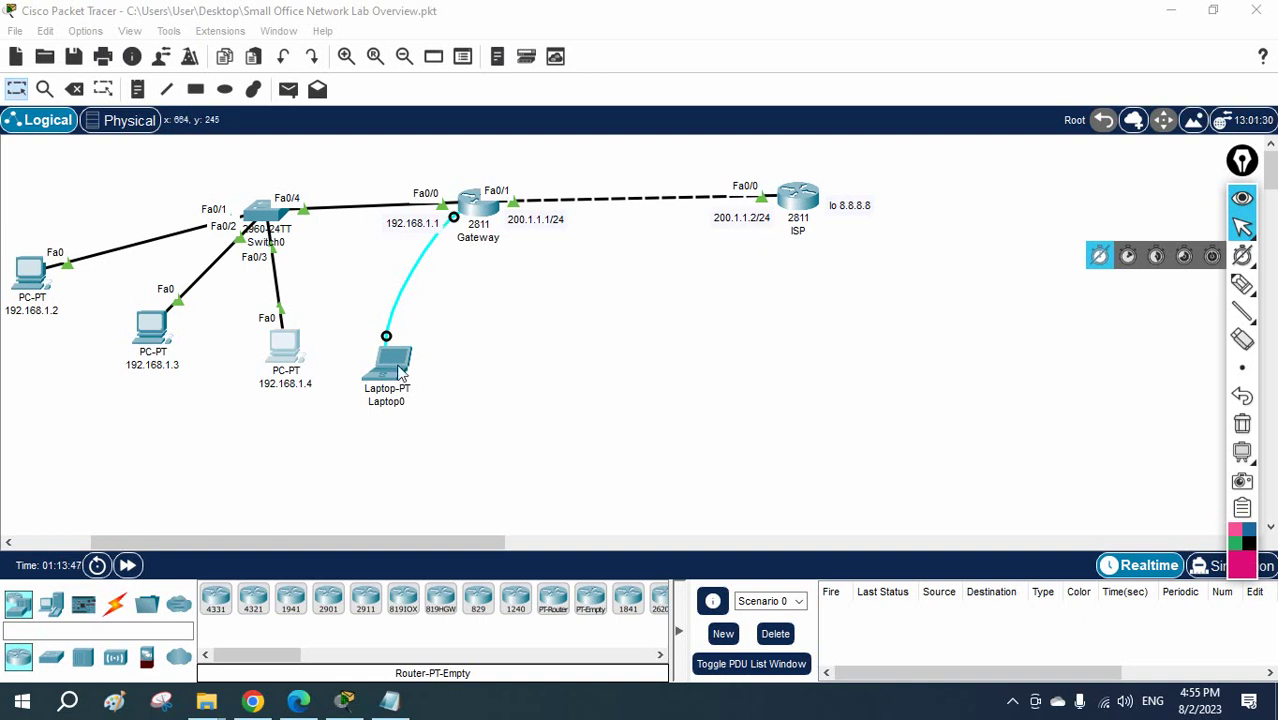
- Drag Laptop0 right so it sits below and right of the Gateway router, cable still attached
{"action": "mouse_move", "coordinate": [405, 378]}
{"action": "left_mouse_down"}
{"action": "mouse_move", "coordinate": [593, 388]}
{"action": "mouse_move", "coordinate": [613, 346]}
{"action": "mouse_move", "coordinate": [670, 338]}
{"action": "left_mouse_up"}
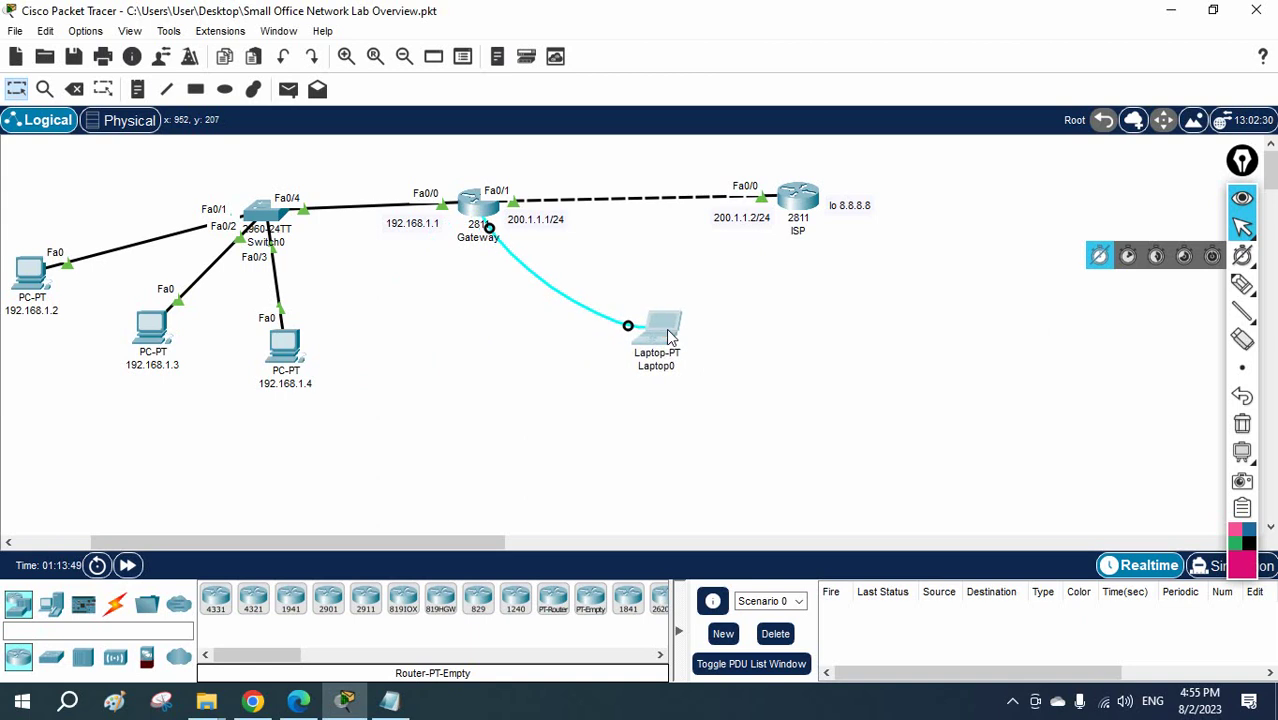
- Open a console Terminal from Laptop0 to the Gateway router with the default 9600 settings
{"action": "left_click", "coordinate": [664, 330]}
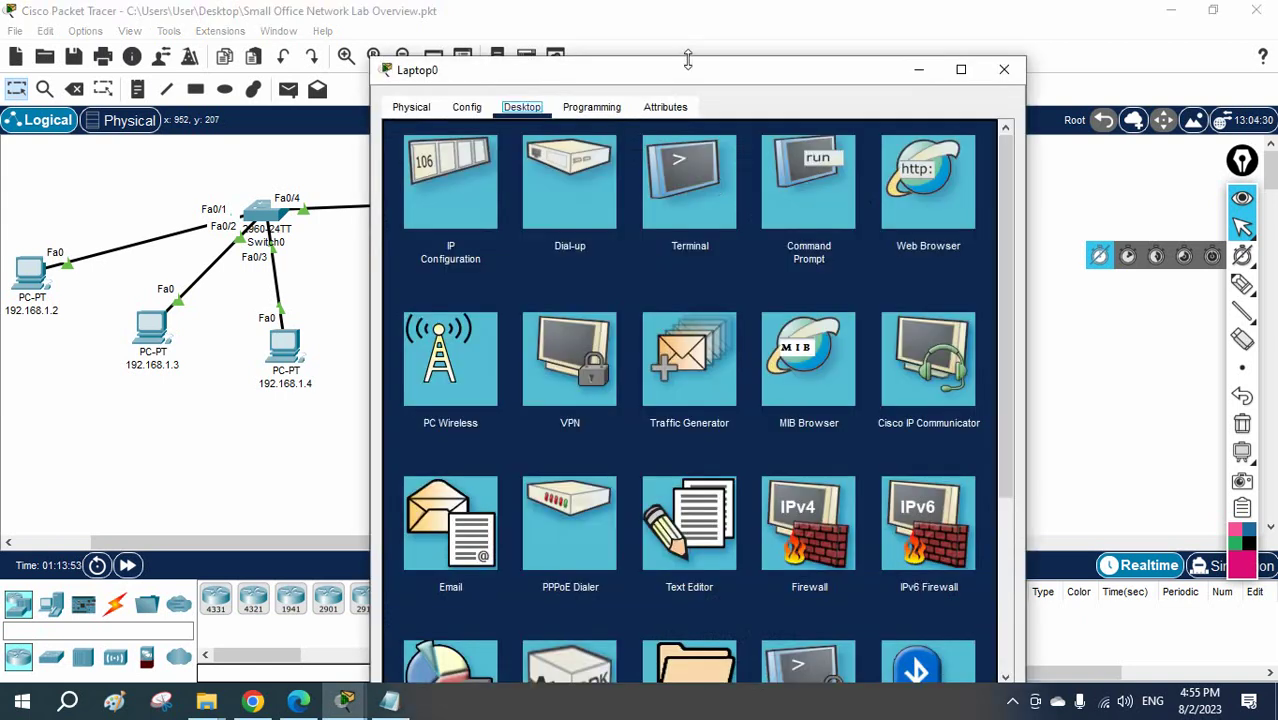
{"action": "left_click_drag", "start_coordinate": [683, 71], "coordinate": [963, 103]}
{"action": "left_click", "coordinate": [962, 243]}
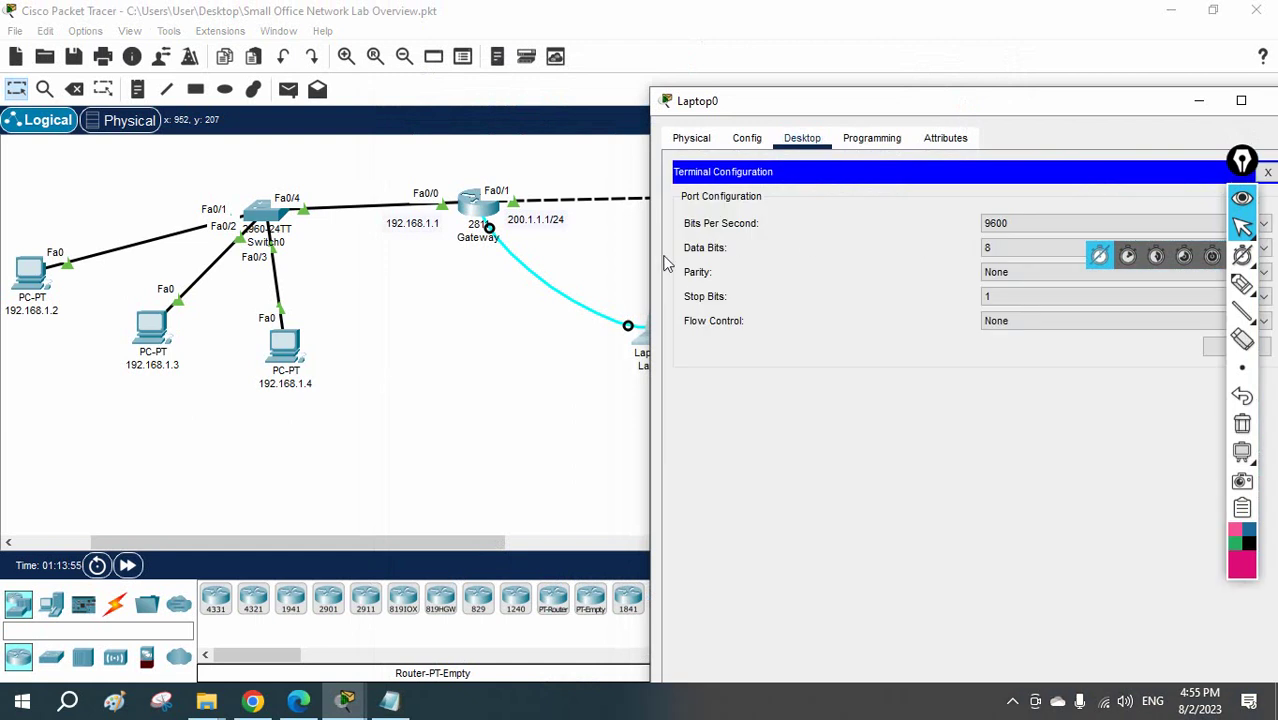
{"action": "left_click_drag", "start_coordinate": [643, 241], "coordinate": [342, 241]}
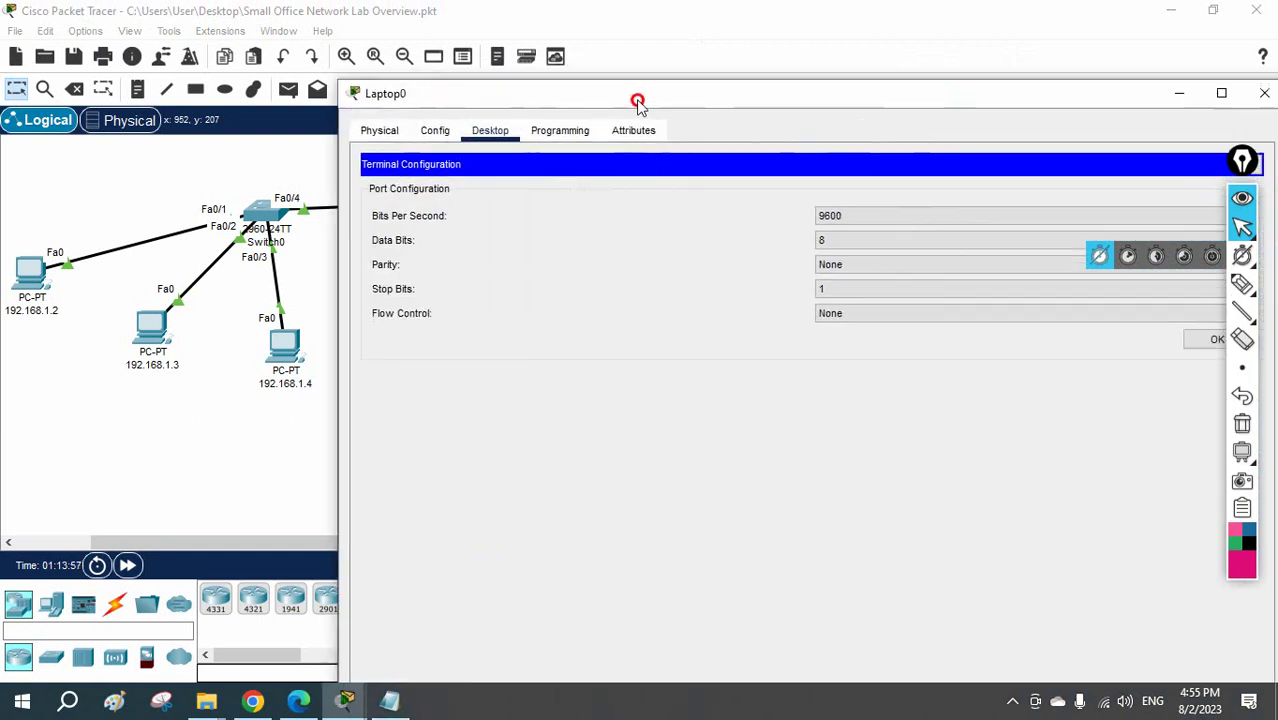
{"action": "left_click_drag", "start_coordinate": [639, 103], "coordinate": [529, 17]}
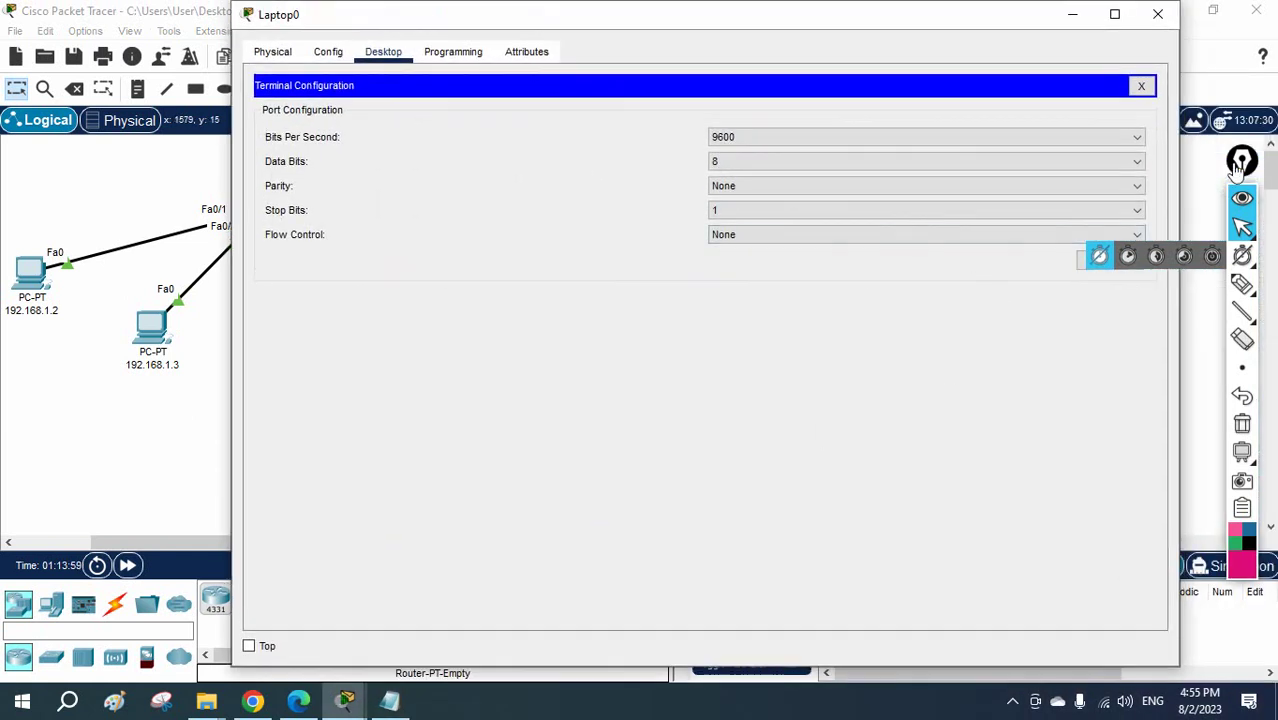
{"action": "left_click_drag", "start_coordinate": [1236, 166], "coordinate": [1262, 272]}
{"action": "left_click", "coordinate": [1110, 260]}
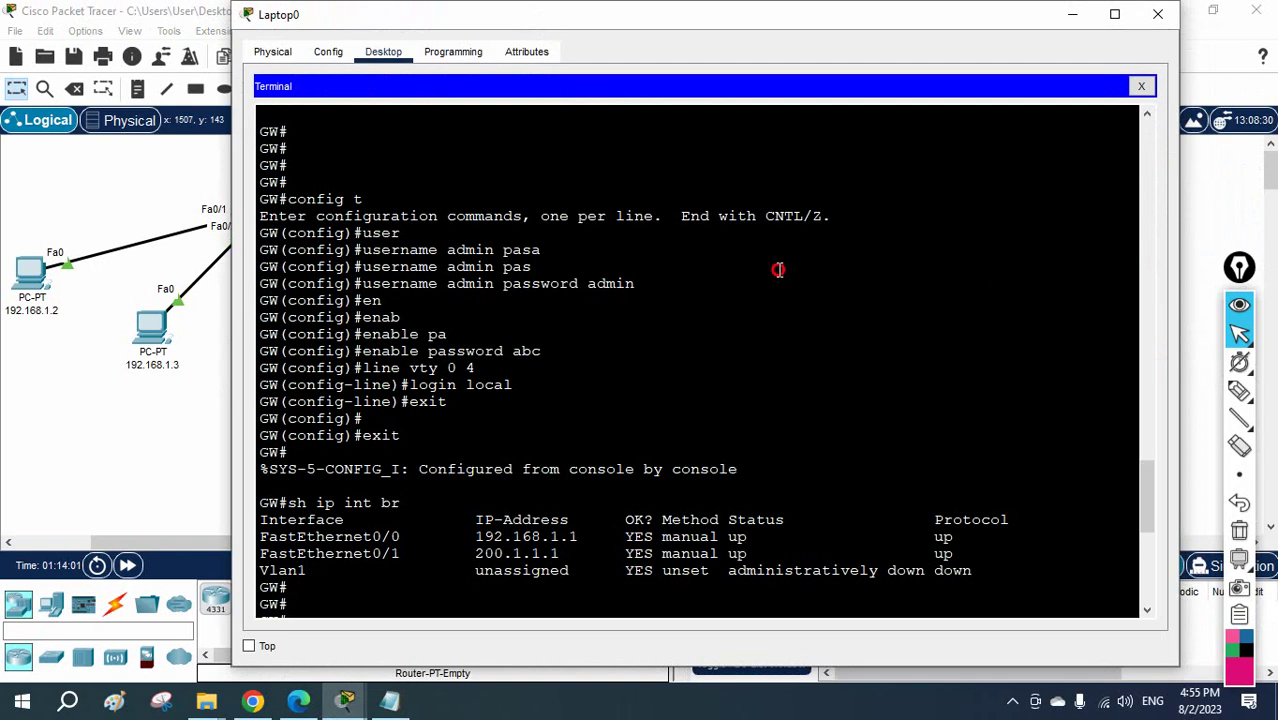
- Enter privileged mode with the enable password and switch to global configuration with config t
{"action": "key", "text": "Return"}
{"action": "key", "text": "Return"}
{"action": "key", "text": "Return"}
{"action": "key", "text": "Return"}
{"action": "key", "text": "Return"}
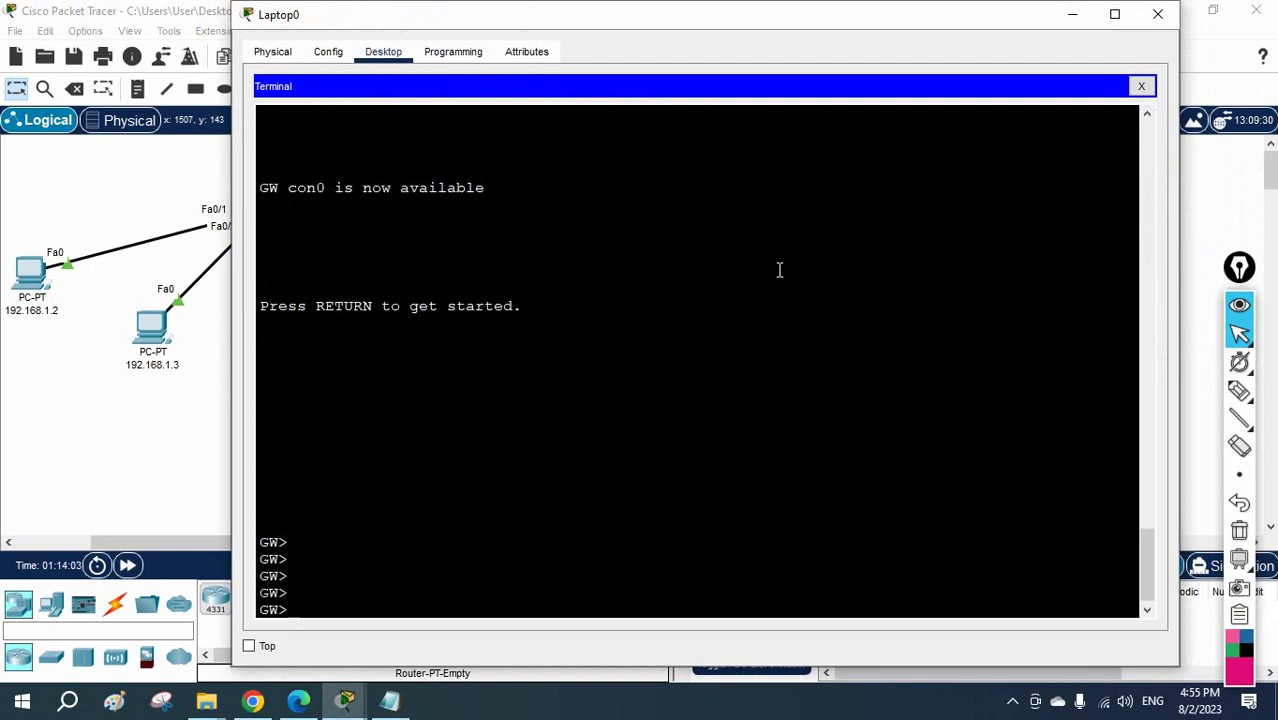
{"action": "type", "text": "en"}
{"action": "key", "text": "Return"}
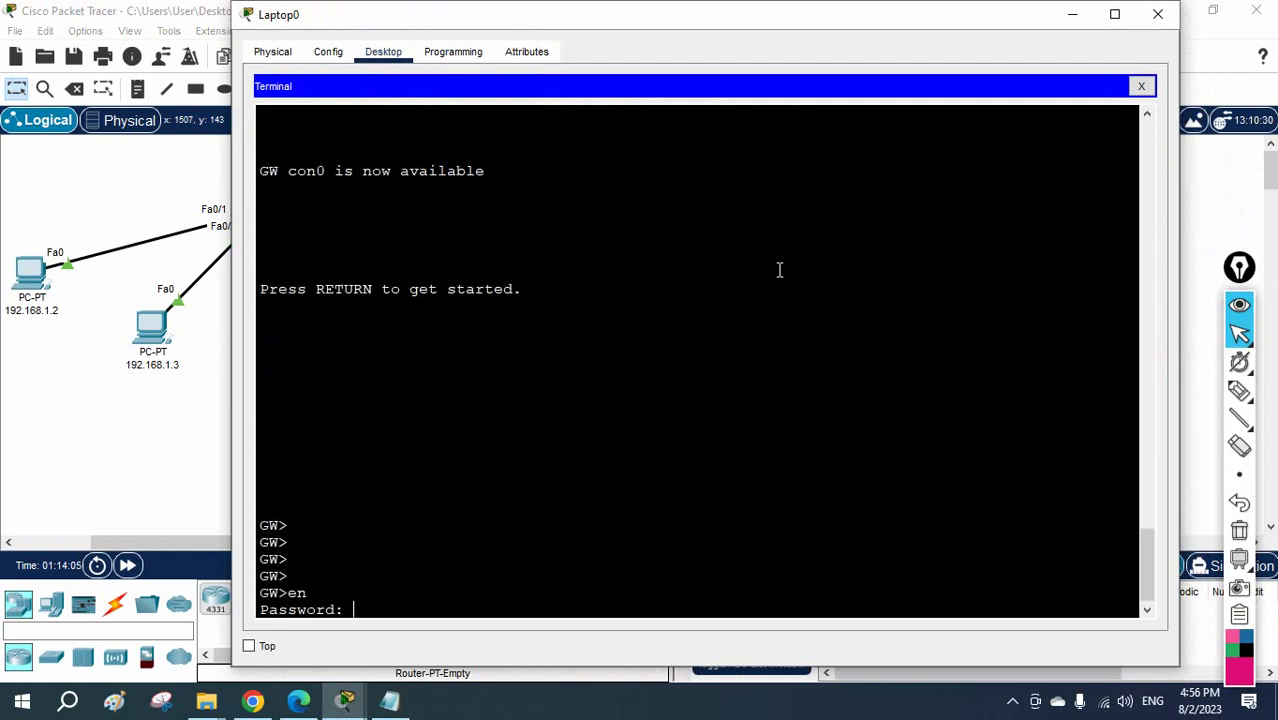
{"action": "key", "text": "Return"}
{"action": "key", "text": "Return"}
{"action": "key", "text": "Return"}
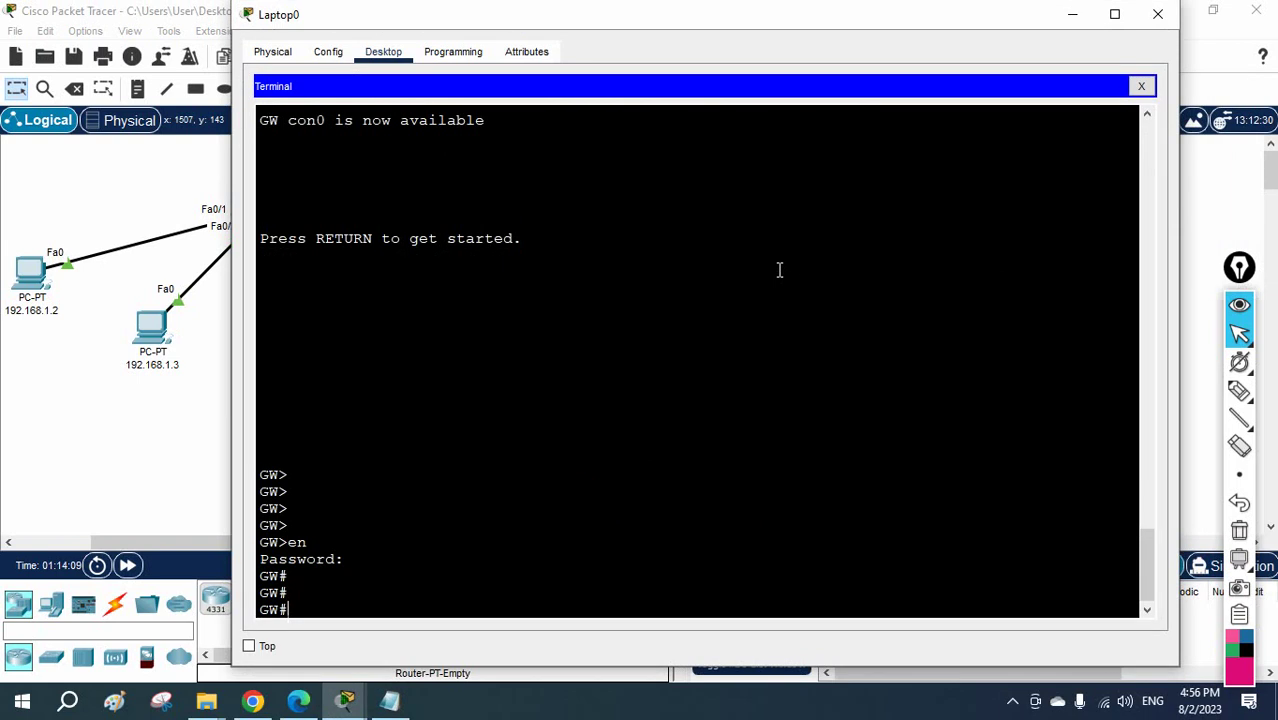
{"action": "type", "text": "config t"}
{"action": "key", "text": "Return"}
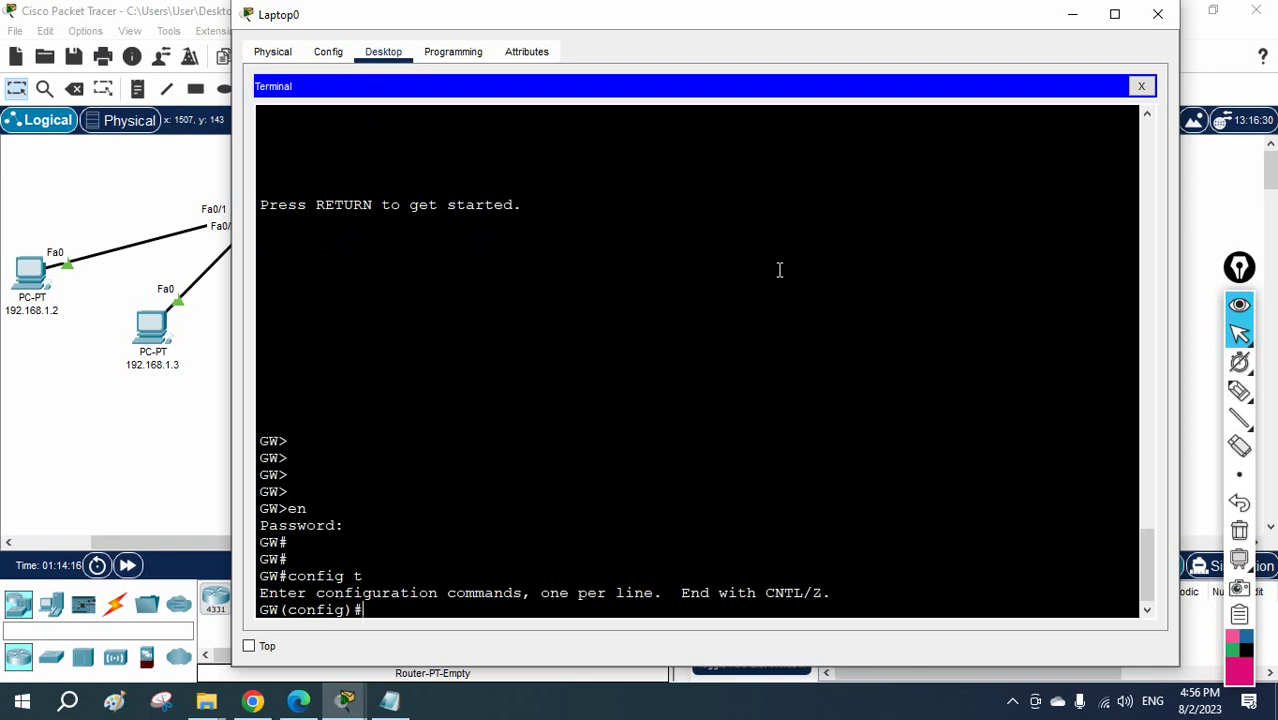
- Run ip domain-name networkforyou on the gateway router
{"action": "type", "text": "ip dom"}
{"action": "key", "text": "Tab"}
{"action": "type", "text": "ain"}
{"action": "key", "text": "Tab"}
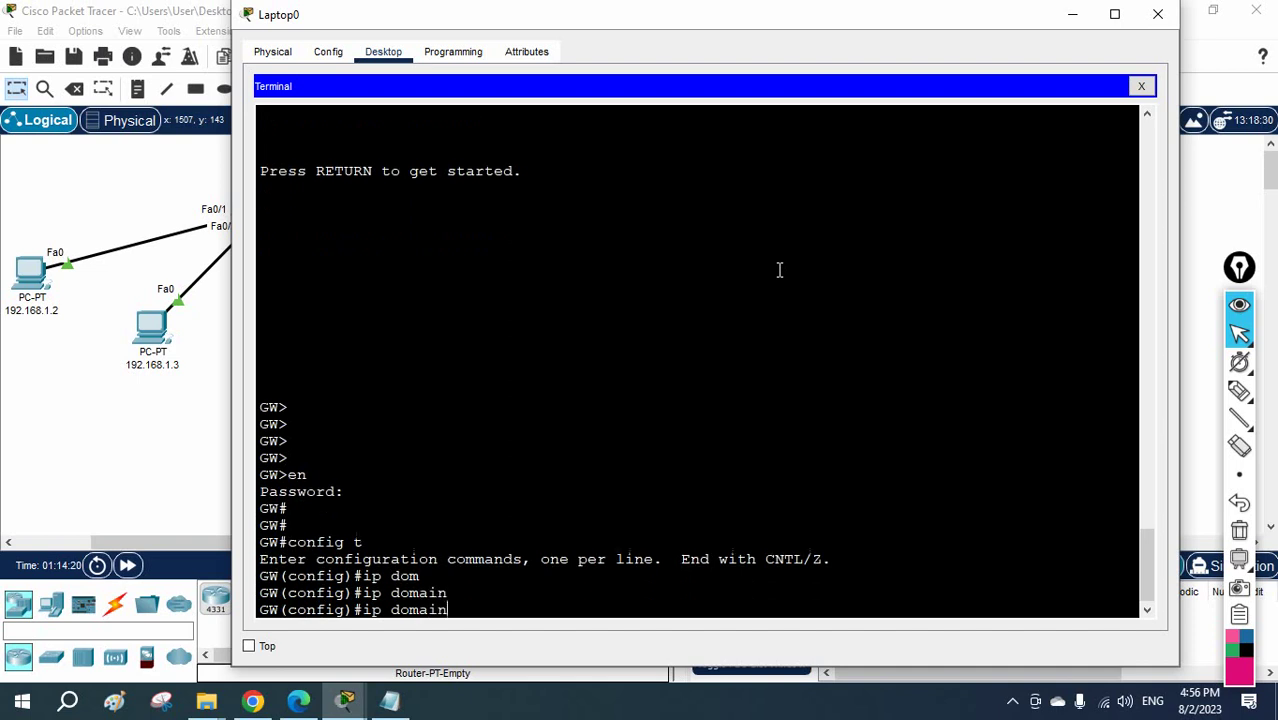
{"action": "type", "text": "-nam"}
{"action": "key", "text": "Tab"}
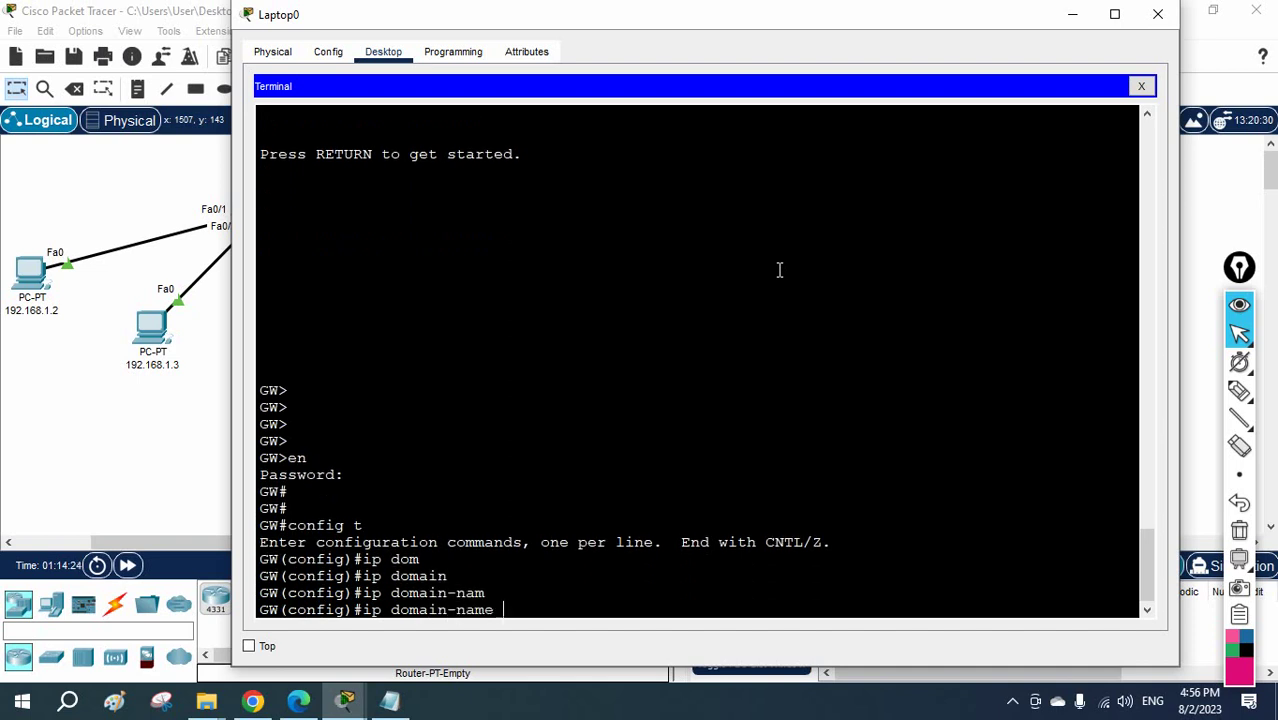
{"action": "type", "text": "networkforyou"}
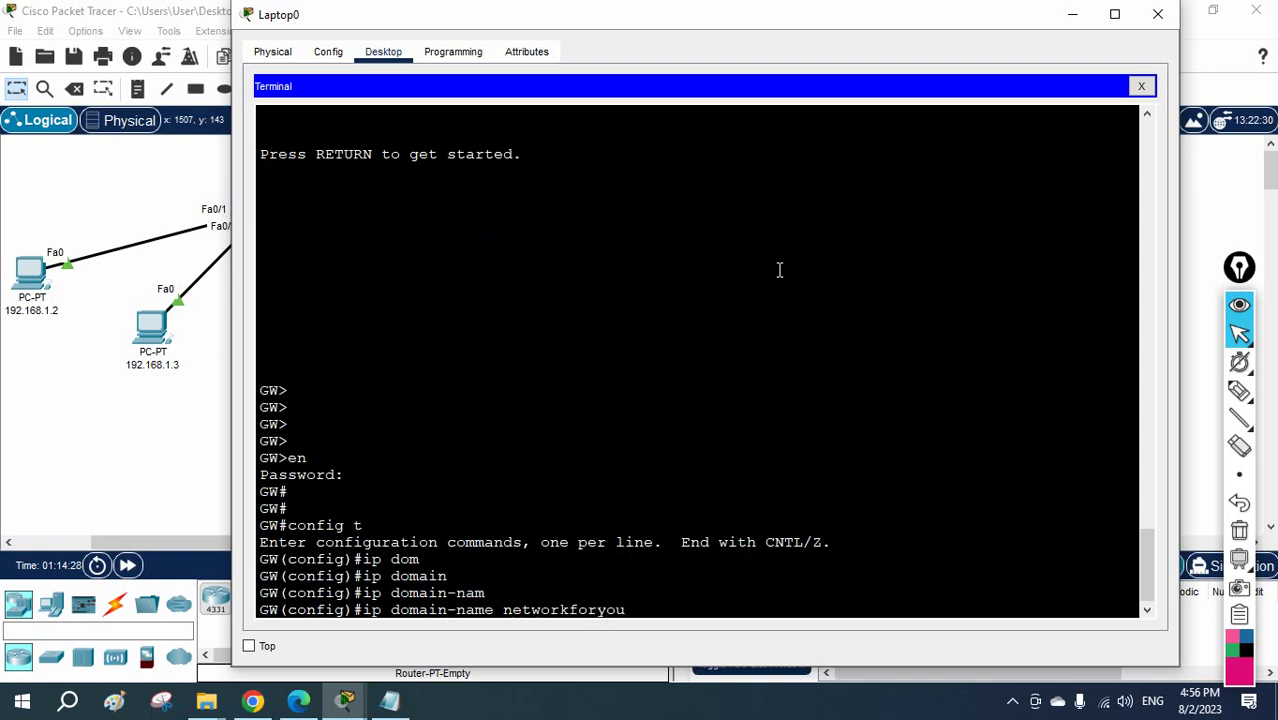
{"action": "key", "text": "Return"}
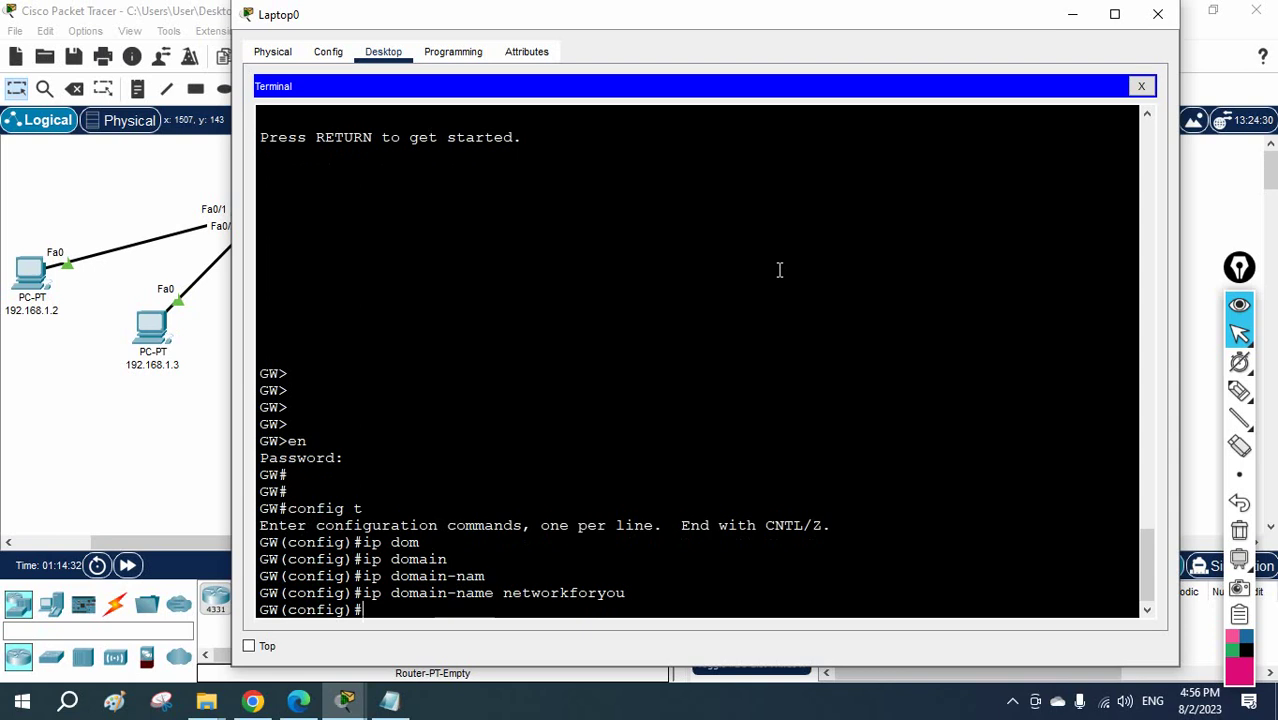
{"action": "type", "text": "tr"}
{"action": "key", "text": "Tab"}
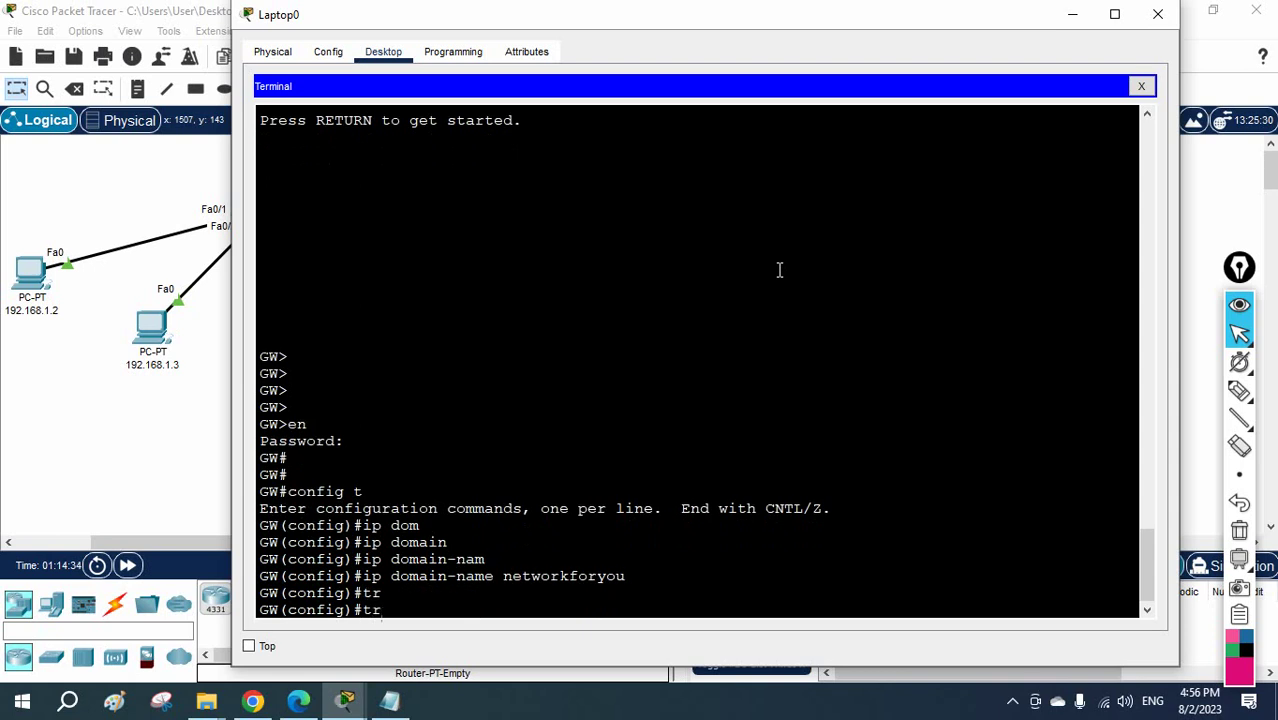
- Enter line configuration for VTY lines 0 4 with line vty 0 4
{"action": "type", "text": "n"}
{"action": "key", "text": "BackSpace"}
{"action": "key", "text": "BackSpace"}
{"action": "key", "text": "BackSpace"}
{"action": "key", "text": "BackSpace"}
{"action": "key", "text": "BackSpace"}
{"action": "type", "text": "vty 0 4"}
{"action": "key", "text": "Return"}
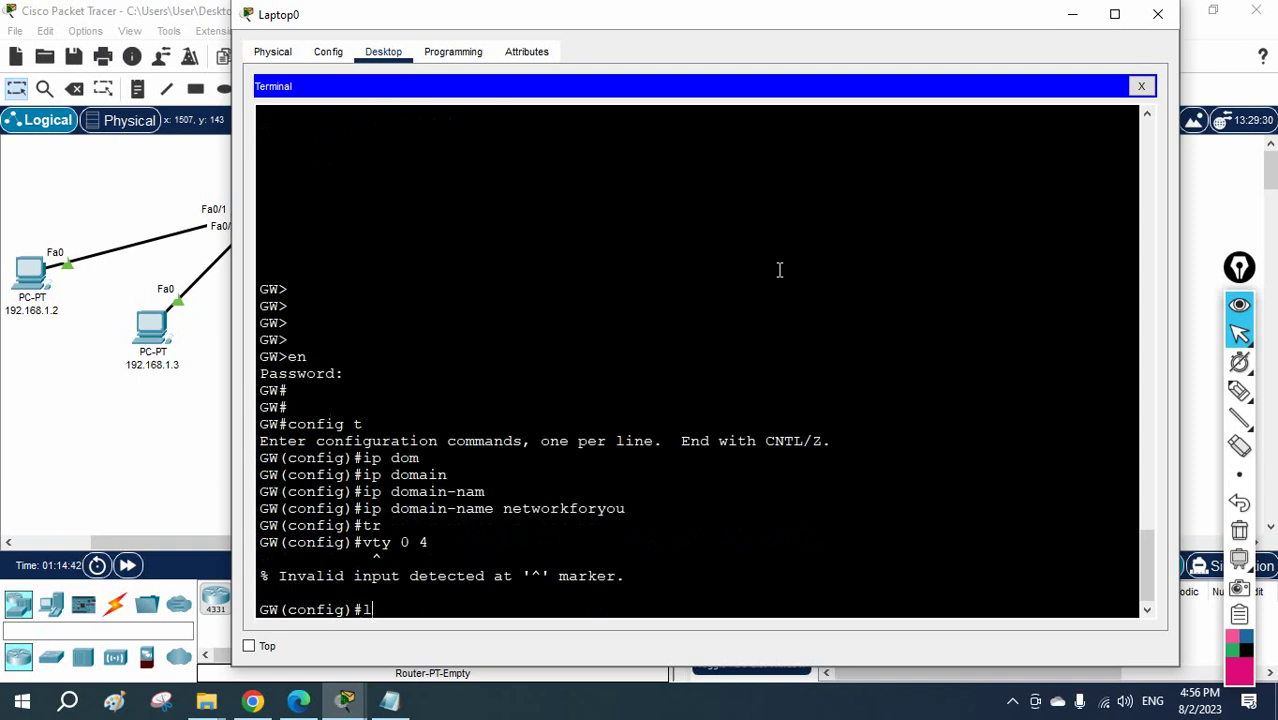
{"action": "type", "text": "line vty 0 4"}
{"action": "key", "text": "Return"}
- Set login local and transport input ssh on the VTY lines, then exit
{"action": "type", "text": "lo"}
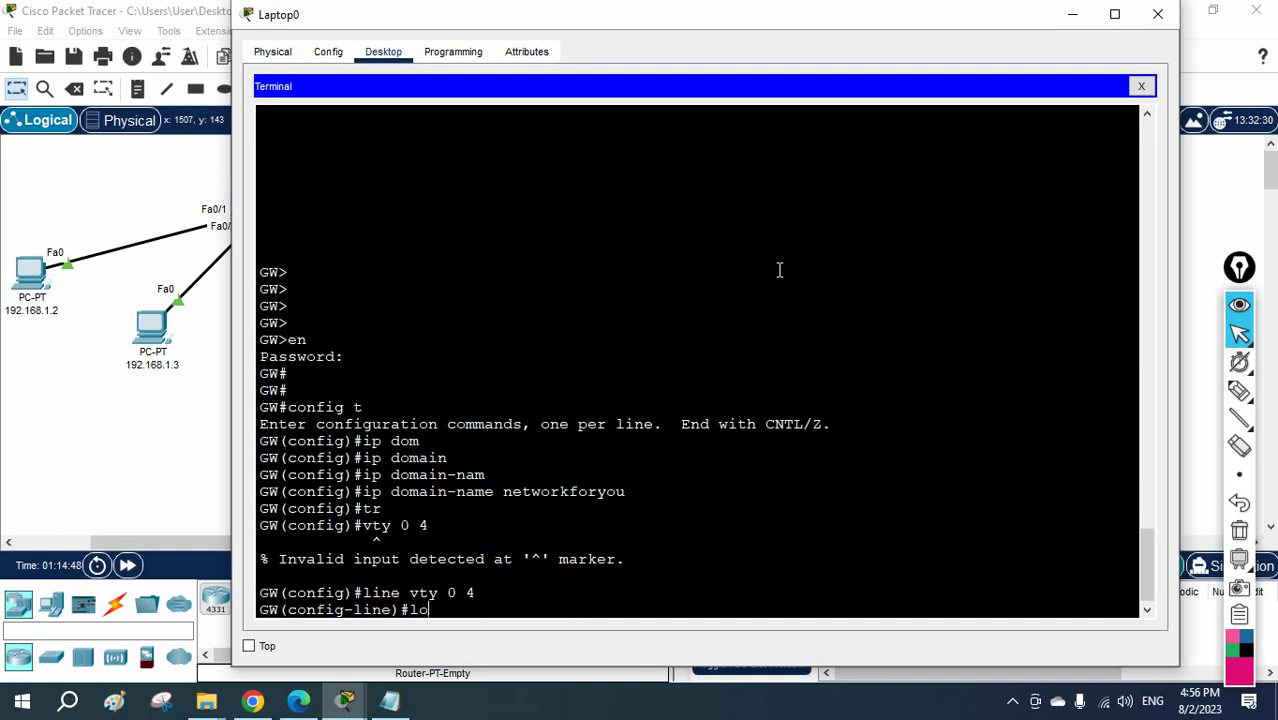
{"action": "type", "text": "gin local"}
{"action": "key", "text": "Return"}
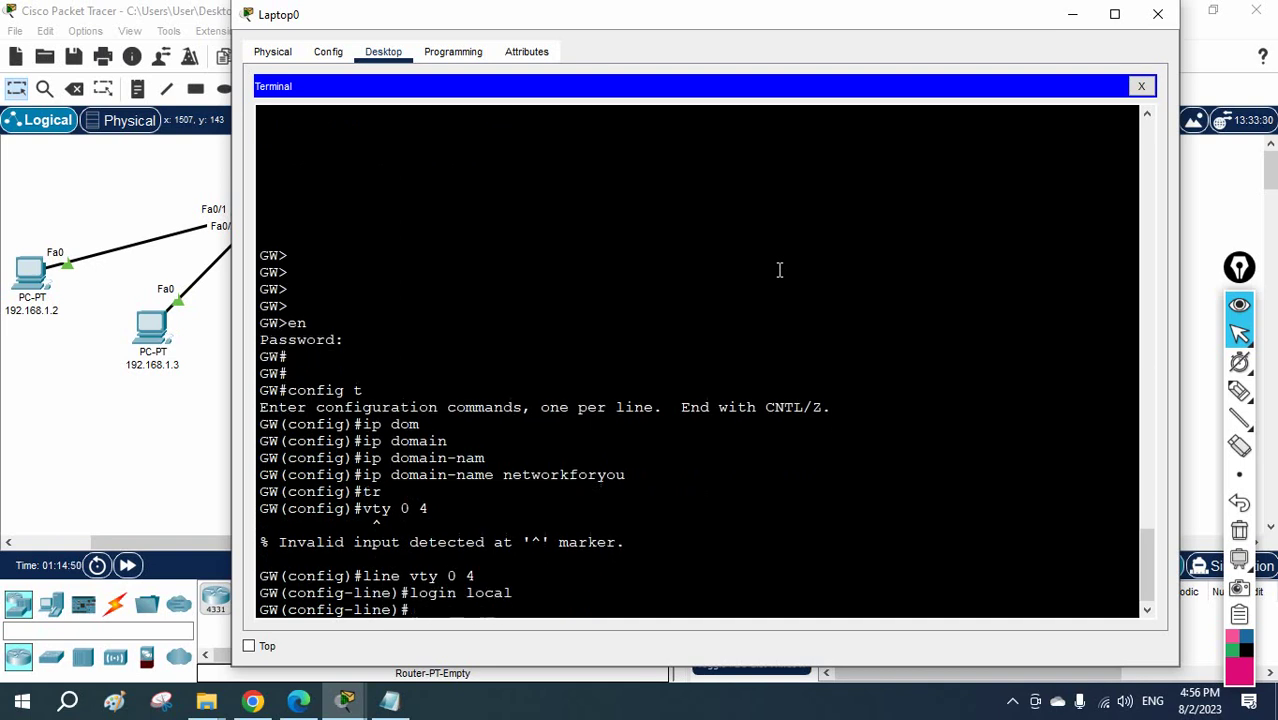
{"action": "type", "text": "tr"}
{"action": "key", "text": "Tab"}
{"action": "type", "text": "in"}
{"action": "key", "text": "Tab"}
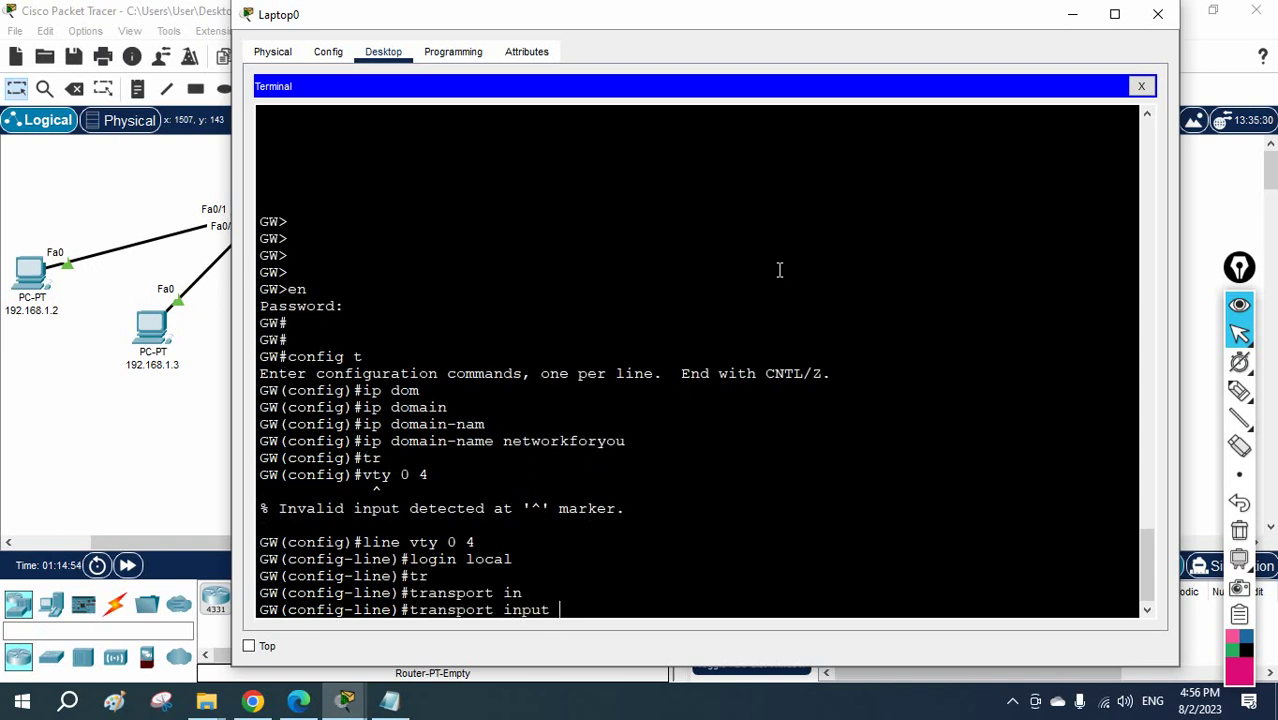
{"action": "type", "text": "all"}
{"action": "key", "text": "BackSpace"}
{"action": "key", "text": "BackSpace"}
{"action": "key", "text": "BackSpace"}
{"action": "type", "text": "ssh"}
{"action": "key", "text": "Return"}
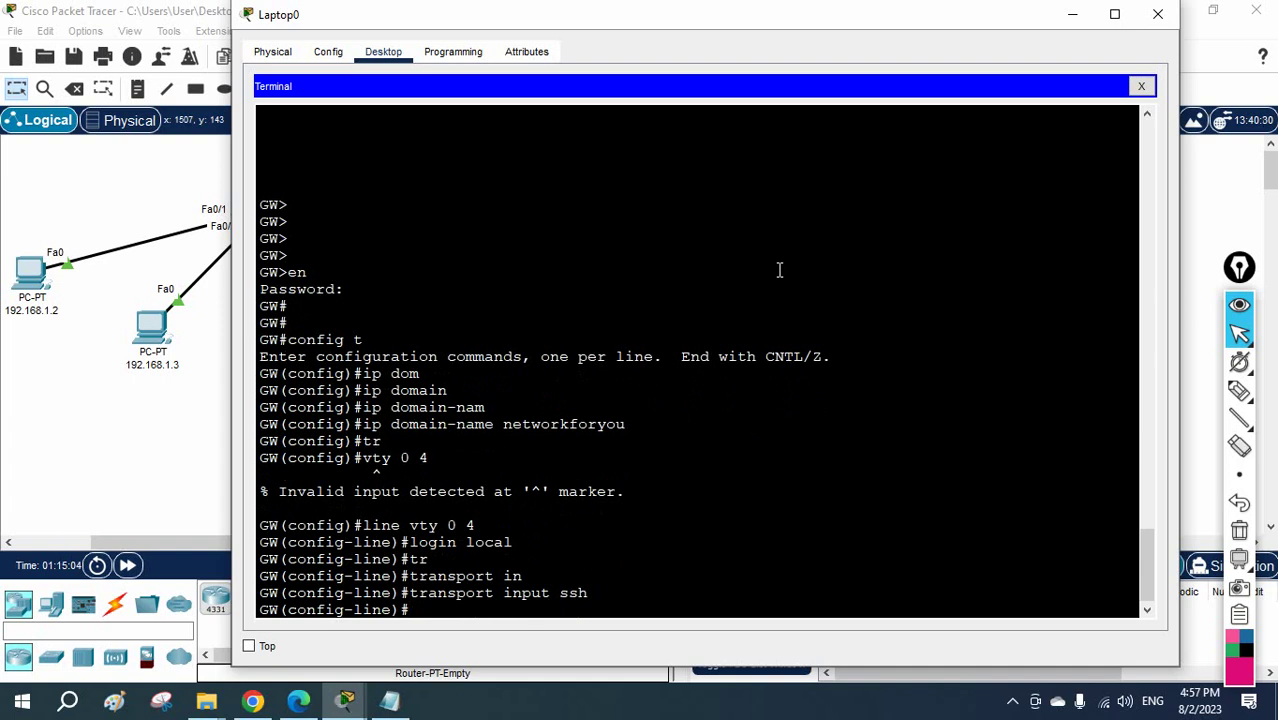
{"action": "type", "text": "exit"}
{"action": "key", "text": "Return"}
{"action": "key", "text": "Return"}
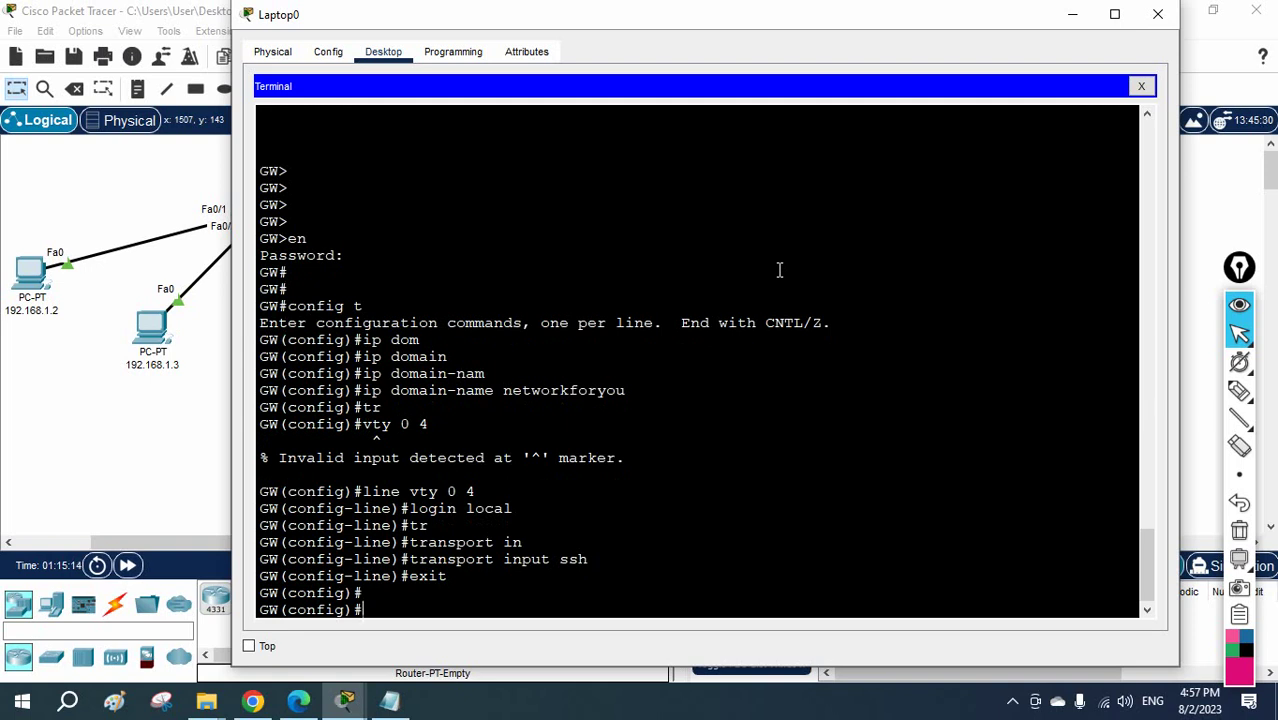
- Check the Notepad notes, then save the router configuration with do wr
{"action": "left_click", "coordinate": [390, 701]}
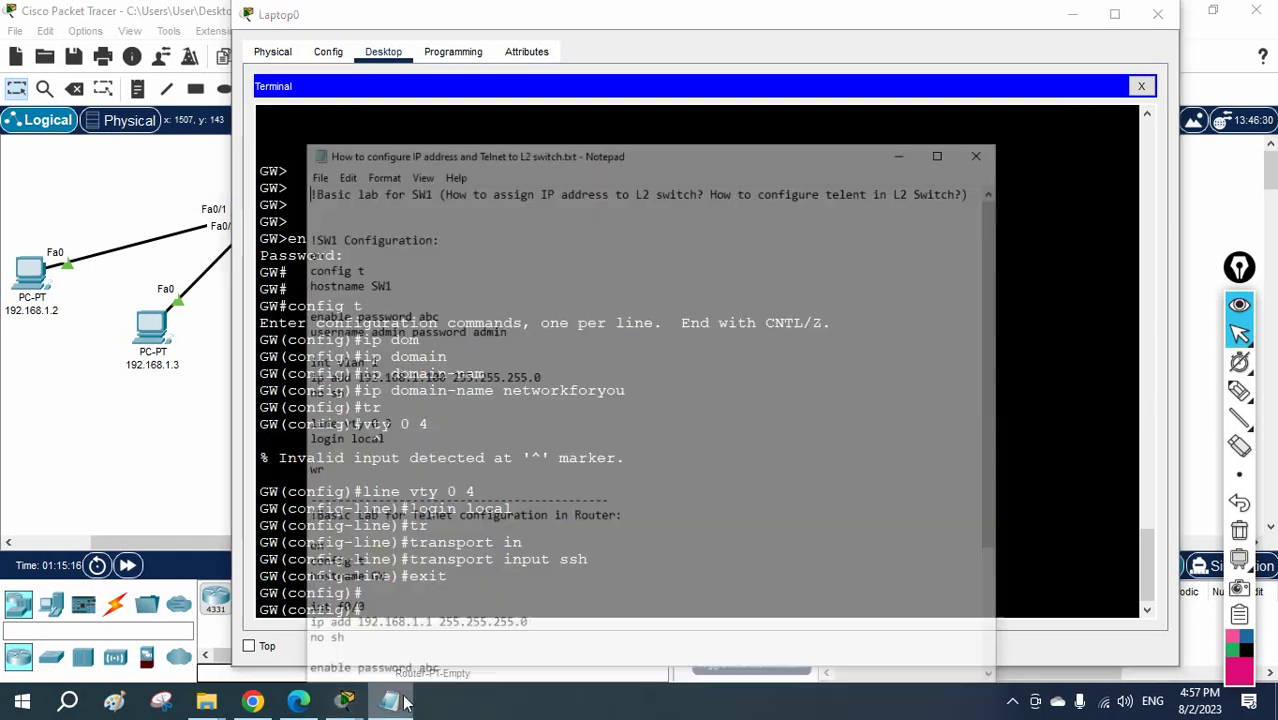
{"action": "left_click_drag", "start_coordinate": [571, 88], "coordinate": [862, 30]}
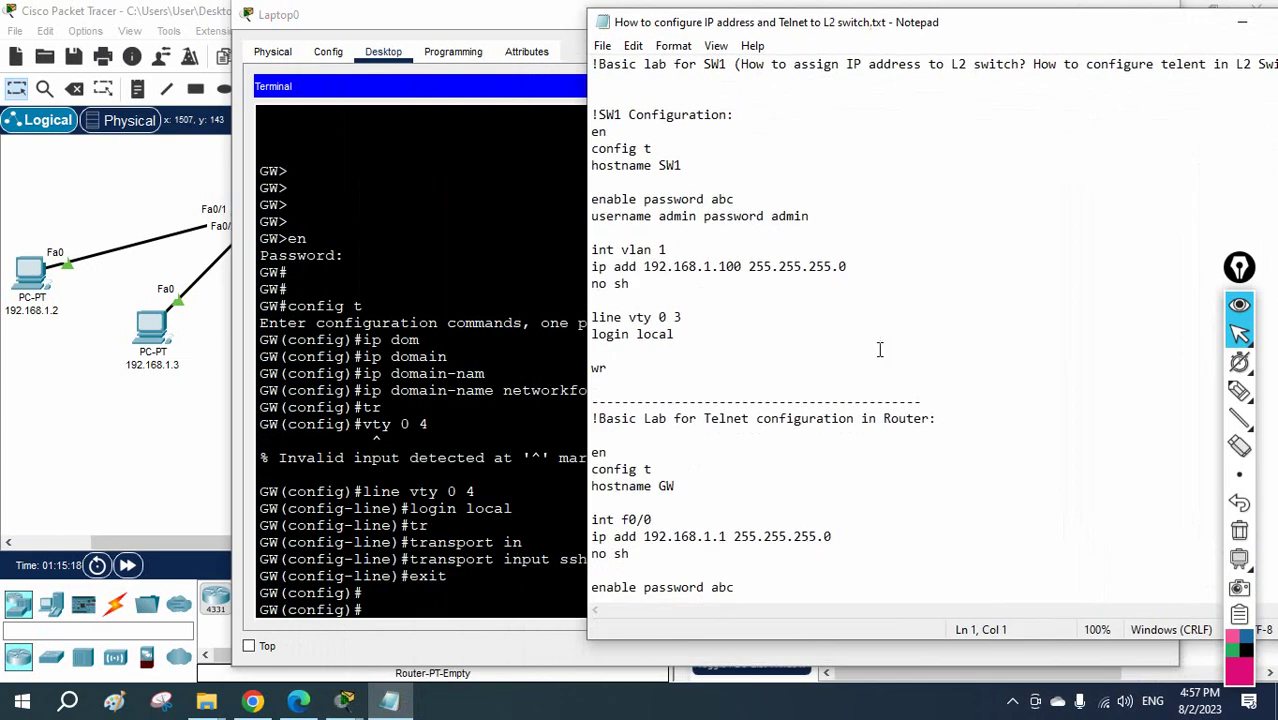
{"action": "scroll", "coordinate": [882, 360], "scroll_direction": "down", "scroll_amount": 3}
{"action": "left_click", "coordinate": [343, 360]}
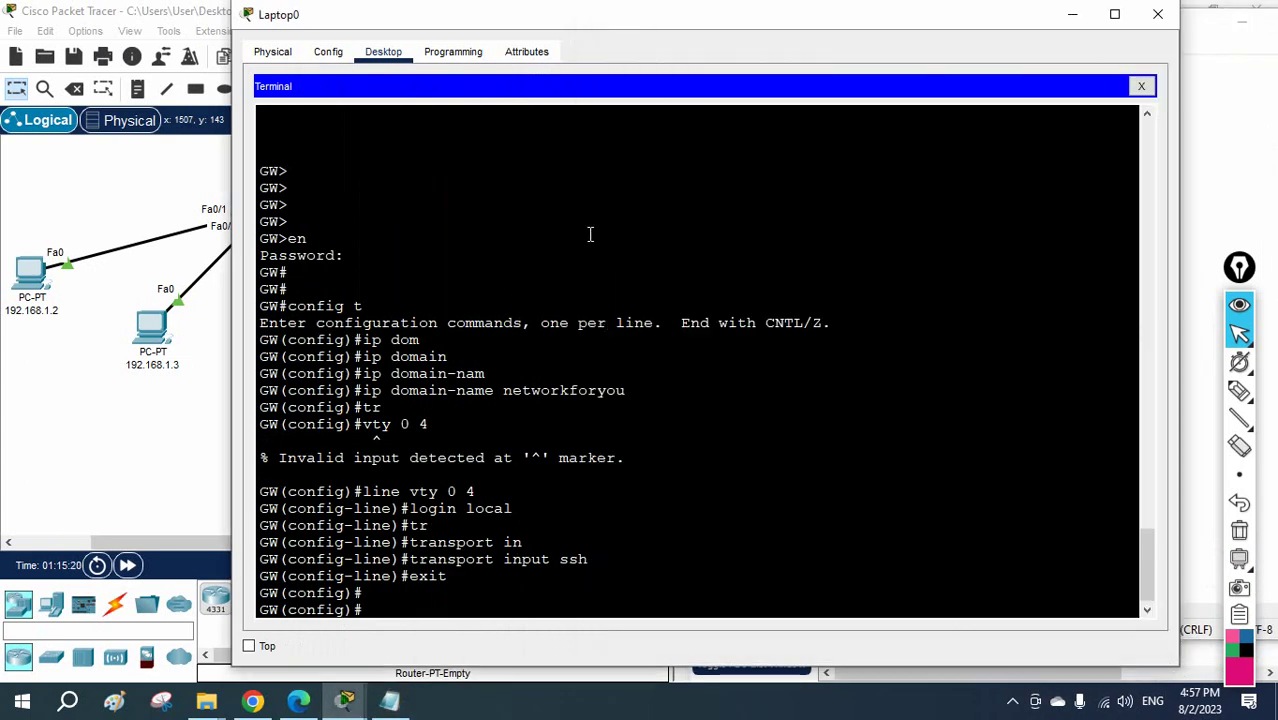
{"action": "type", "text": "do wr"}
{"action": "key", "text": "Return"}
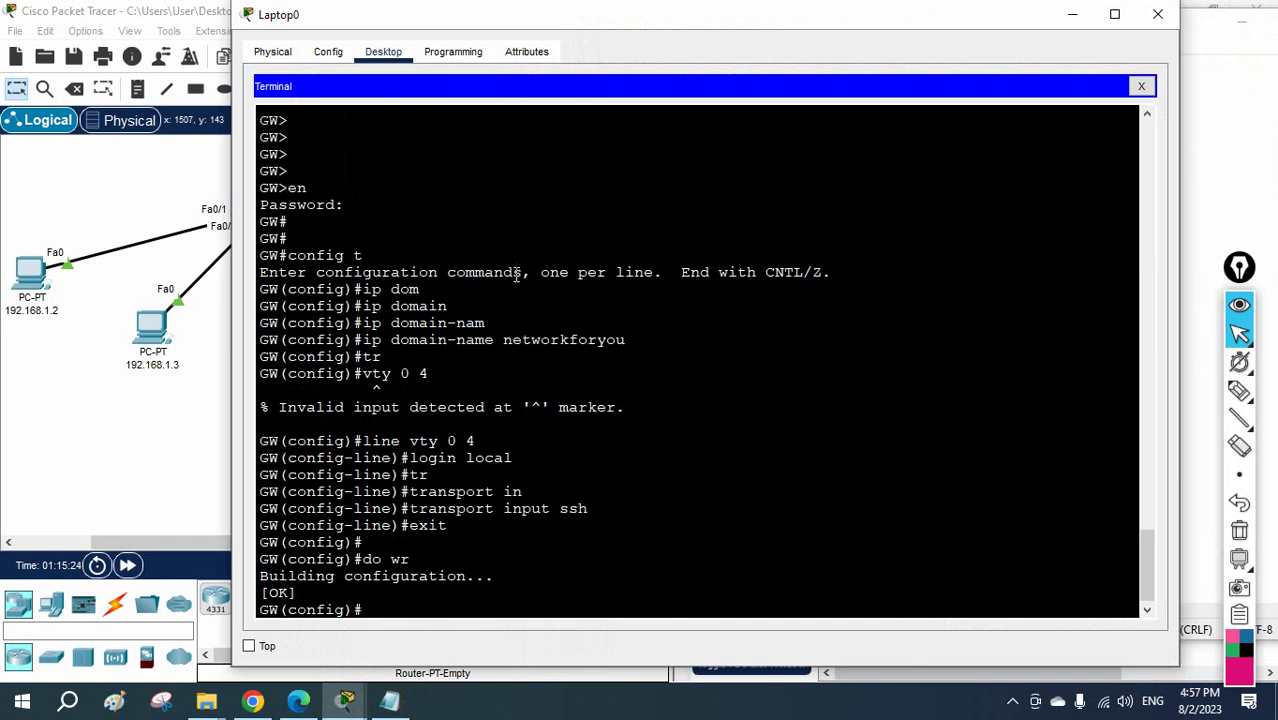
- Launch the Telnet / SSH Client from PC 192.168.1.2's Desktop applications
{"action": "left_click", "coordinate": [35, 275]}
{"action": "left_click", "coordinate": [36, 276]}
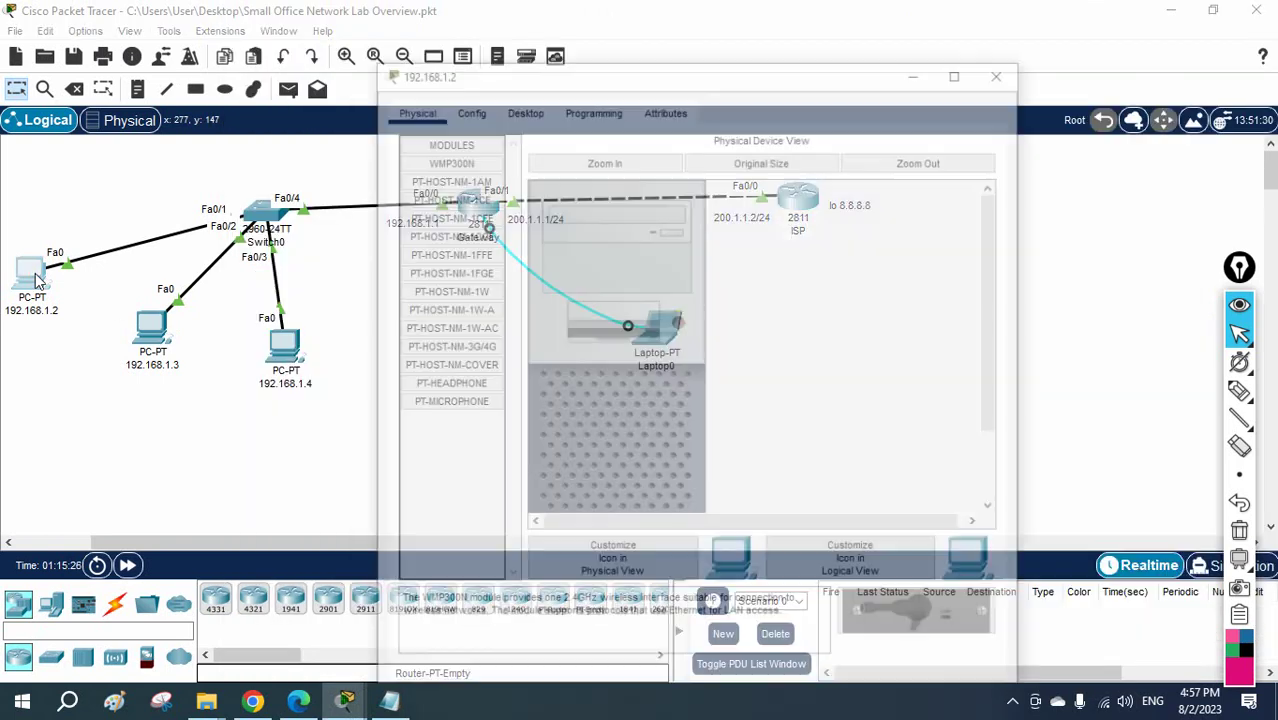
{"action": "left_click", "coordinate": [524, 68]}
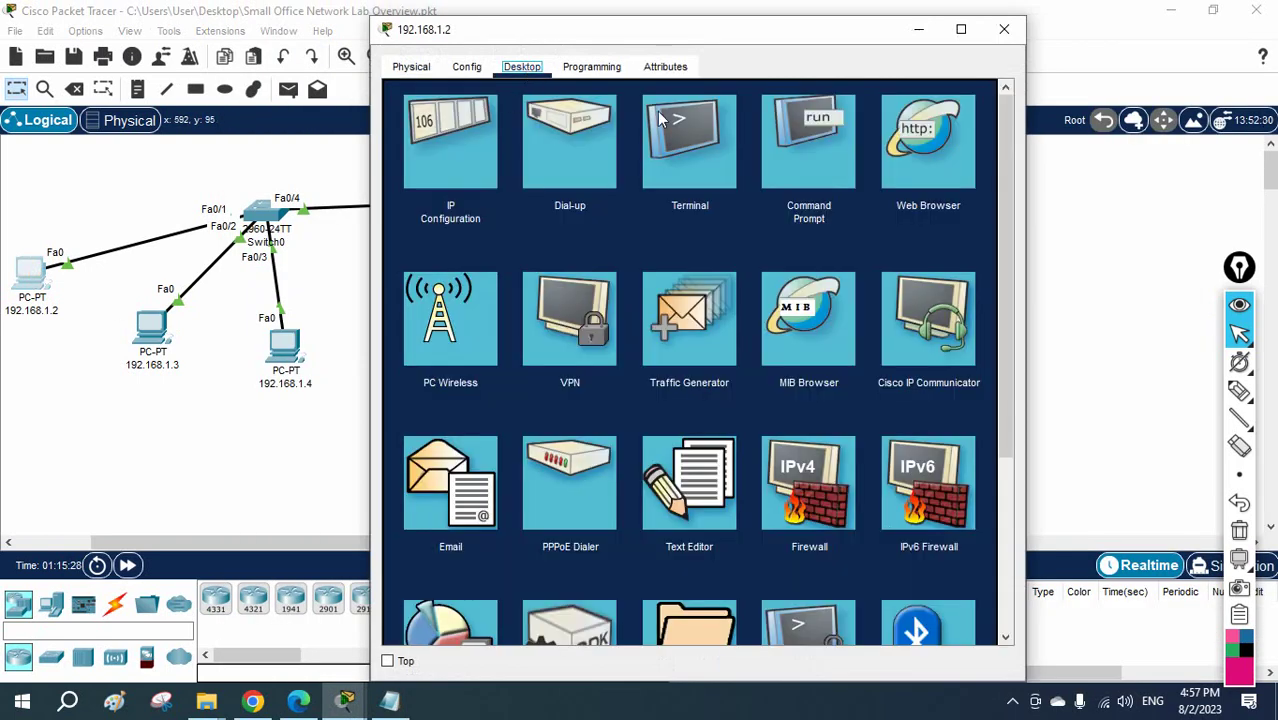
{"action": "left_click", "coordinate": [808, 140]}
{"action": "left_click_drag", "start_coordinate": [720, 33], "coordinate": [917, 155]}
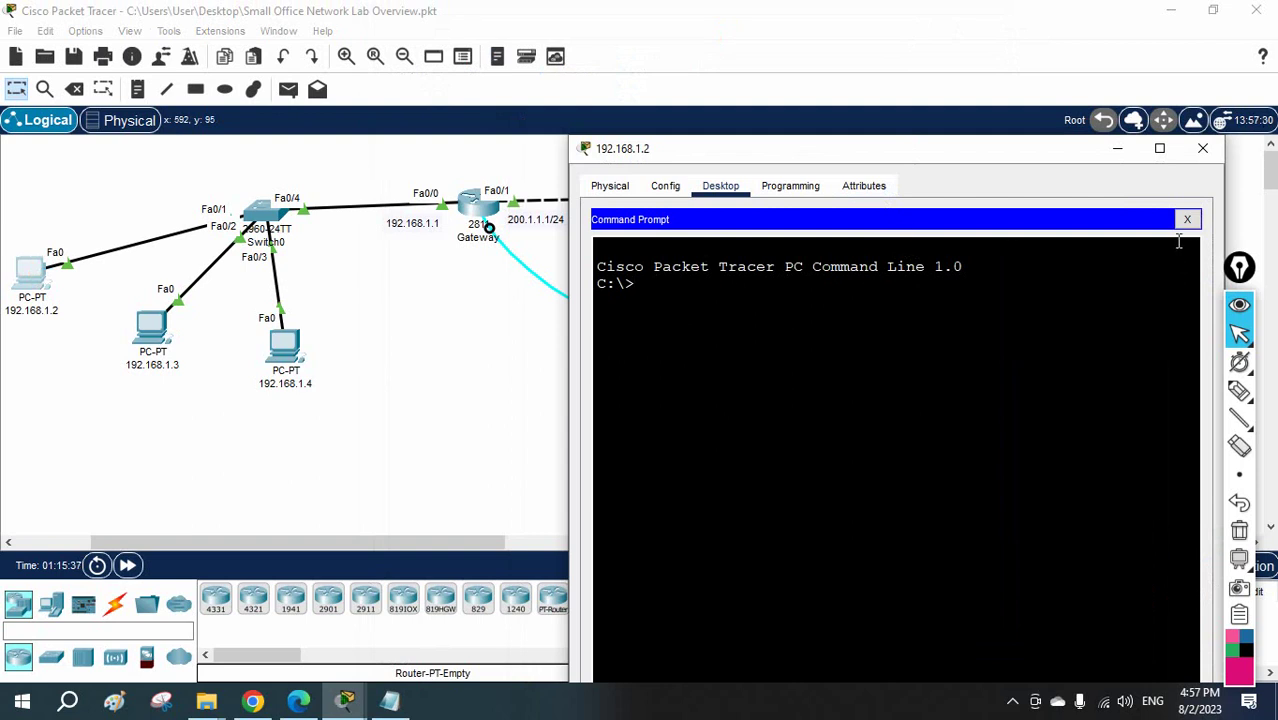
{"action": "left_click", "coordinate": [1187, 219]}
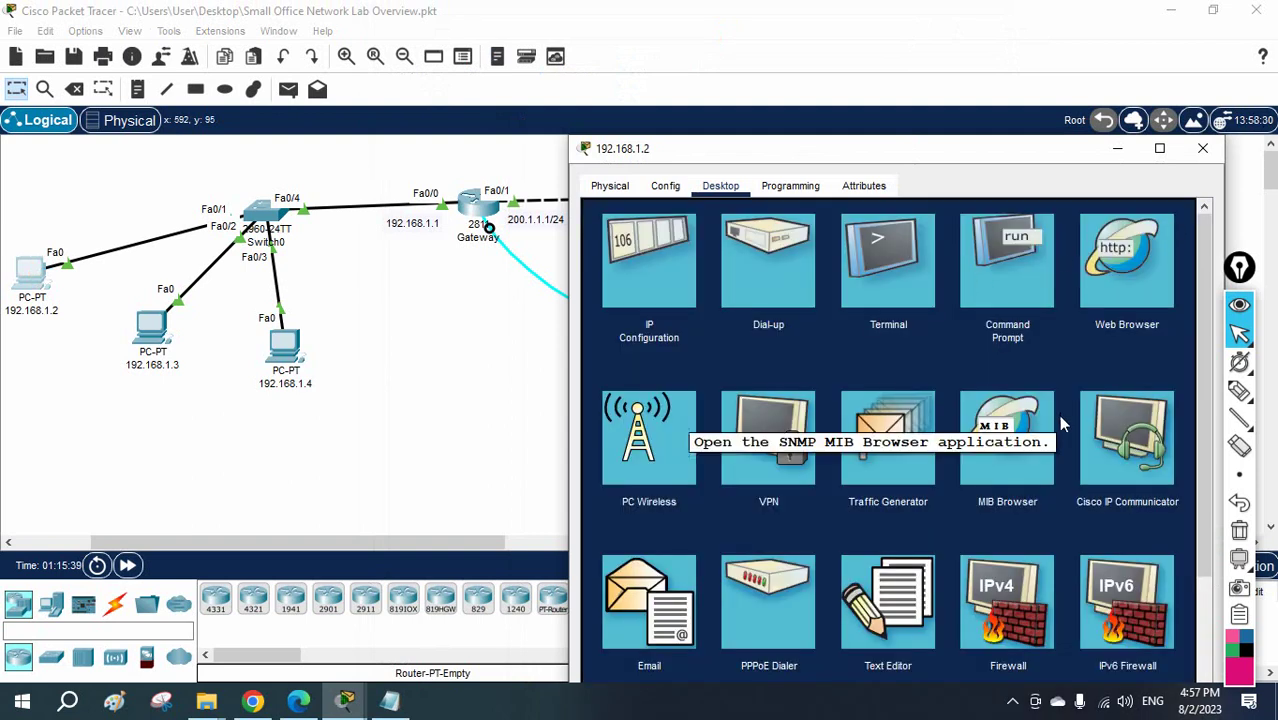
{"action": "left_click_drag", "start_coordinate": [905, 150], "coordinate": [822, 87]}
{"action": "scroll", "coordinate": [1005, 342], "scroll_direction": "down", "scroll_amount": 2}
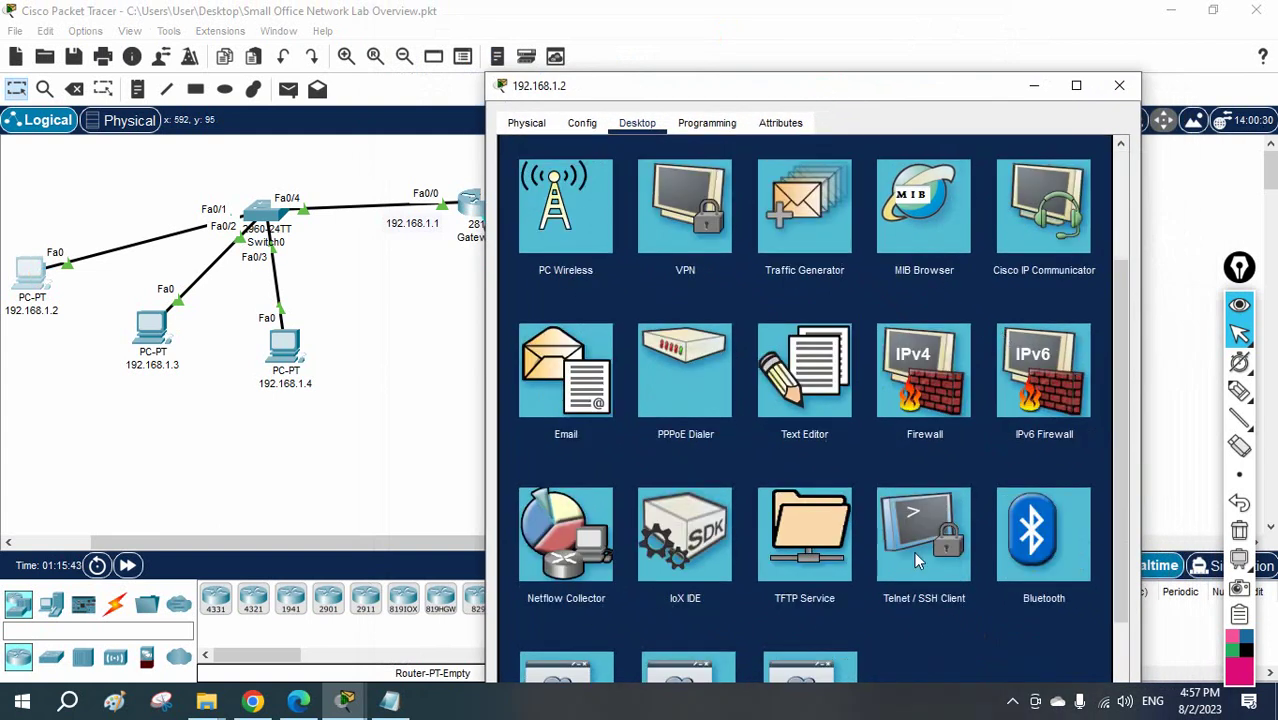
{"action": "left_click", "coordinate": [914, 551]}
- Connect by SSH to 192.168.1.1 as admin, retry after termination, then decline reconnecting
{"action": "left_click", "coordinate": [678, 233]}
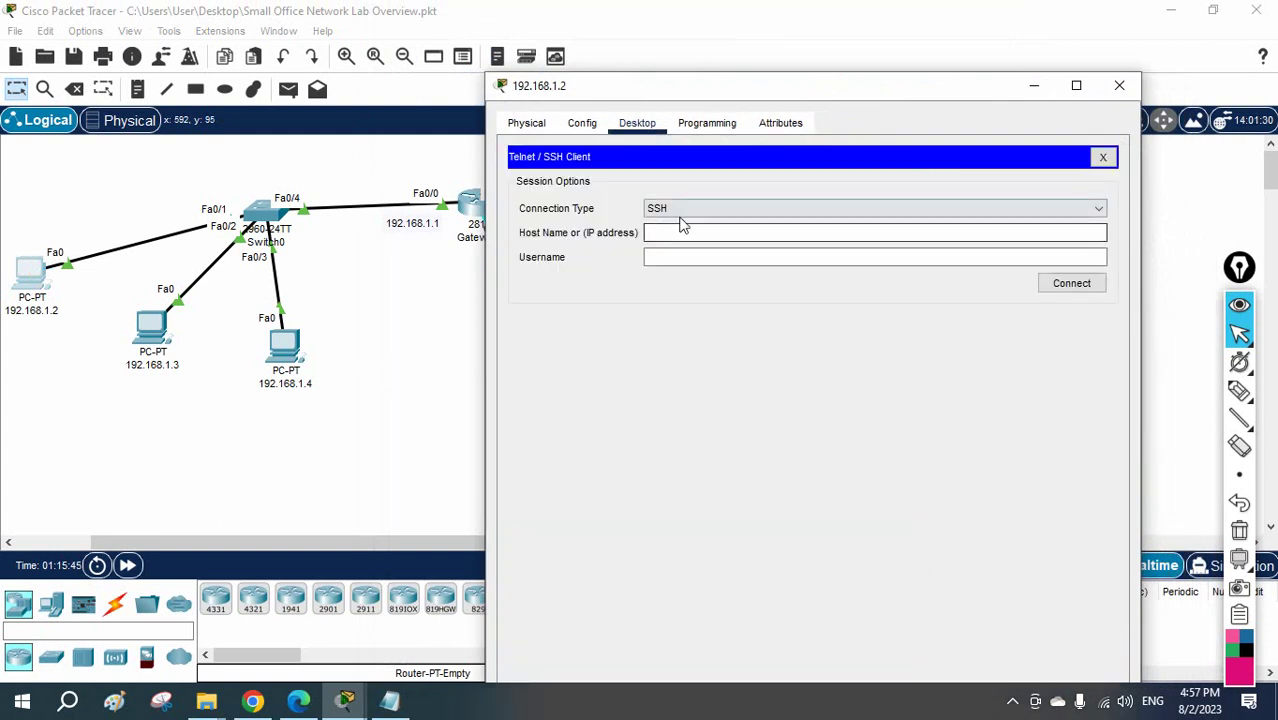
{"action": "left_click_drag", "start_coordinate": [734, 90], "coordinate": [885, 80]}
{"action": "type", "text": "192."}
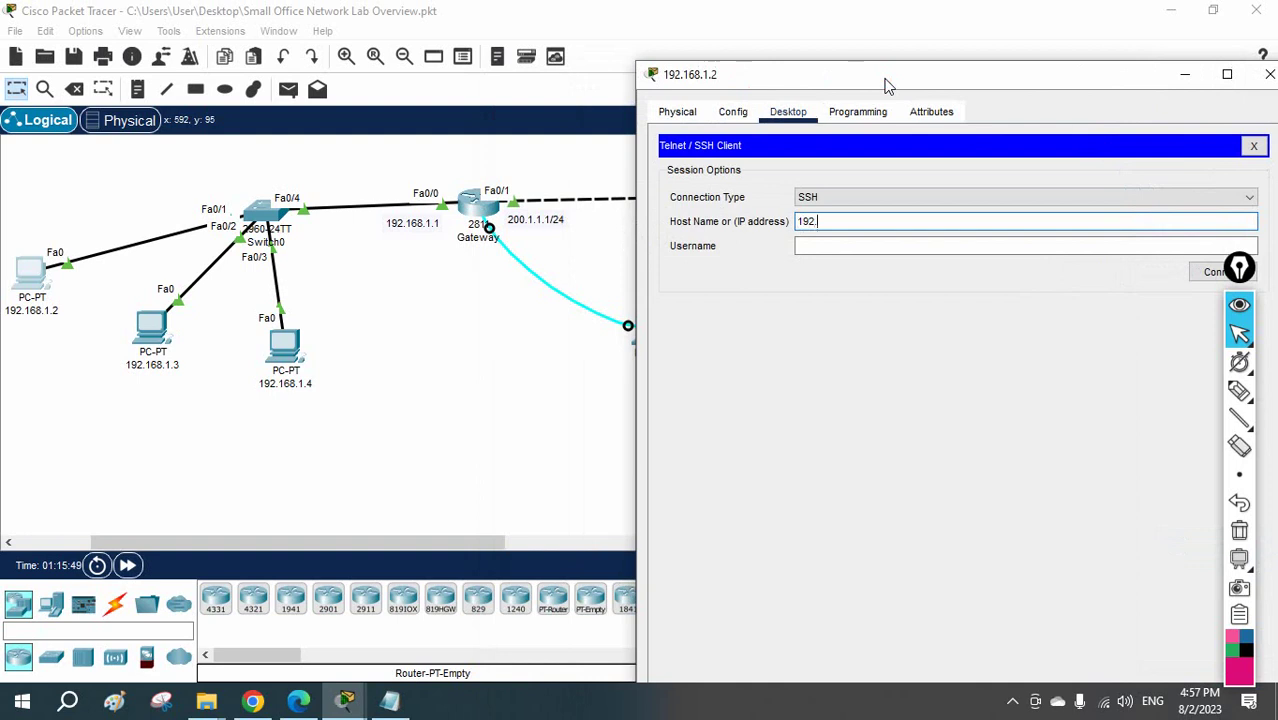
{"action": "type", "text": "168.1.1"}
{"action": "left_click", "coordinate": [894, 247]}
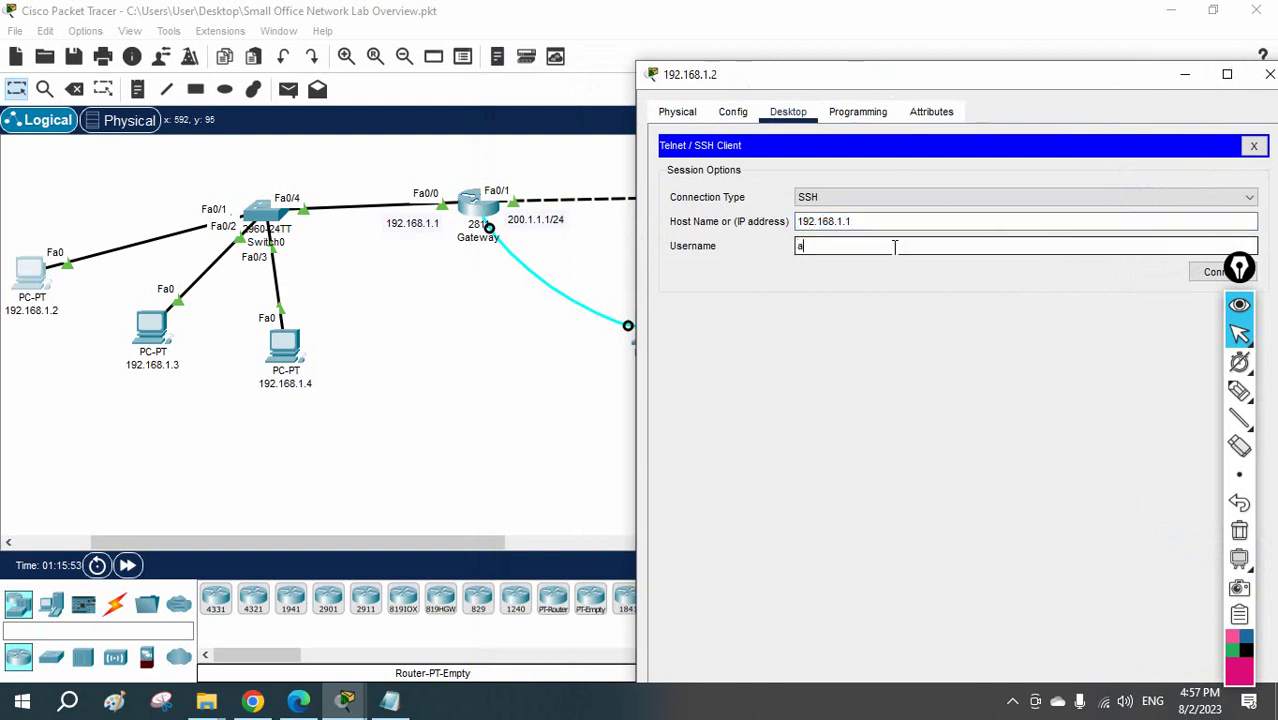
{"action": "type", "text": "admin"}
{"action": "left_click_drag", "start_coordinate": [907, 72], "coordinate": [748, 58]}
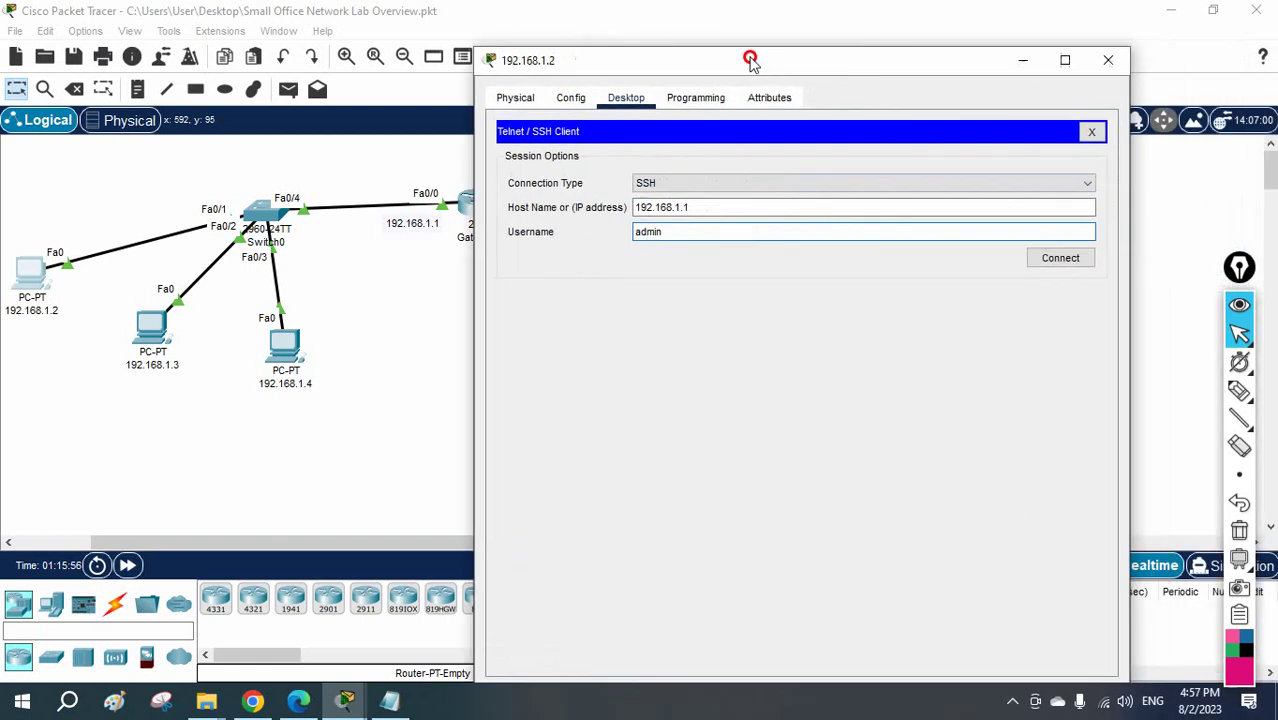
{"action": "left_click", "coordinate": [1057, 266]}
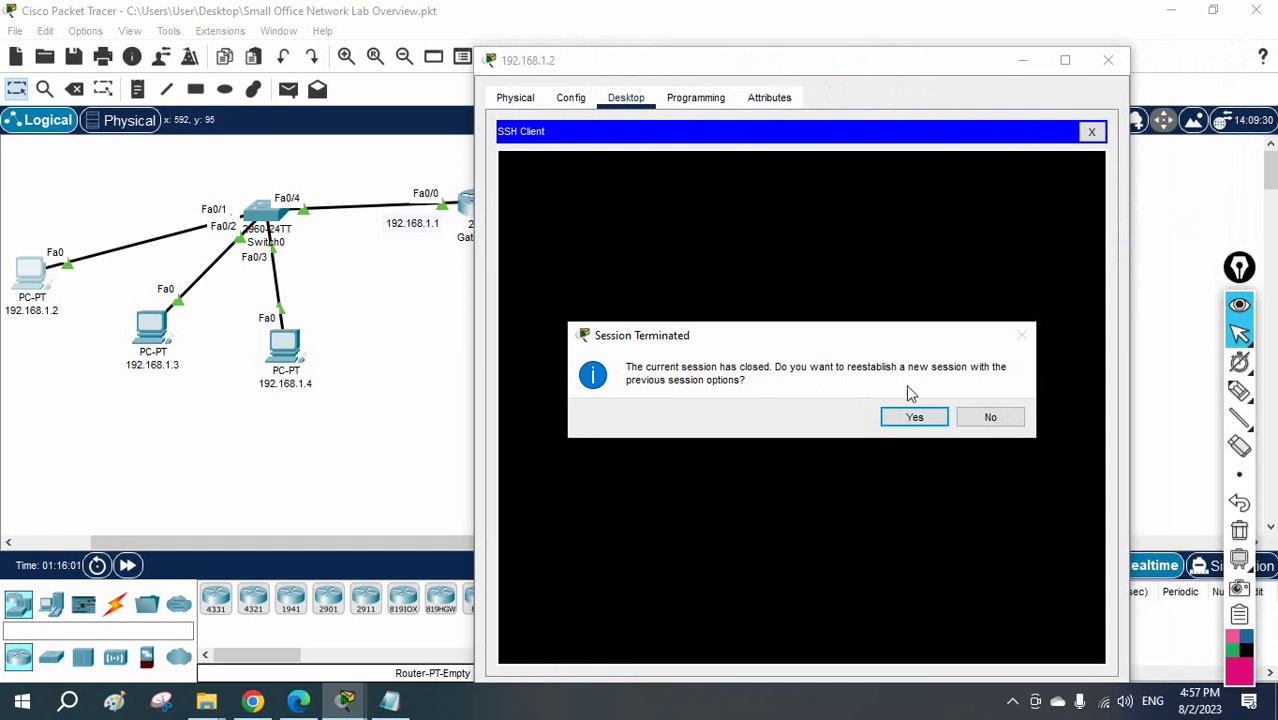
{"action": "left_click", "coordinate": [908, 419]}
{"action": "left_click", "coordinate": [919, 422]}
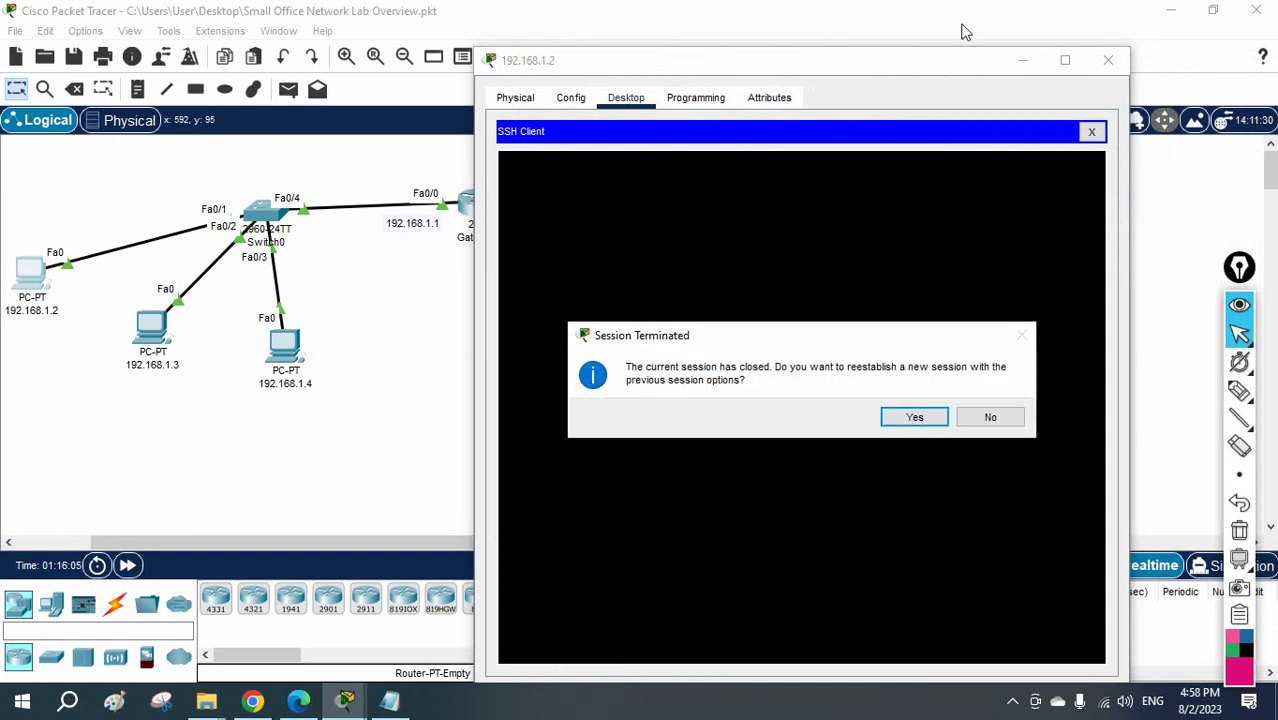
{"action": "left_click", "coordinate": [930, 416]}
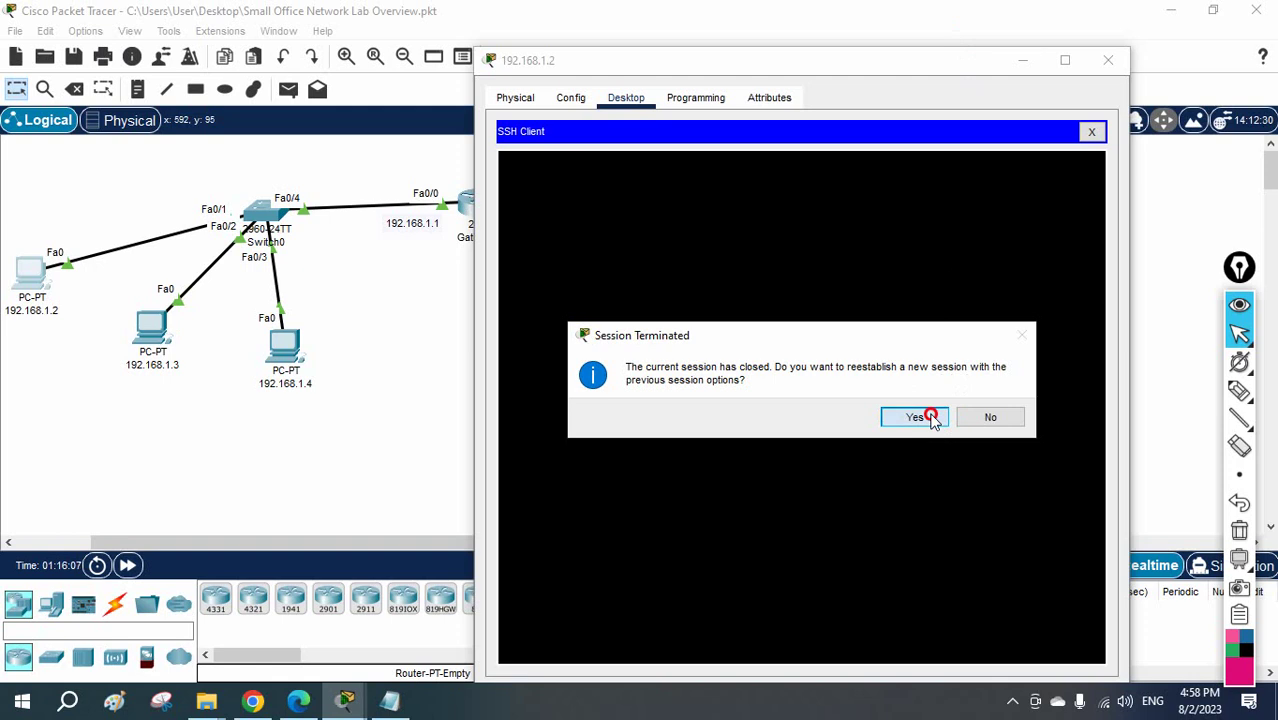
{"action": "left_click", "coordinate": [985, 418]}
- Repeat the SSH attempt to 192.168.1.1 with the admin user, again declining reconnection
{"action": "left_click", "coordinate": [820, 212]}
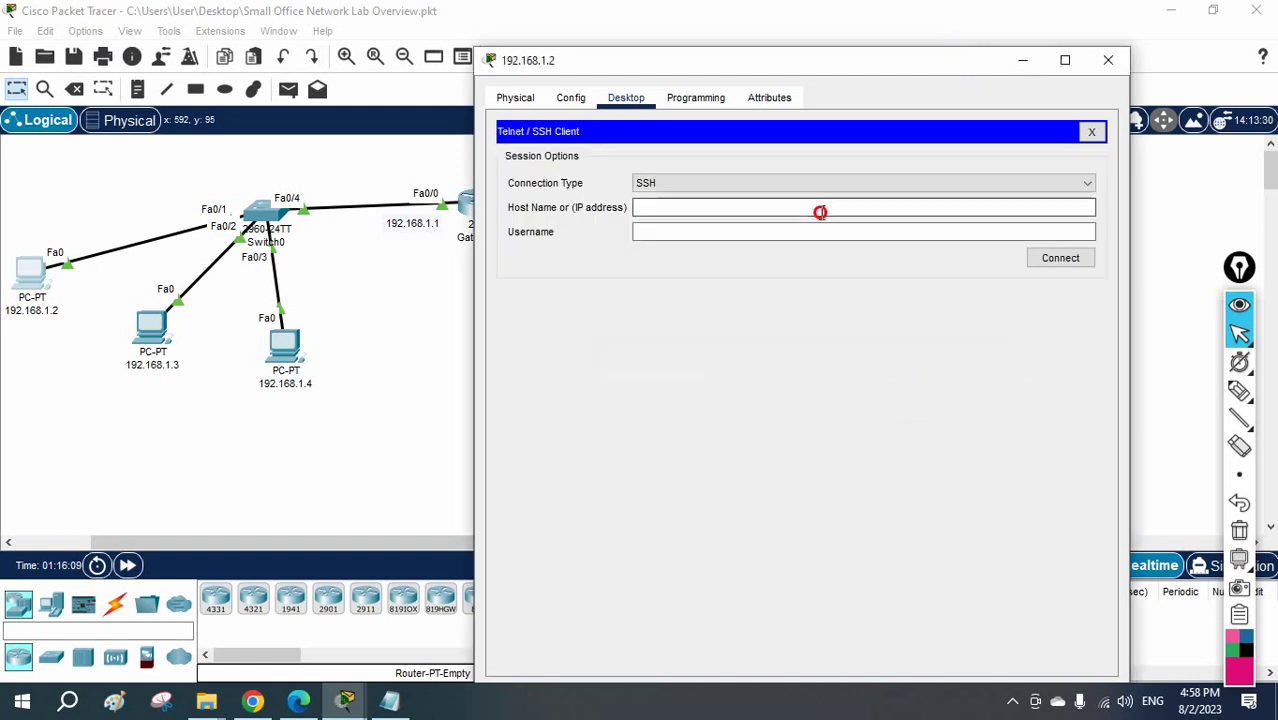
{"action": "type", "text": "192."}
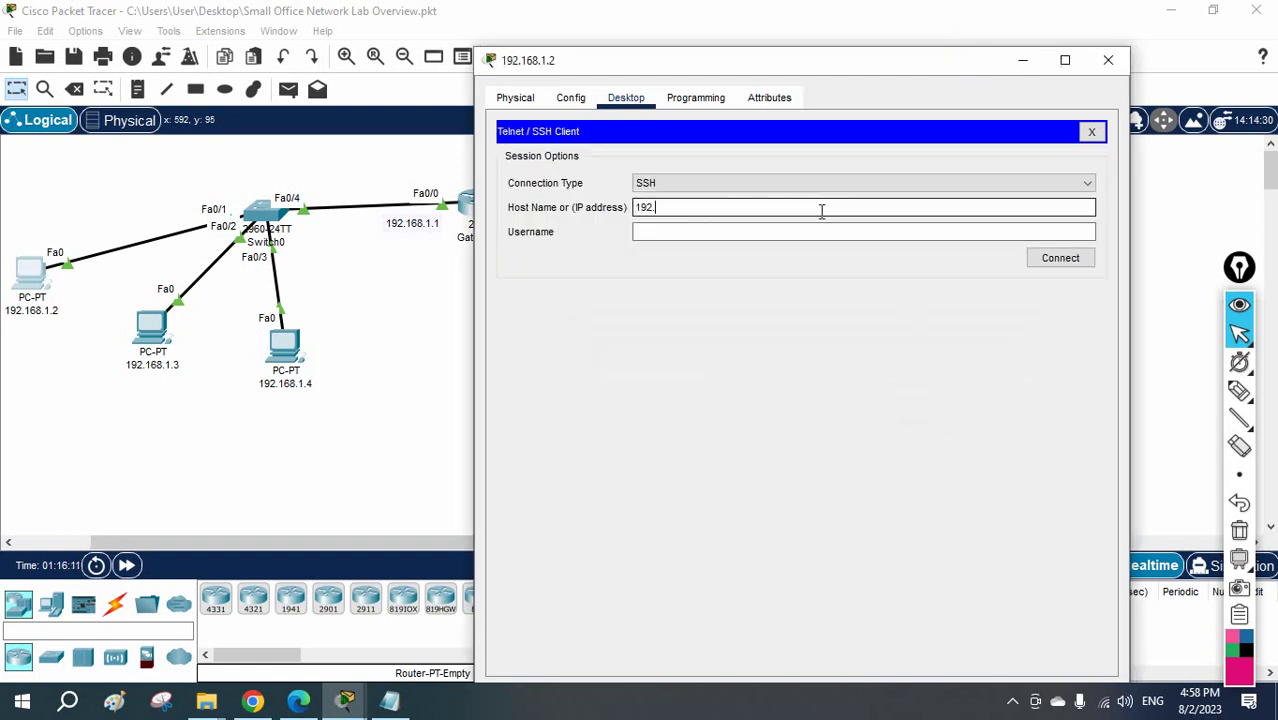
{"action": "type", "text": "168.1."}
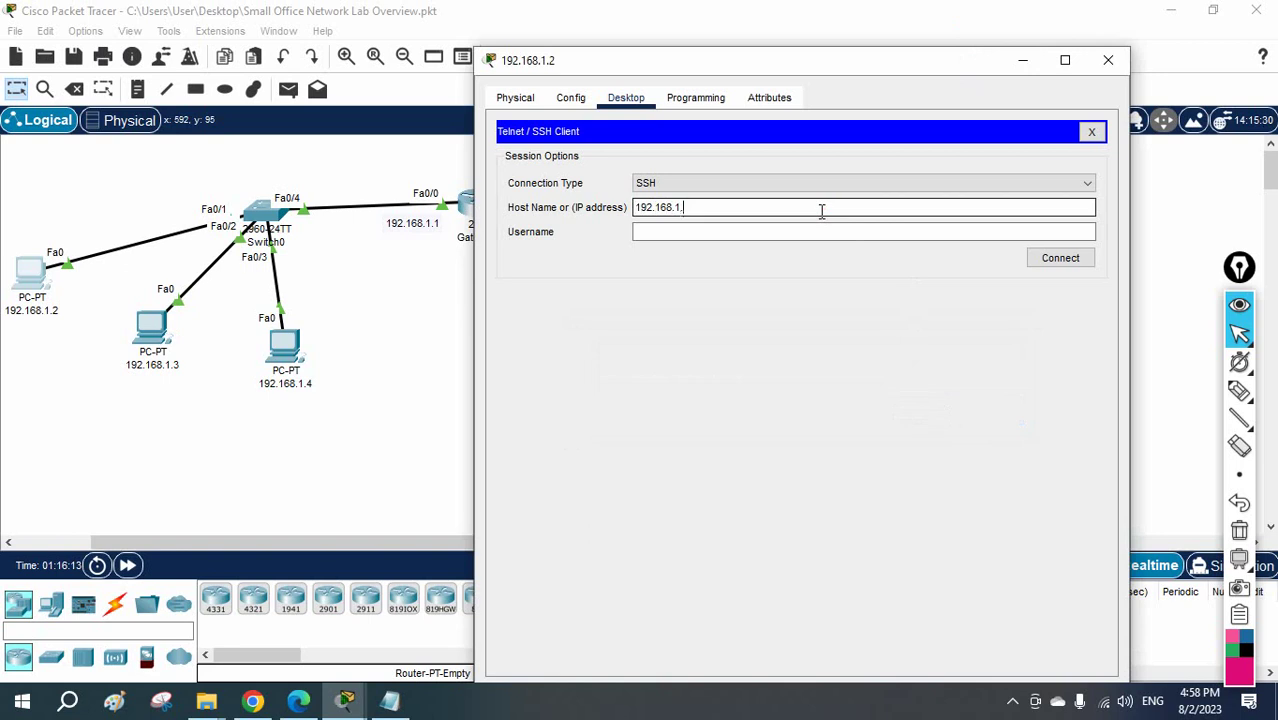
{"action": "type", "text": "1"}
{"action": "key", "text": "Tab"}
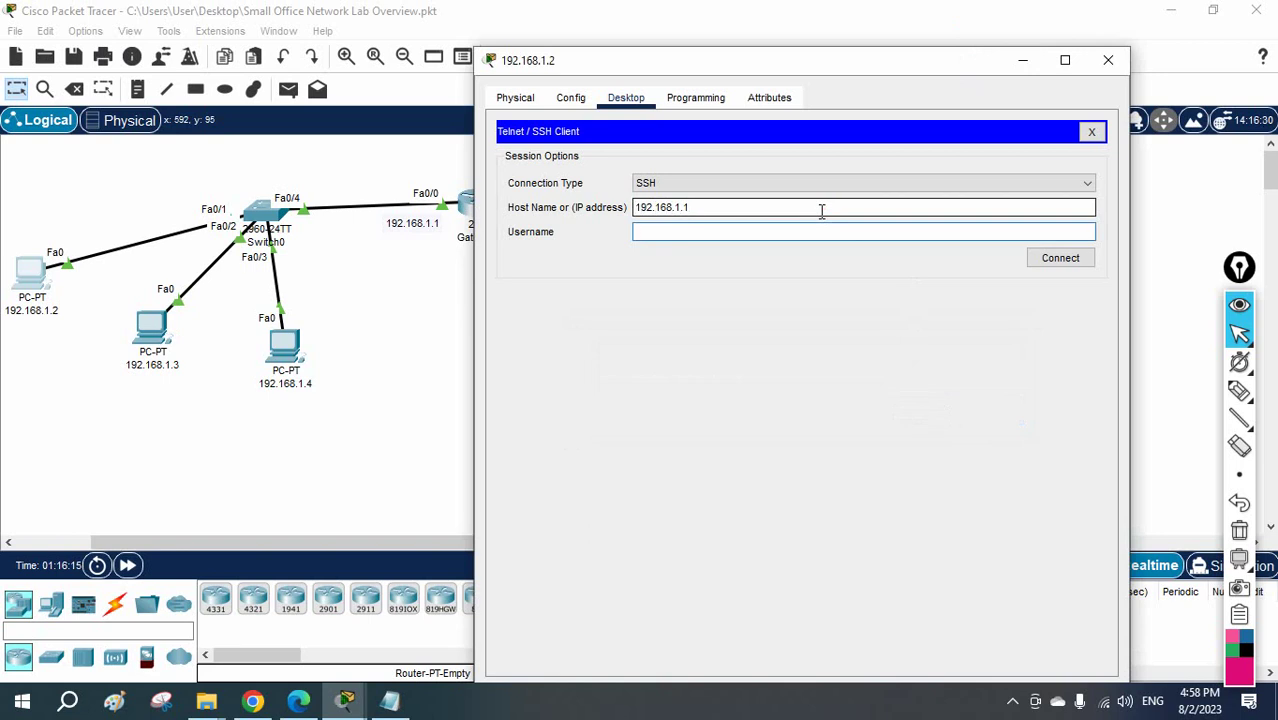
{"action": "type", "text": "admin"}
{"action": "left_click", "coordinate": [1076, 260]}
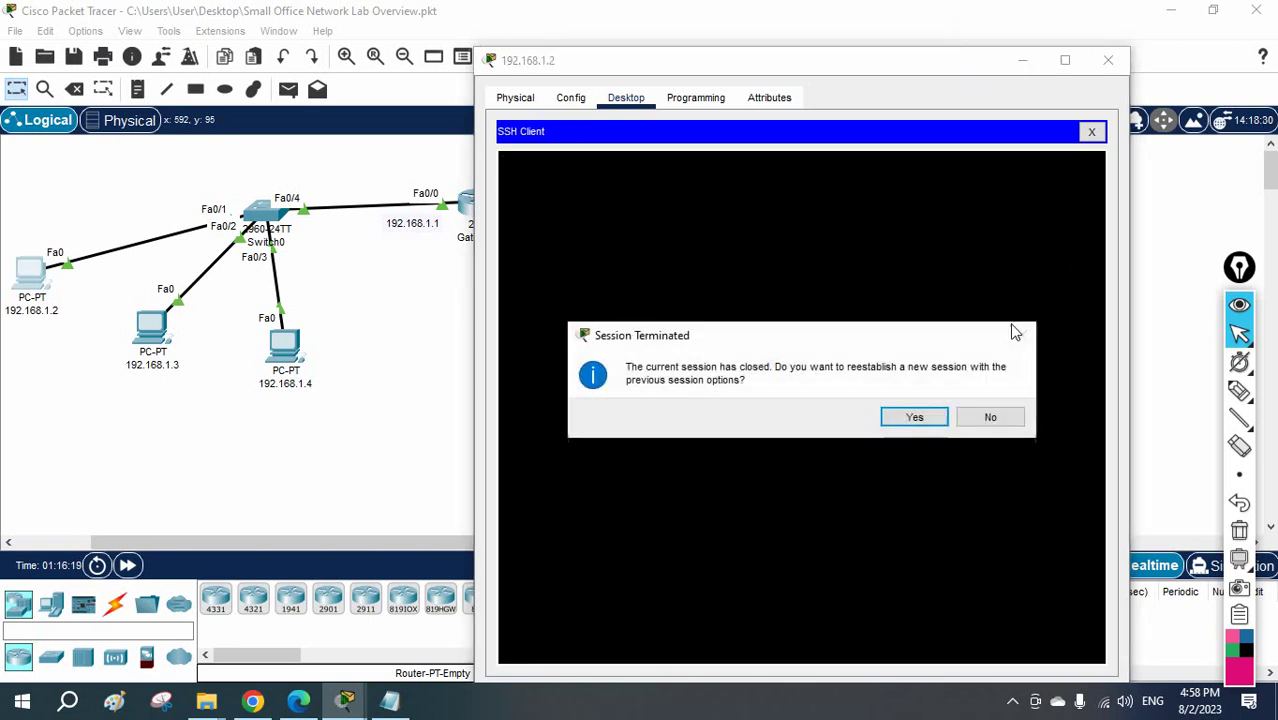
{"action": "left_click", "coordinate": [907, 417]}
{"action": "left_click", "coordinate": [907, 417]}
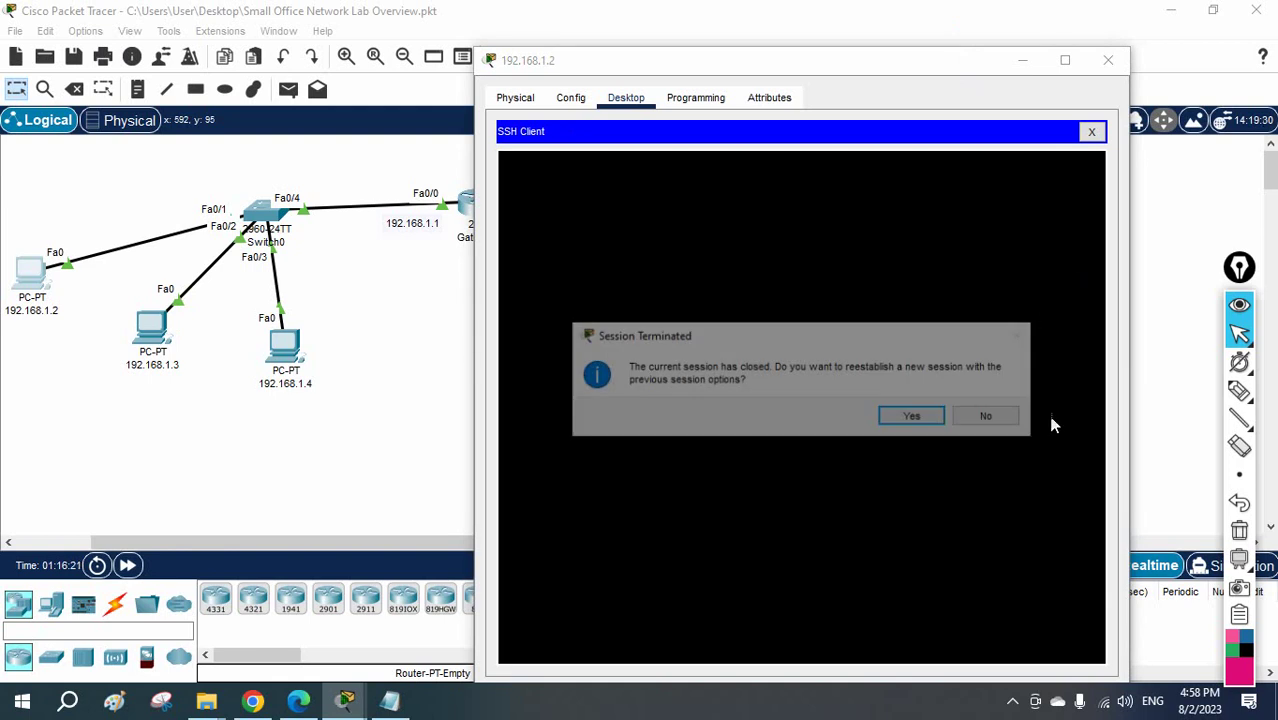
{"action": "left_click", "coordinate": [990, 418]}
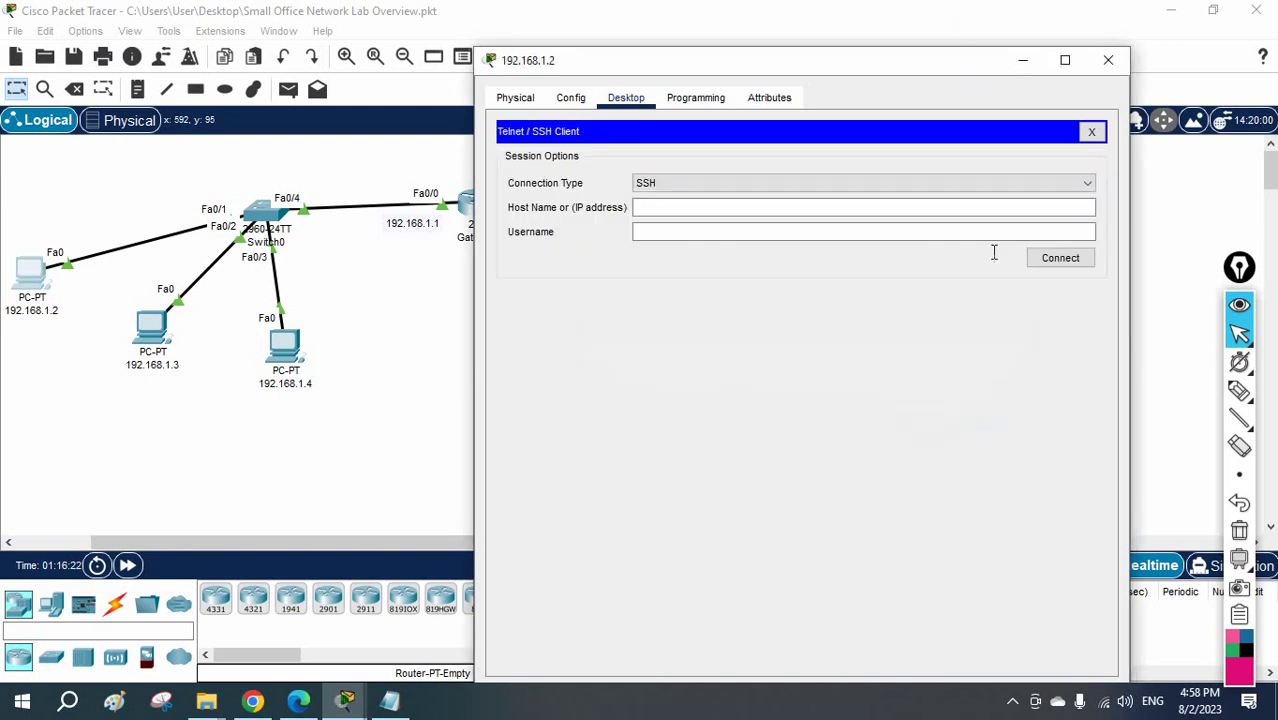
- In Laptop0's gateway terminal, exit config mode and run ssh -l 192.168.1.1 admin
{"action": "left_click", "coordinate": [1097, 64]}
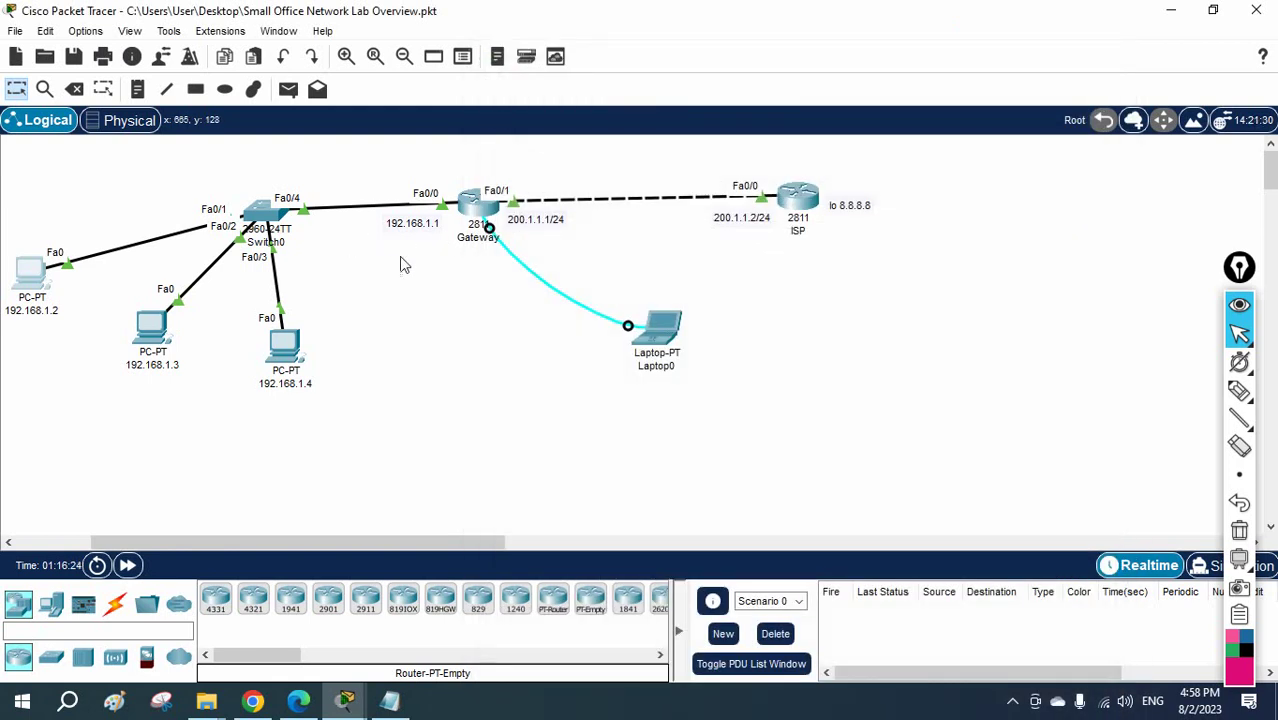
{"action": "left_click", "coordinate": [482, 208]}
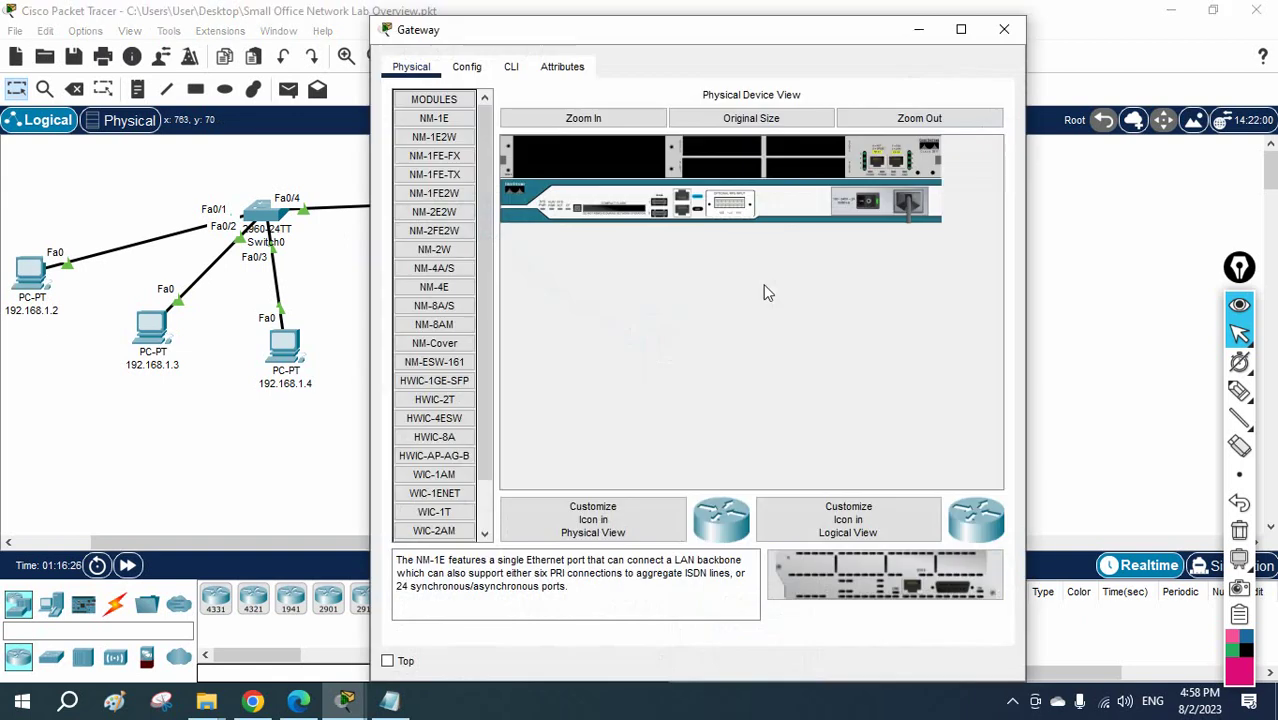
{"action": "left_click", "coordinate": [1004, 29]}
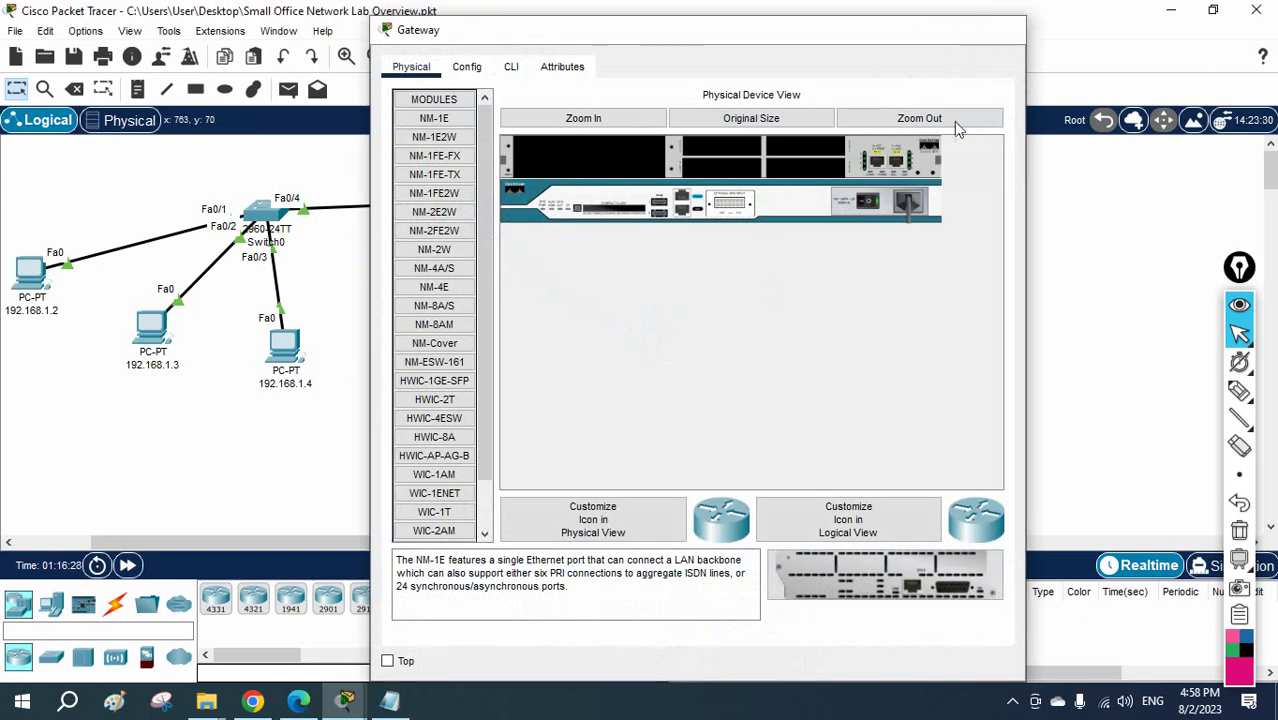
{"action": "left_click", "coordinate": [662, 330]}
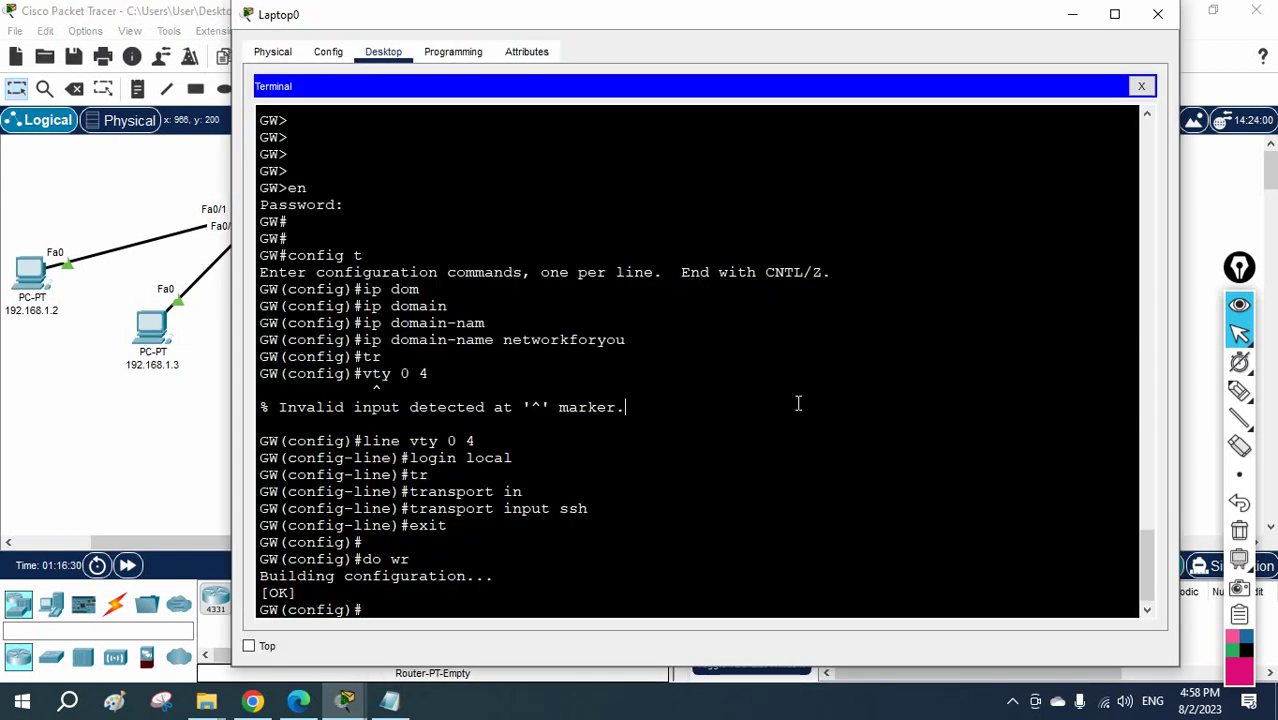
{"action": "type", "text": "exit"}
{"action": "key", "text": "Return"}
{"action": "key", "text": "Return"}
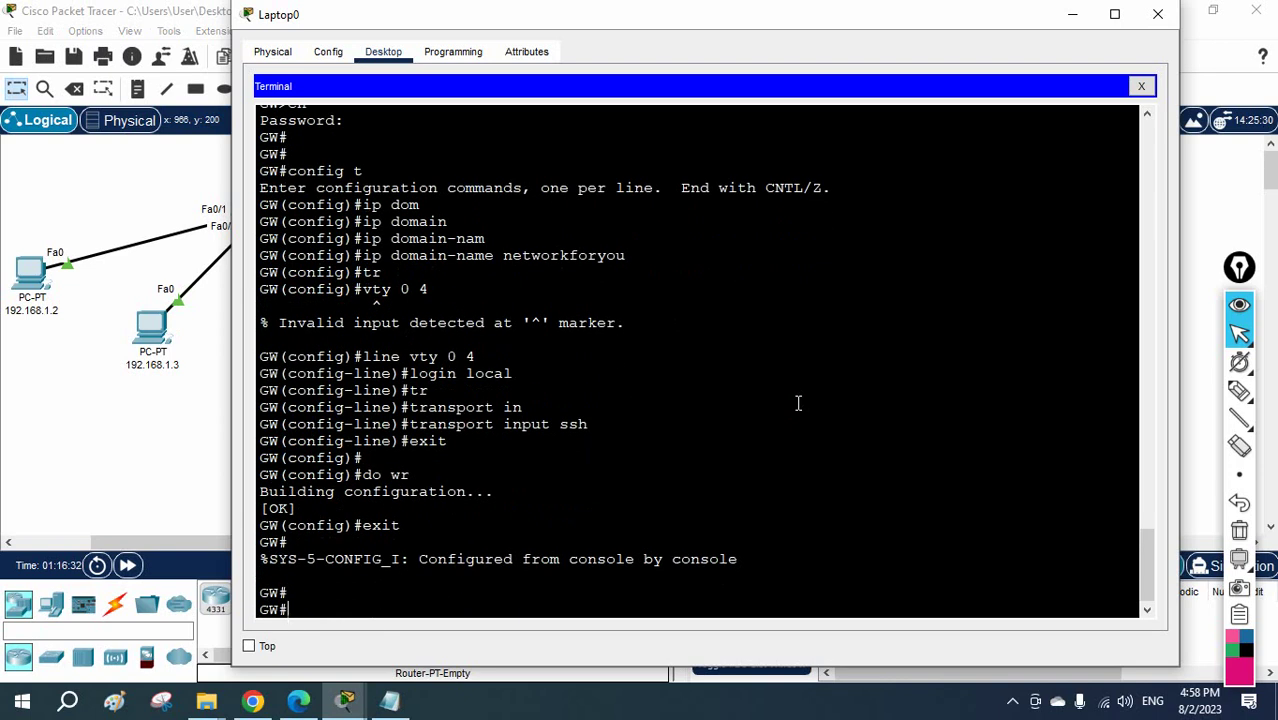
{"action": "type", "text": "ssh -l 192.168.1.1"}
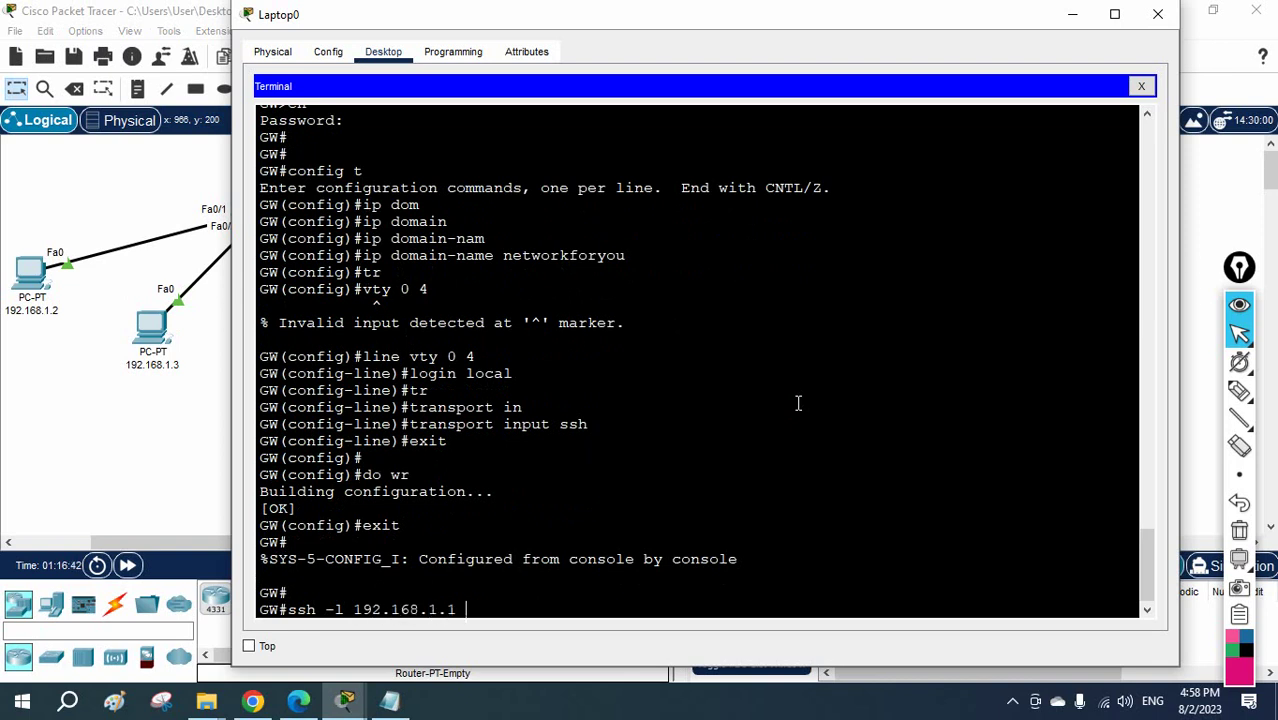
{"action": "type", "text": " admin"}
{"action": "key", "text": "Return"}
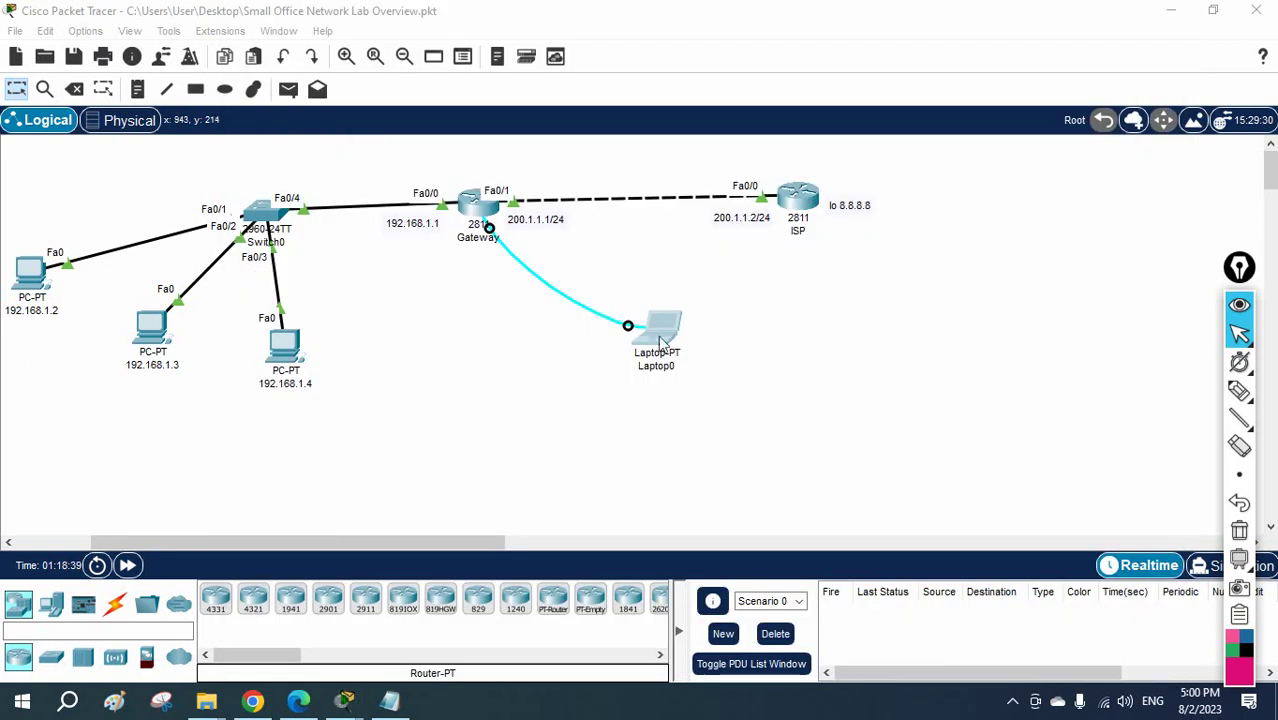
- Add fresh prompts in the laptop terminal, then bring the Notepad notes forward
{"action": "left_click", "coordinate": [660, 340]}
{"action": "left_click_drag", "start_coordinate": [697, 17], "coordinate": [815, 34]}
{"action": "key", "text": "Return"}
{"action": "key", "text": "Return"}
{"action": "key", "text": "Return"}
{"action": "key", "text": "Return"}
{"action": "key", "text": "Return"}
{"action": "key", "text": "Return"}
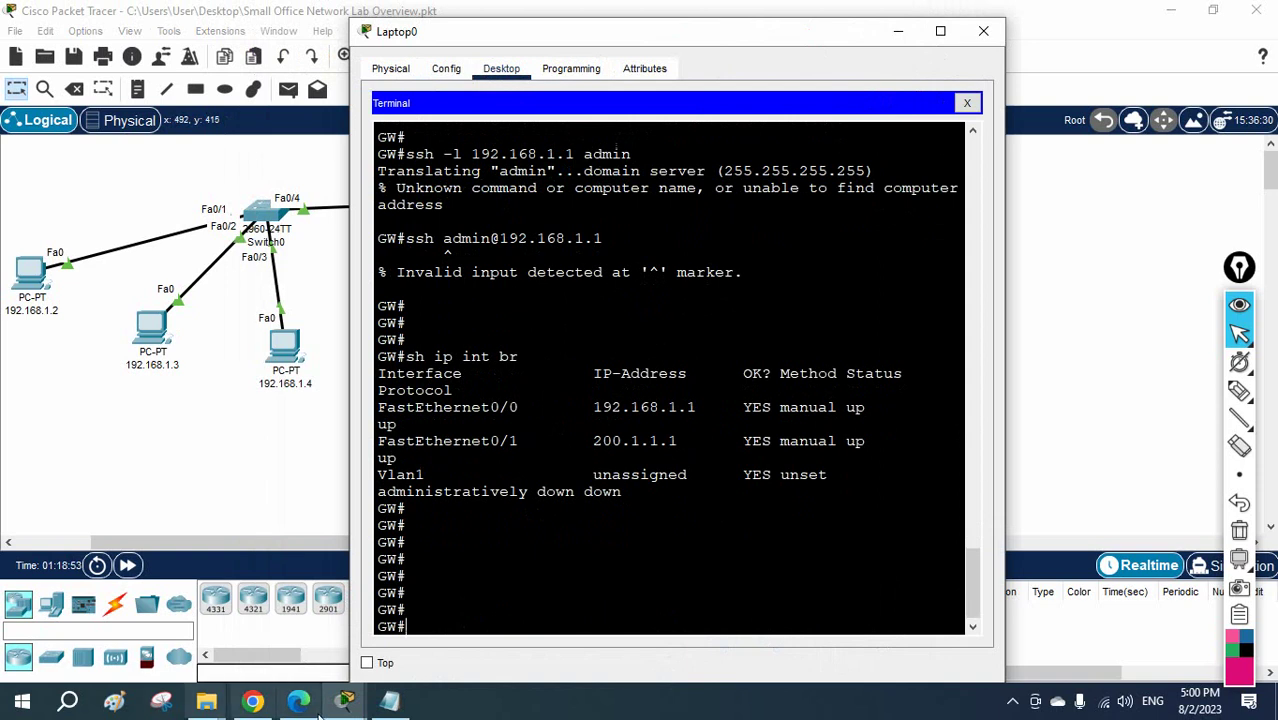
{"action": "left_click", "coordinate": [390, 700]}
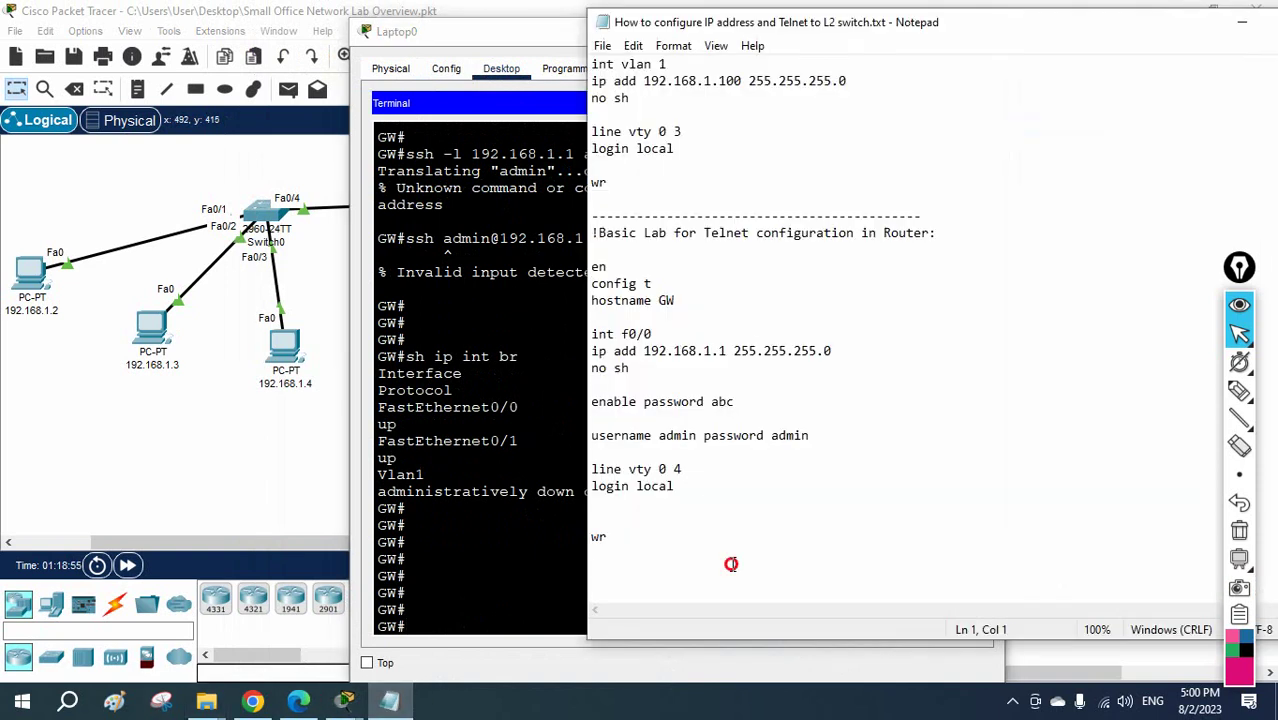
- Below wr, add a dashed divider and the heading '!How to configure ssh in Cisco Router:'
{"action": "left_click", "coordinate": [732, 565]}
{"action": "key", "text": "Return"}
{"action": "type", "text": "-"}
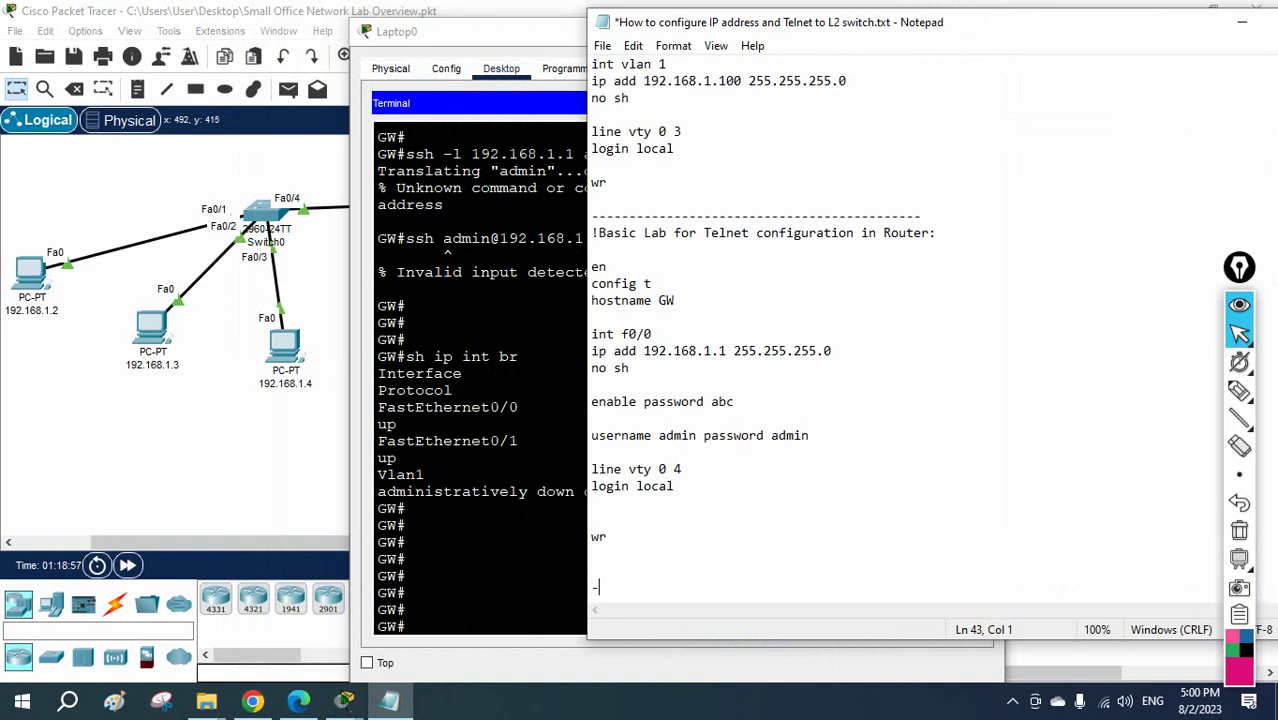
{"action": "type", "text": "--------------------"}
{"action": "key", "text": "Return"}
{"action": "key", "text": "Return"}
{"action": "scroll", "coordinate": [732, 565], "scroll_direction": "down", "scroll_amount": 1}
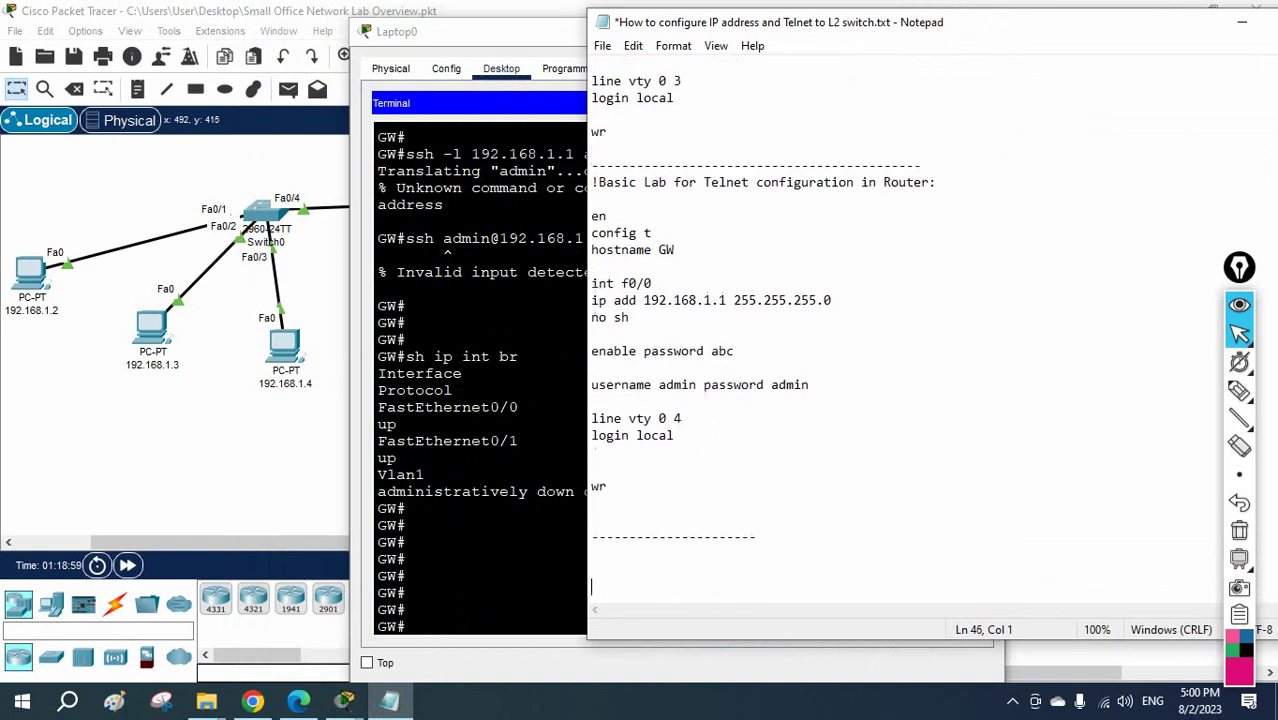
{"action": "key", "text": "BackSpace"}
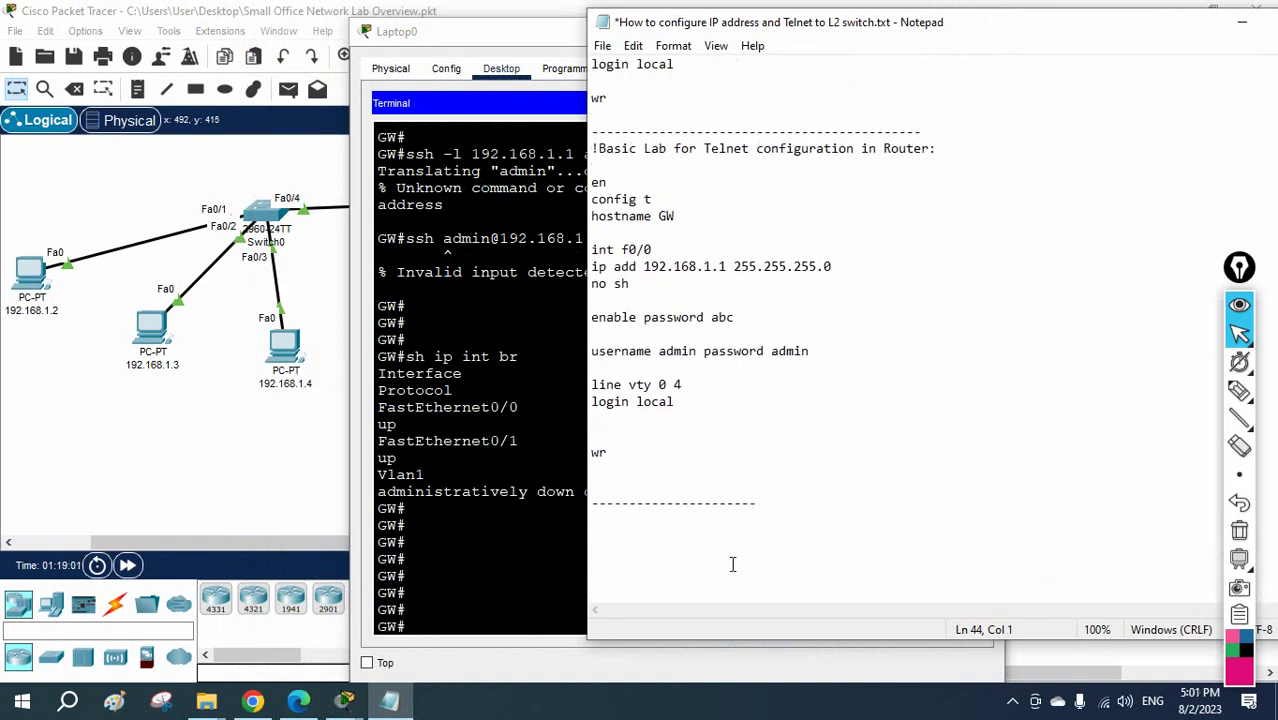
{"action": "type", "text": "!"}
{"action": "type", "text": "Ba"}
{"action": "key", "text": "BackSpace"}
{"action": "key", "text": "BackSpace"}
{"action": "type", "text": "Bas"}
{"action": "key", "text": "BackSpace"}
{"action": "key", "text": "BackSpace"}
{"action": "key", "text": "BackSpace"}
{"action": "type", "text": "h"}
{"action": "key", "text": "BackSpace"}
{"action": "type", "text": "How to configure "}
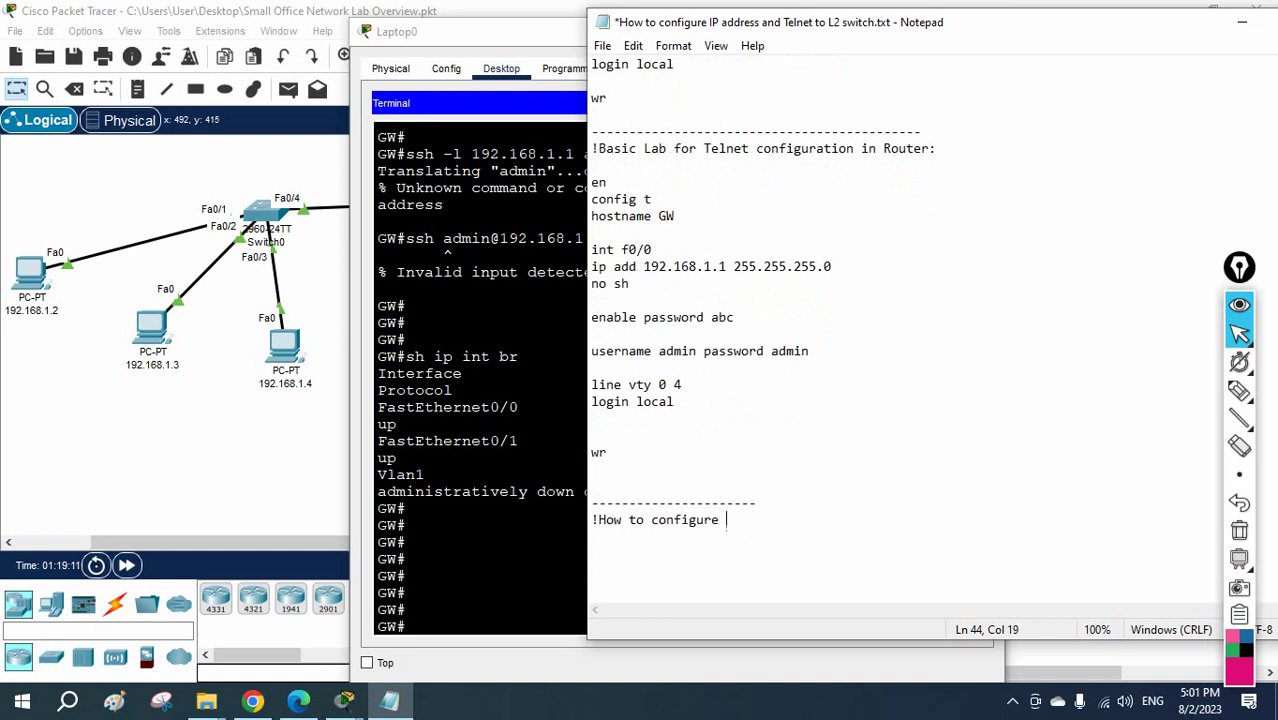
{"action": "type", "text": "ssh in "}
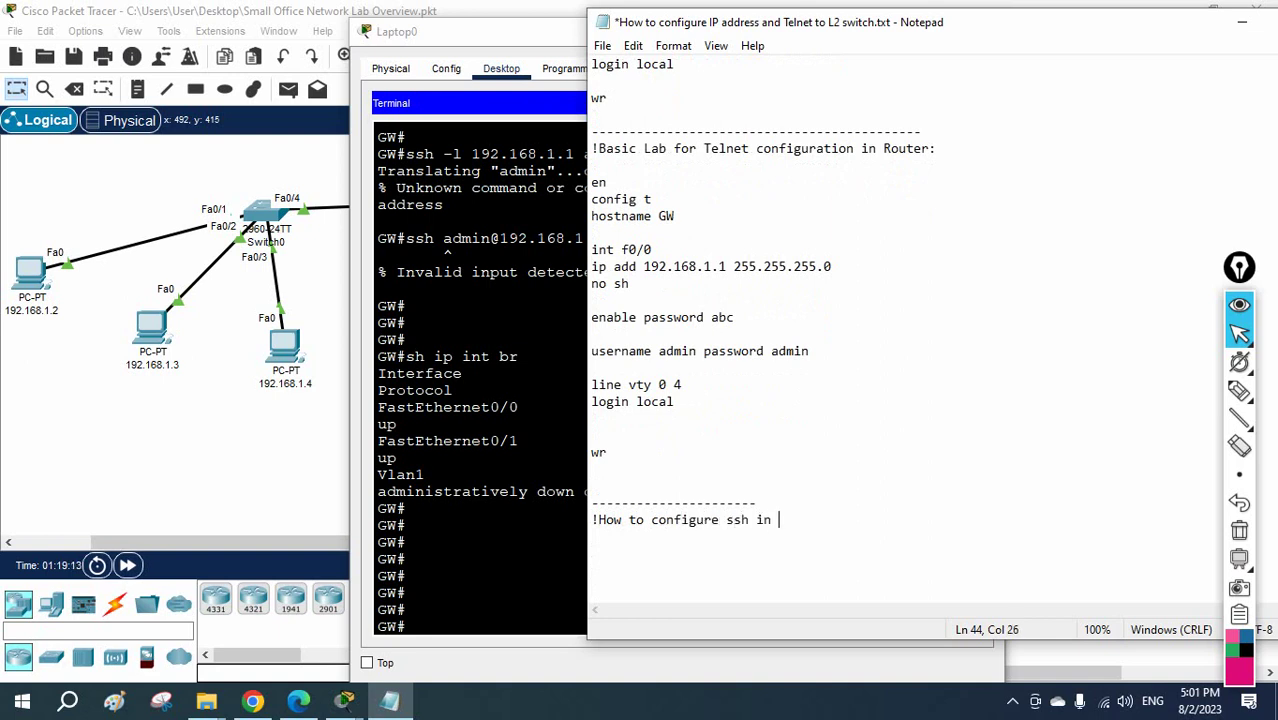
{"action": "type", "text": "Cisco Router:"}
{"action": "key", "text": "Return"}
{"action": "key", "text": "Return"}
- Type en, config t and hostname GW on separate lines
{"action": "type", "text": "en"}
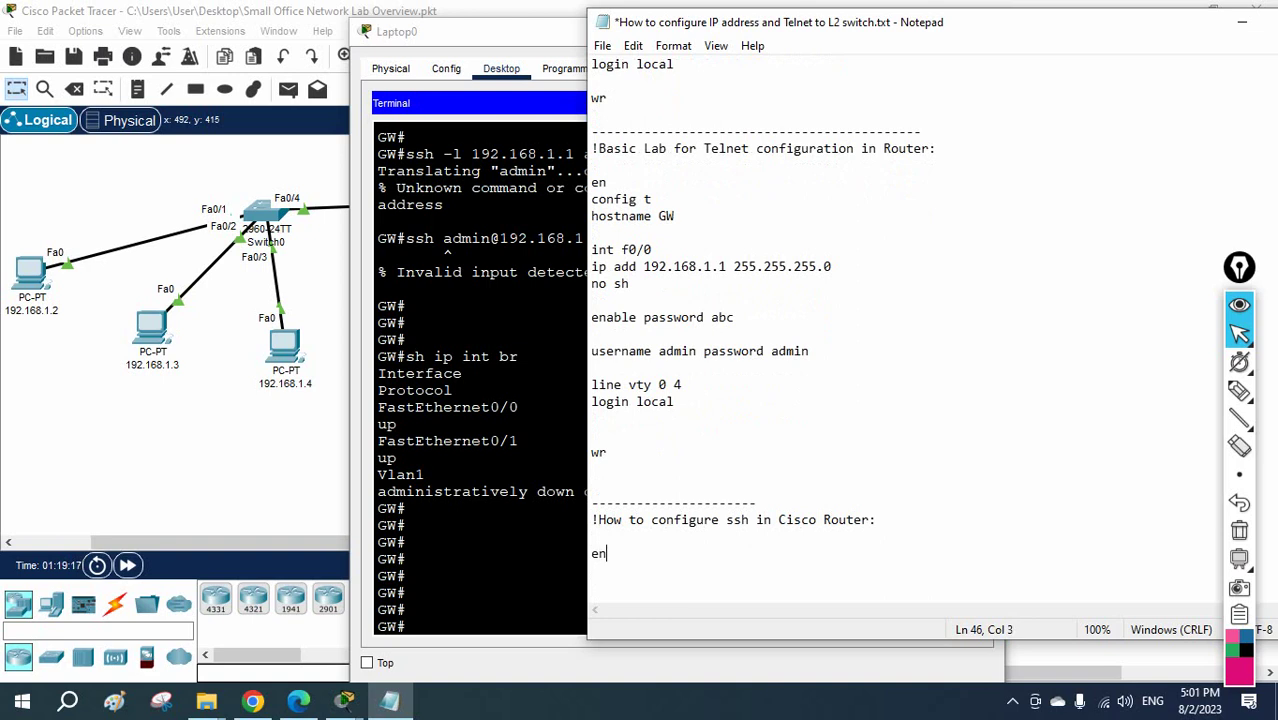
{"action": "key", "text": "Return"}
{"action": "scroll", "coordinate": [735, 560], "scroll_direction": "down", "scroll_amount": 1}
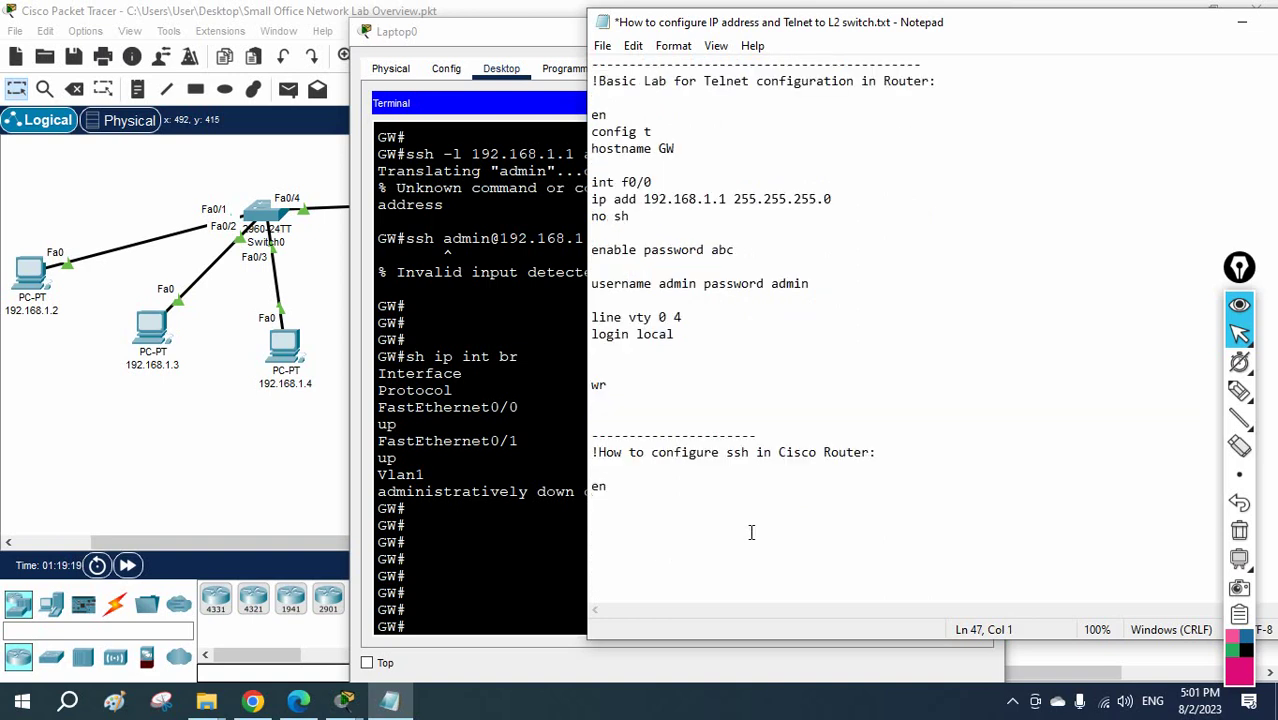
{"action": "type", "text": "config t"}
{"action": "key", "text": "Return"}
{"action": "type", "text": "host"}
{"action": "key", "text": "BackSpace"}
{"action": "type", "text": "name "}
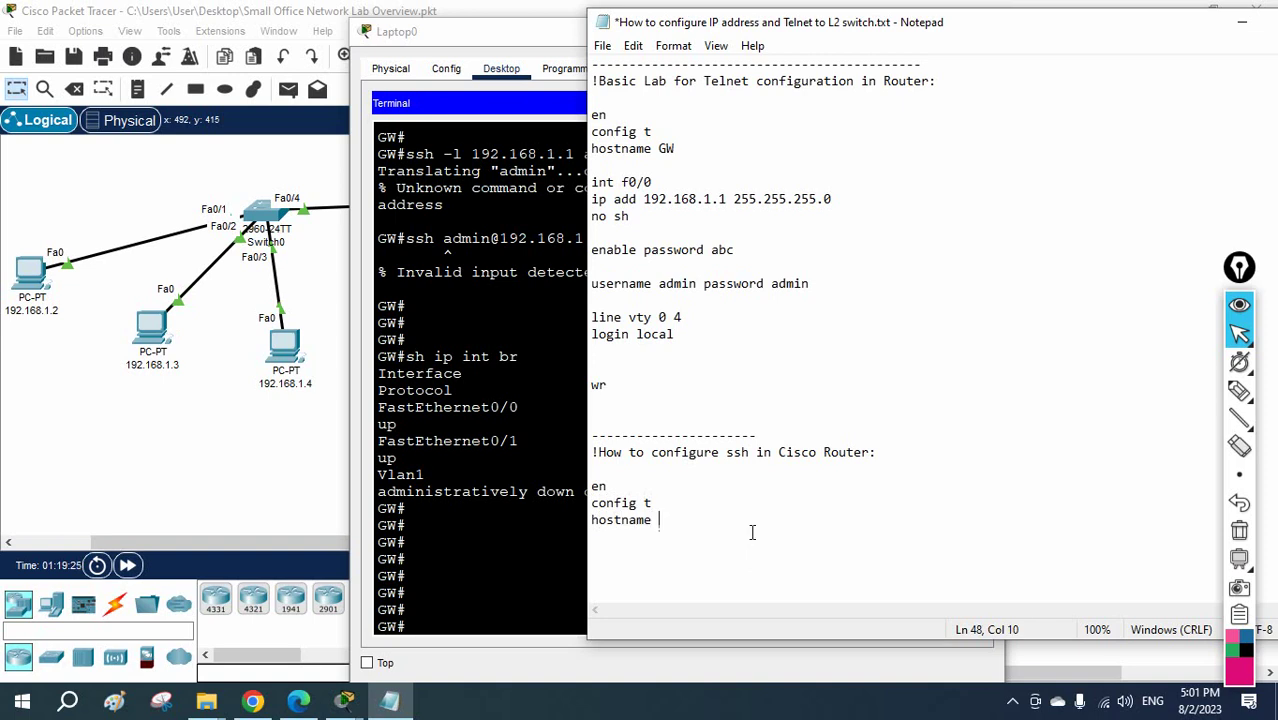
{"action": "type", "text": "GW"}
- Type ip domain-name networkforyou, crypto key generate rsa, 2048 and ip ssh version 2 as separate lines
{"action": "key", "text": "Return"}
{"action": "key", "text": "Return"}
{"action": "type", "text": "ip domain-name ne"}
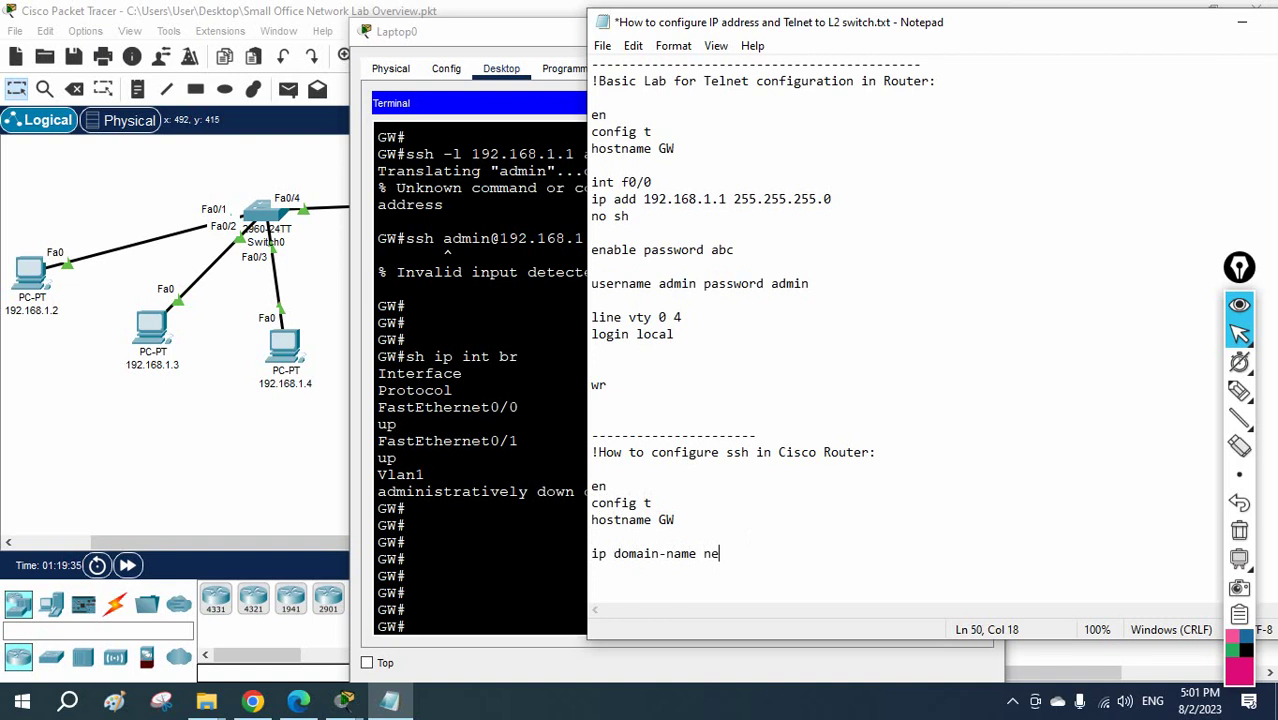
{"action": "type", "text": "tworkforyou"}
{"action": "key", "text": "Return"}
{"action": "type", "text": "crypto key gener"}
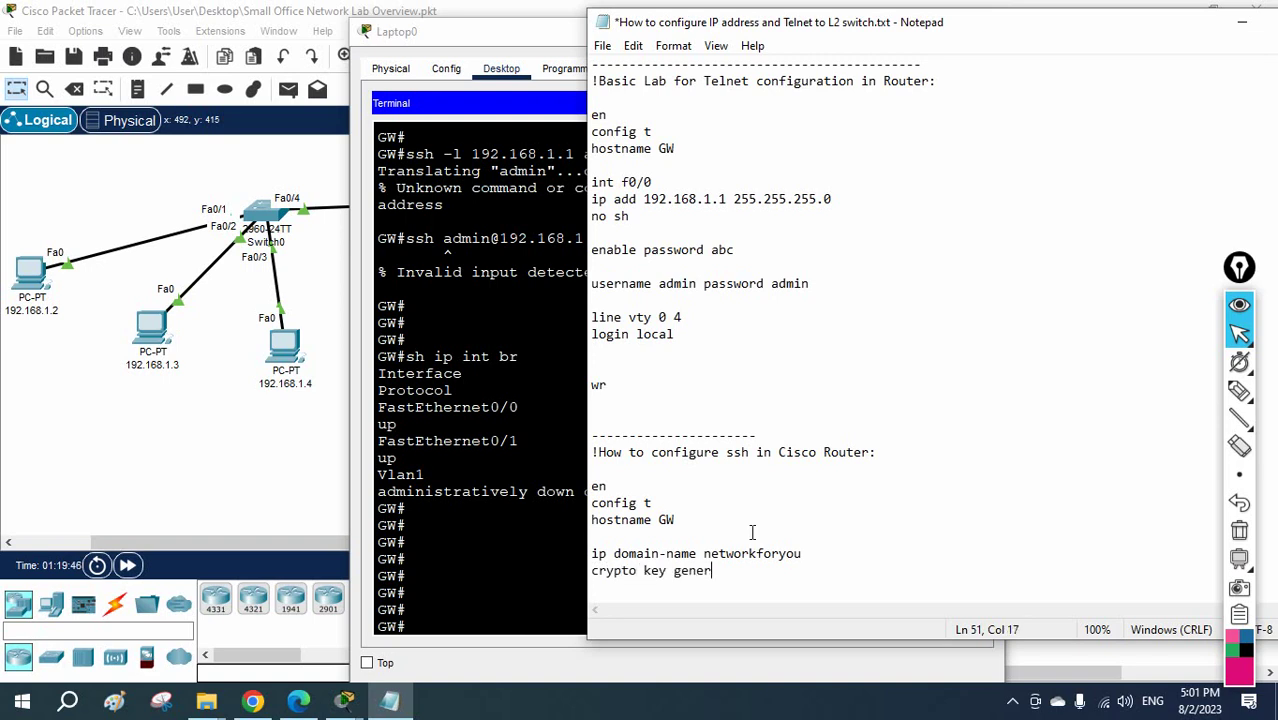
{"action": "type", "text": "ate rsa"}
{"action": "key", "text": "Return"}
{"action": "key", "text": "Return"}
{"action": "type", "text": "20"}
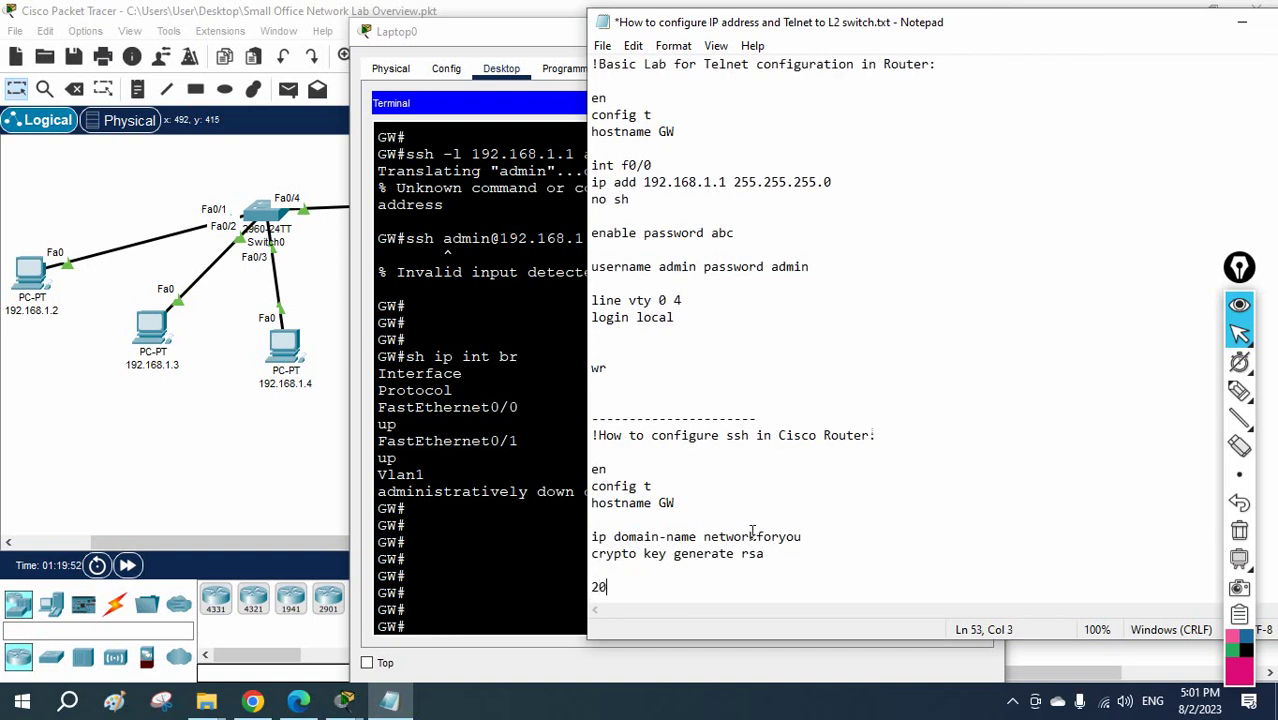
{"action": "type", "text": "48"}
{"action": "key", "text": "Return"}
{"action": "key", "text": "Return"}
{"action": "key", "text": "Return"}
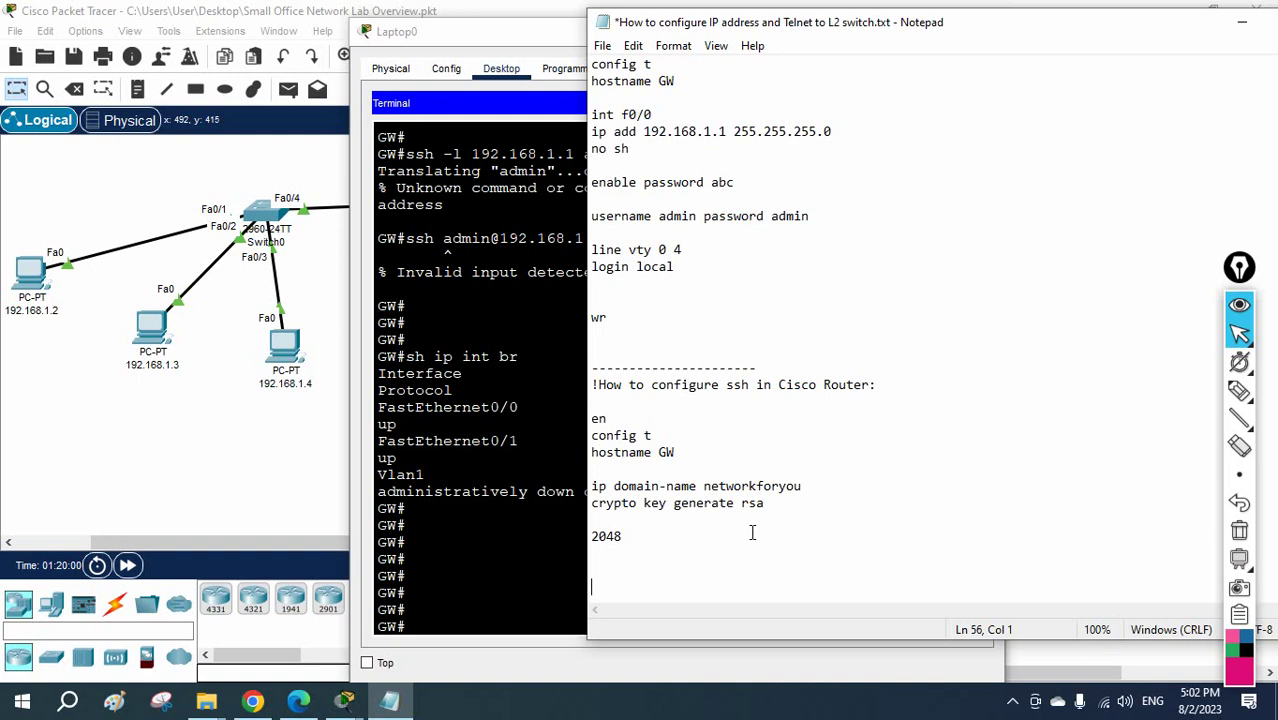
{"action": "type", "text": "ip ssh version 2"}
{"action": "key", "text": "Return"}
{"action": "key", "text": "Return"}
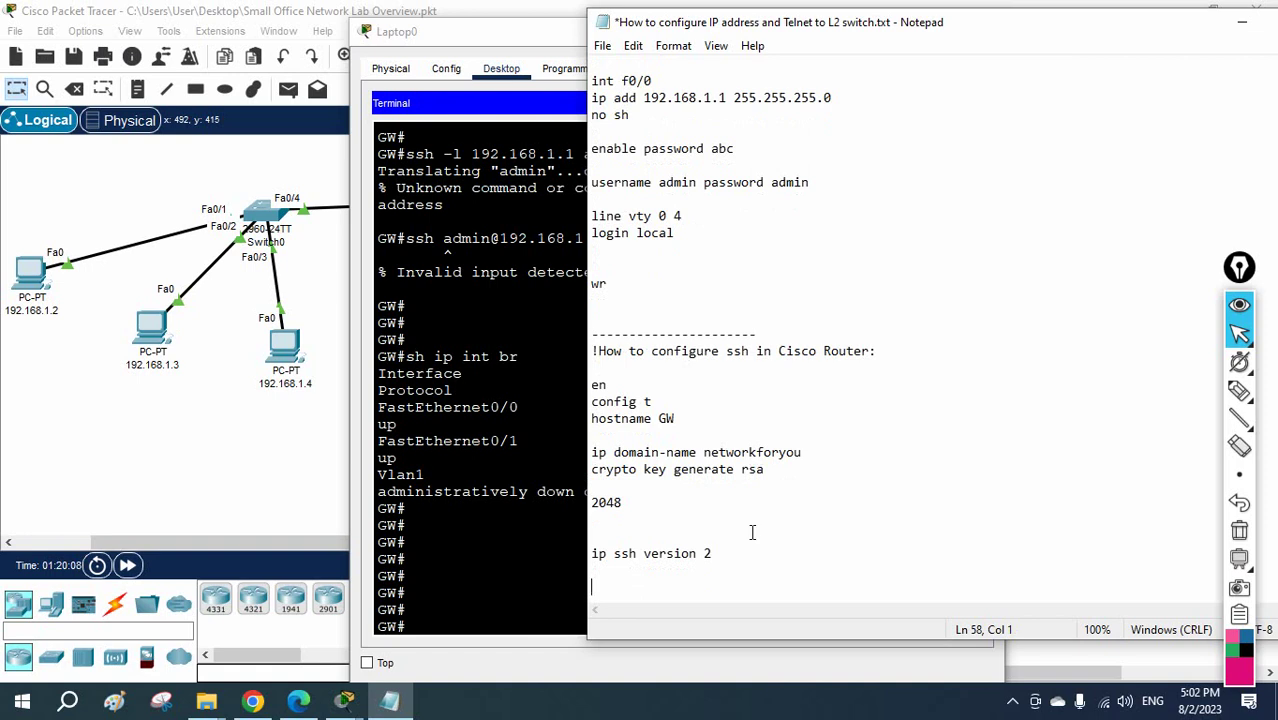
- Write line vty 0 4, transport input ssh and login local, each on its own line
{"action": "type", "text": "line vty 0 4"}
{"action": "key", "text": "Return"}
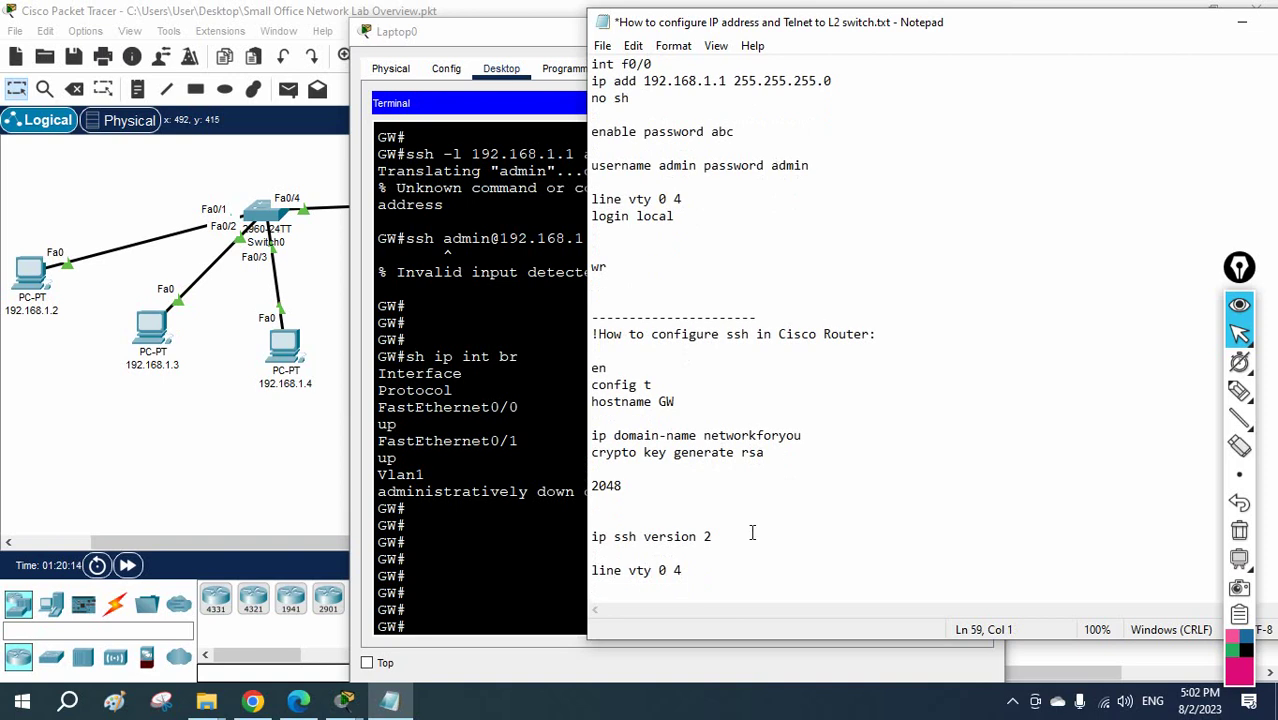
{"action": "type", "text": "transport input ssh"}
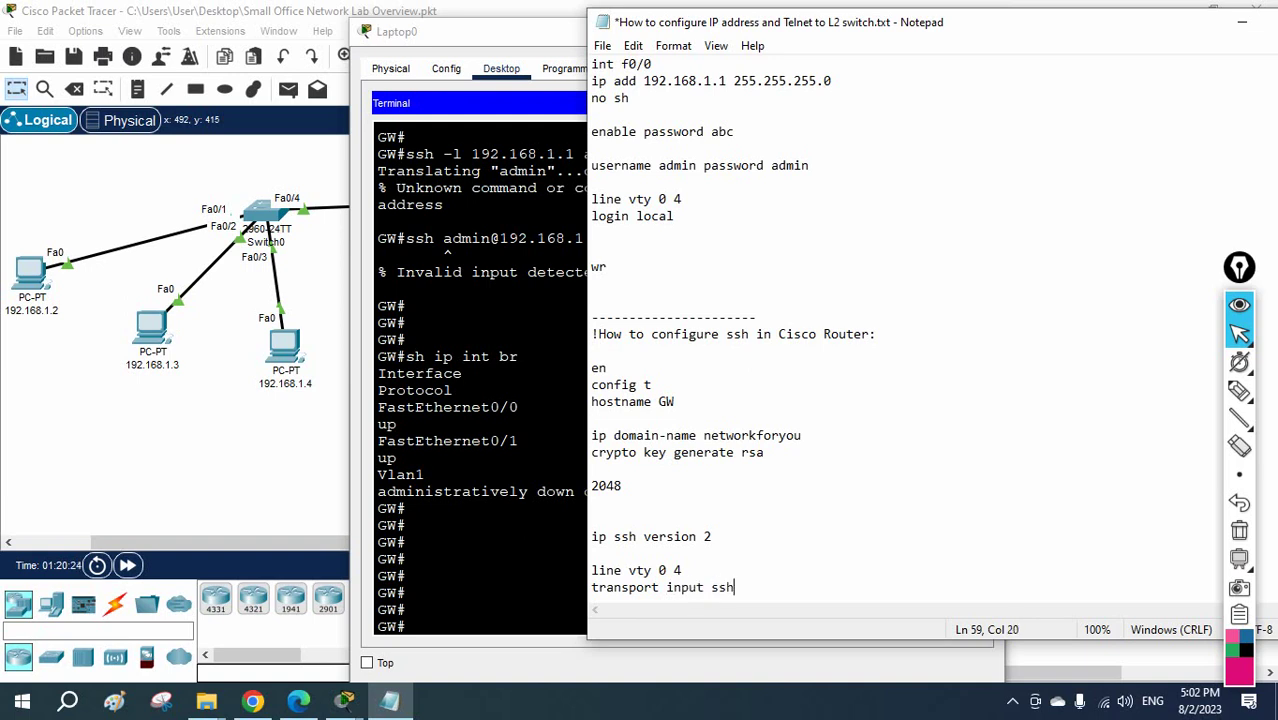
{"action": "key", "text": "Return"}
{"action": "type", "text": "logi"}
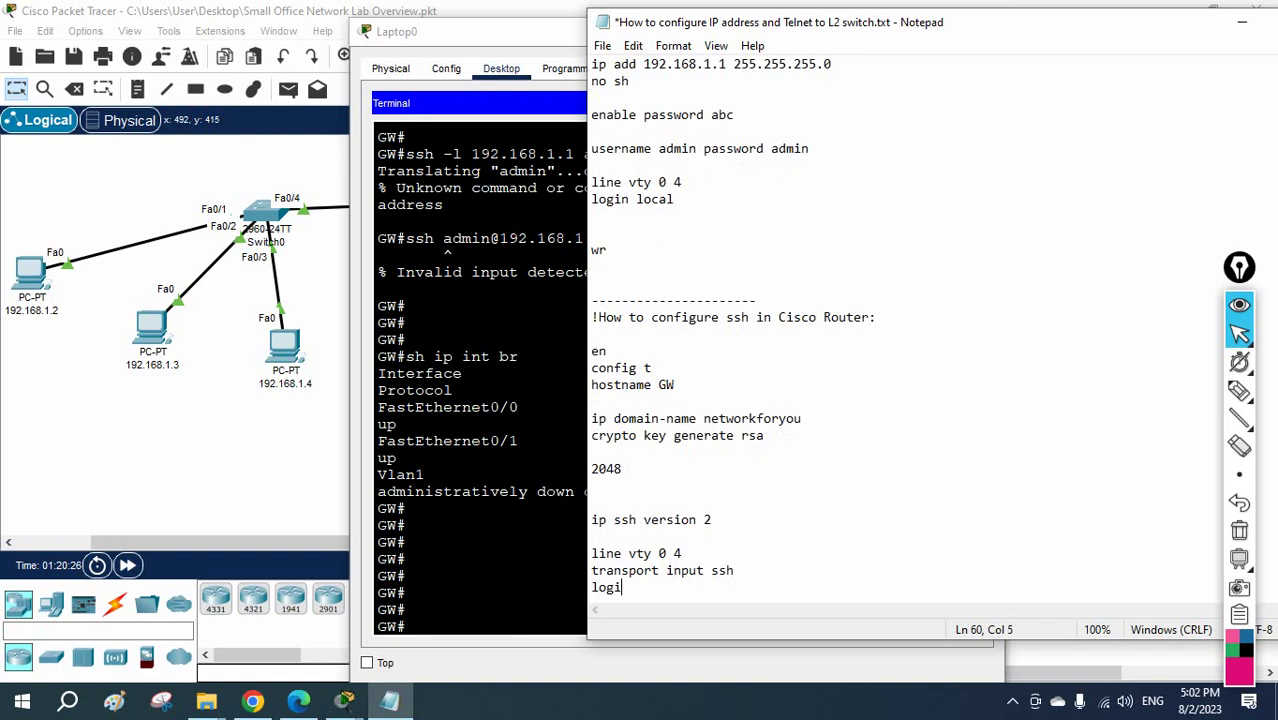
{"action": "type", "text": "n local"}
{"action": "key", "text": "Return"}
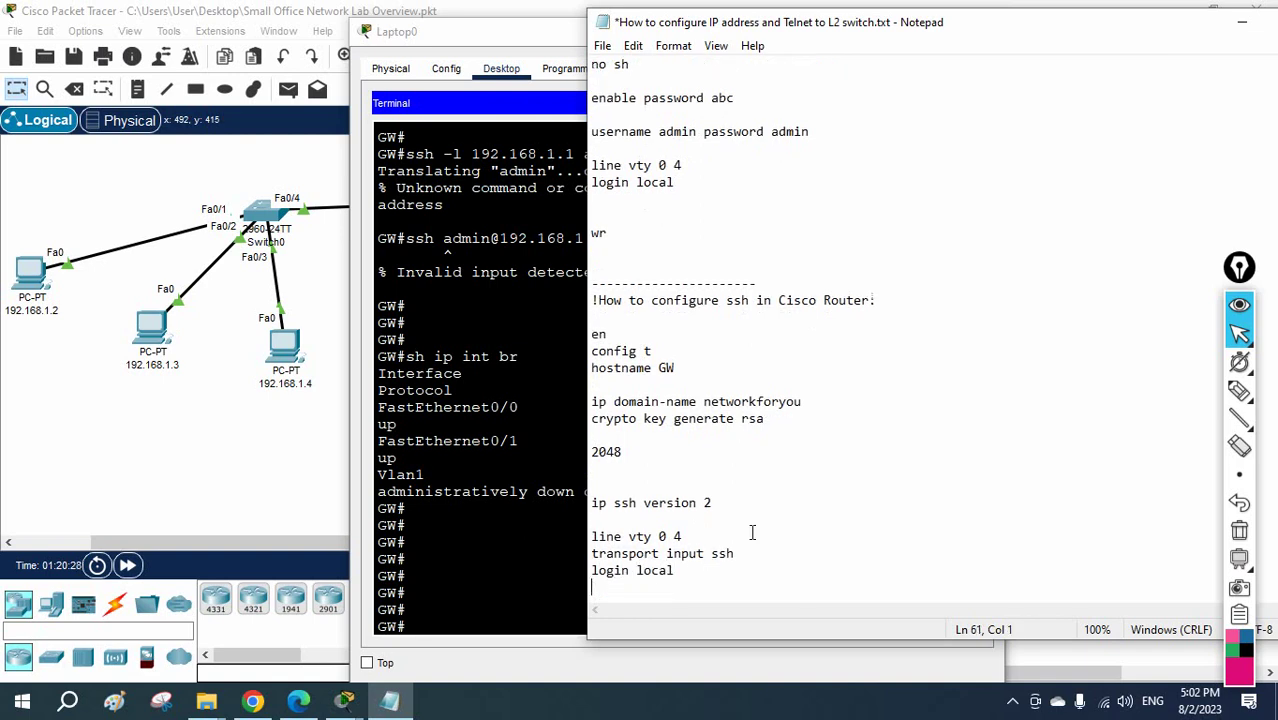
{"action": "key", "text": "Return"}
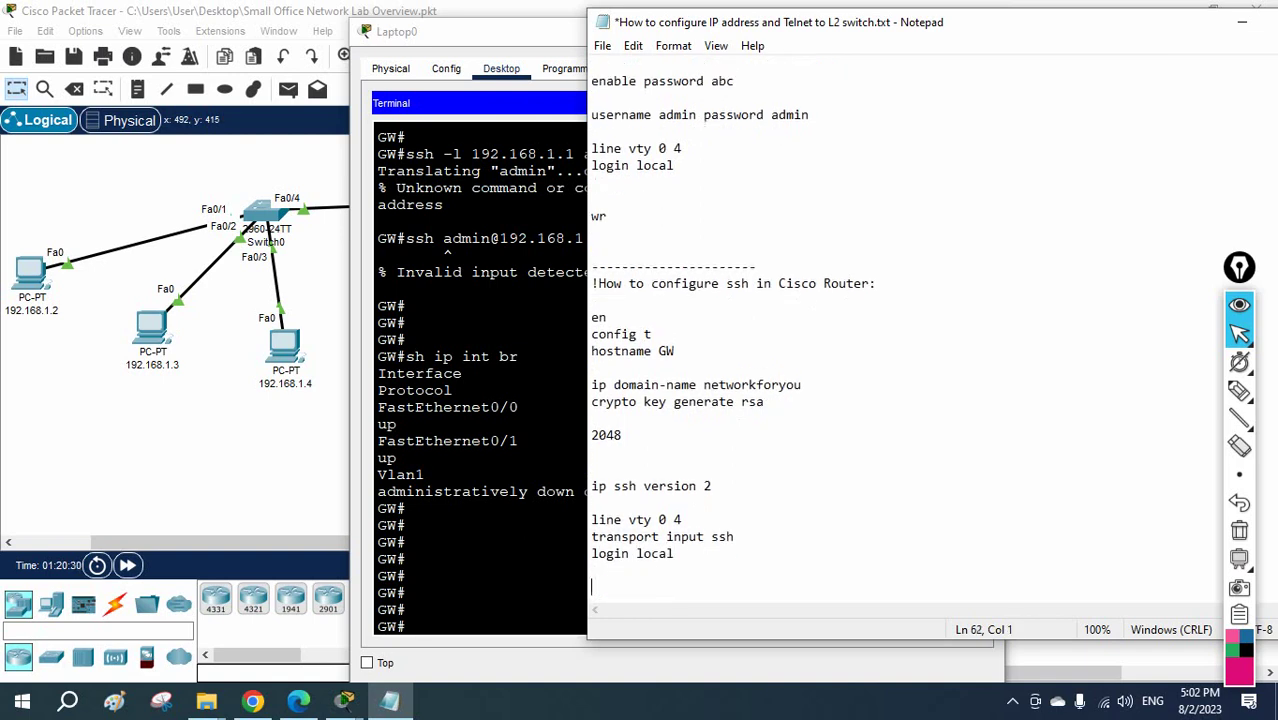
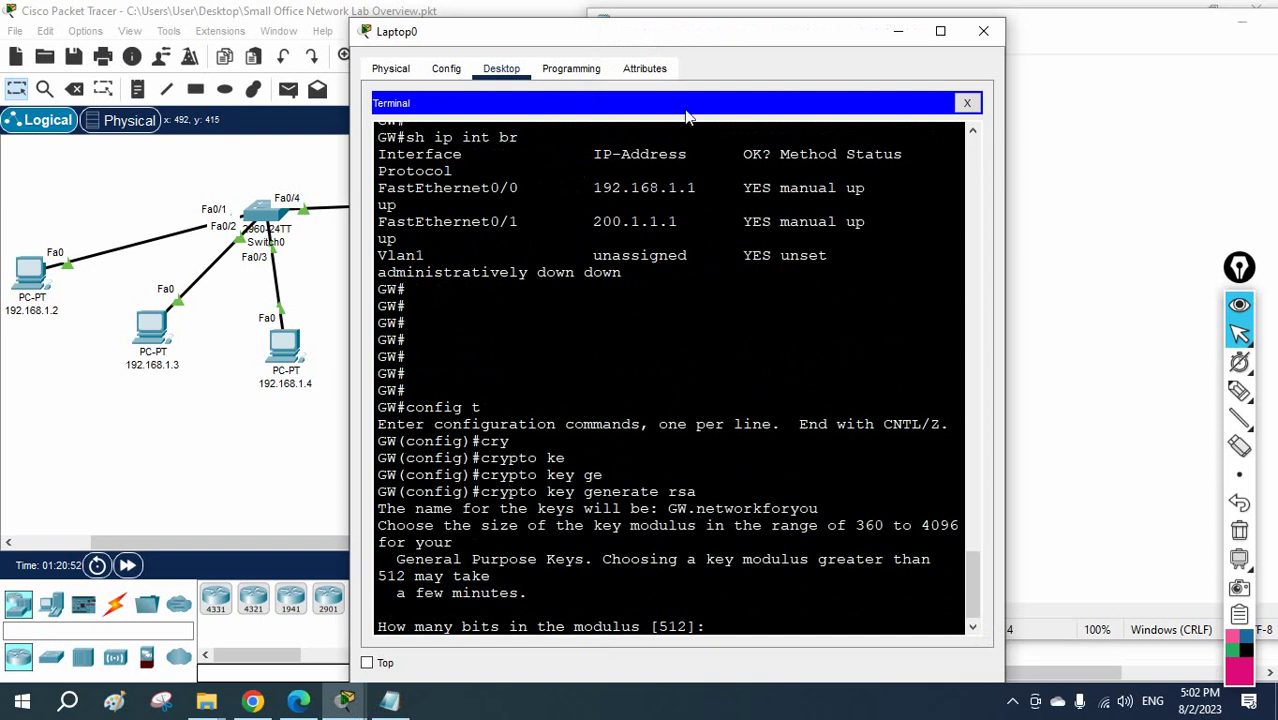
- In the maximized Laptop0 terminal, answer 2048 for the RSA modulus, then enter 'ip ssh version 2'
{"action": "left_click", "coordinate": [940, 31]}
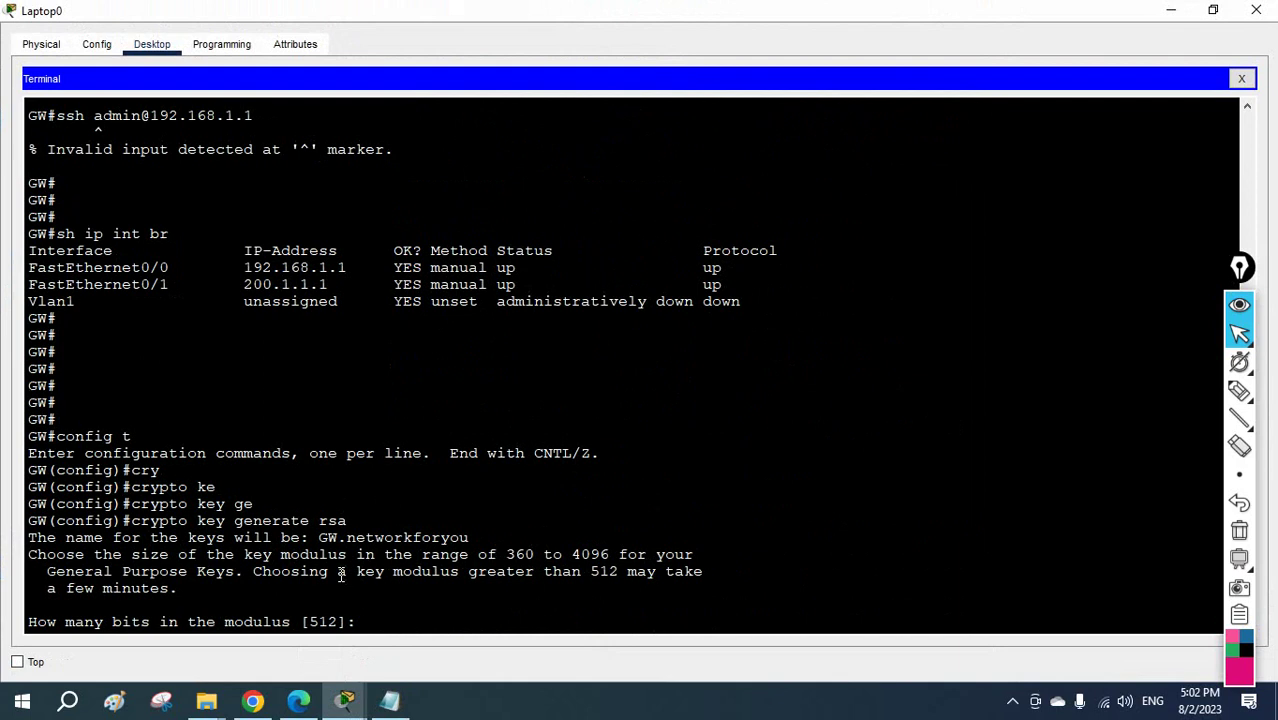
{"action": "type", "text": "20"}
{"action": "type", "text": "48"}
{"action": "key", "text": "Return"}
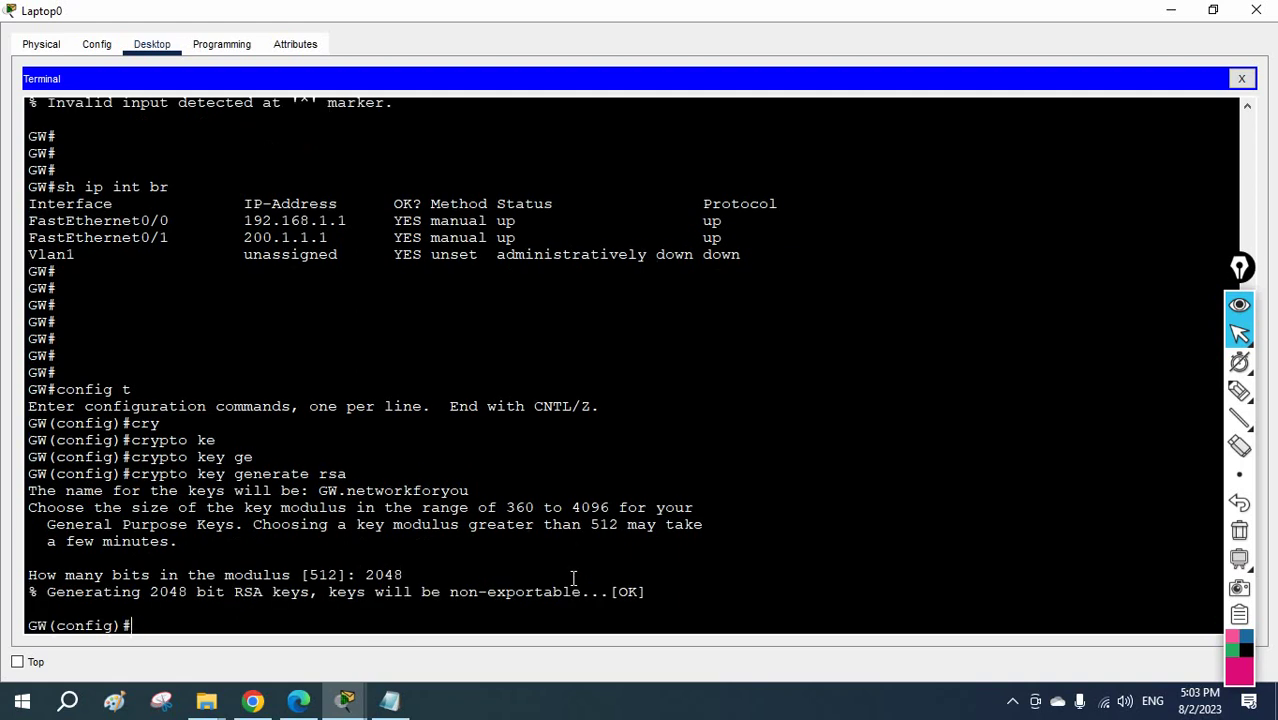
{"action": "type", "text": "ip ssh version "}
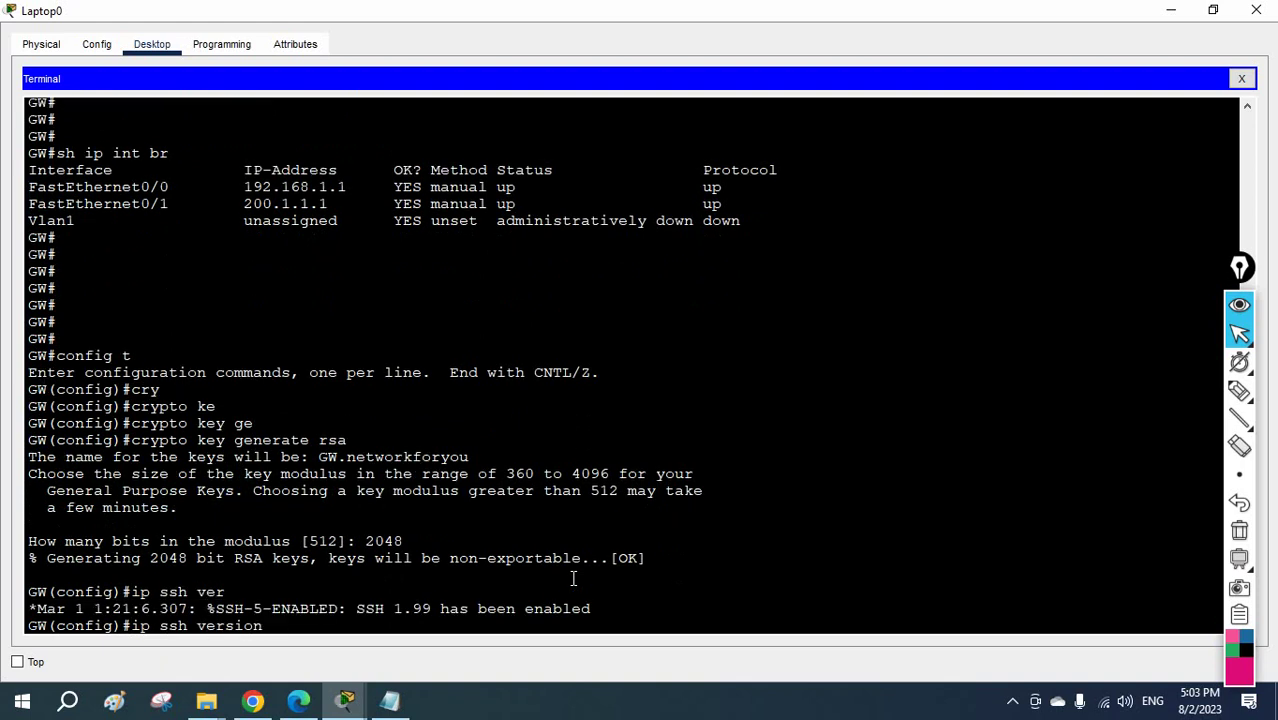
{"action": "type", "text": "2"}
{"action": "key", "text": "Return"}
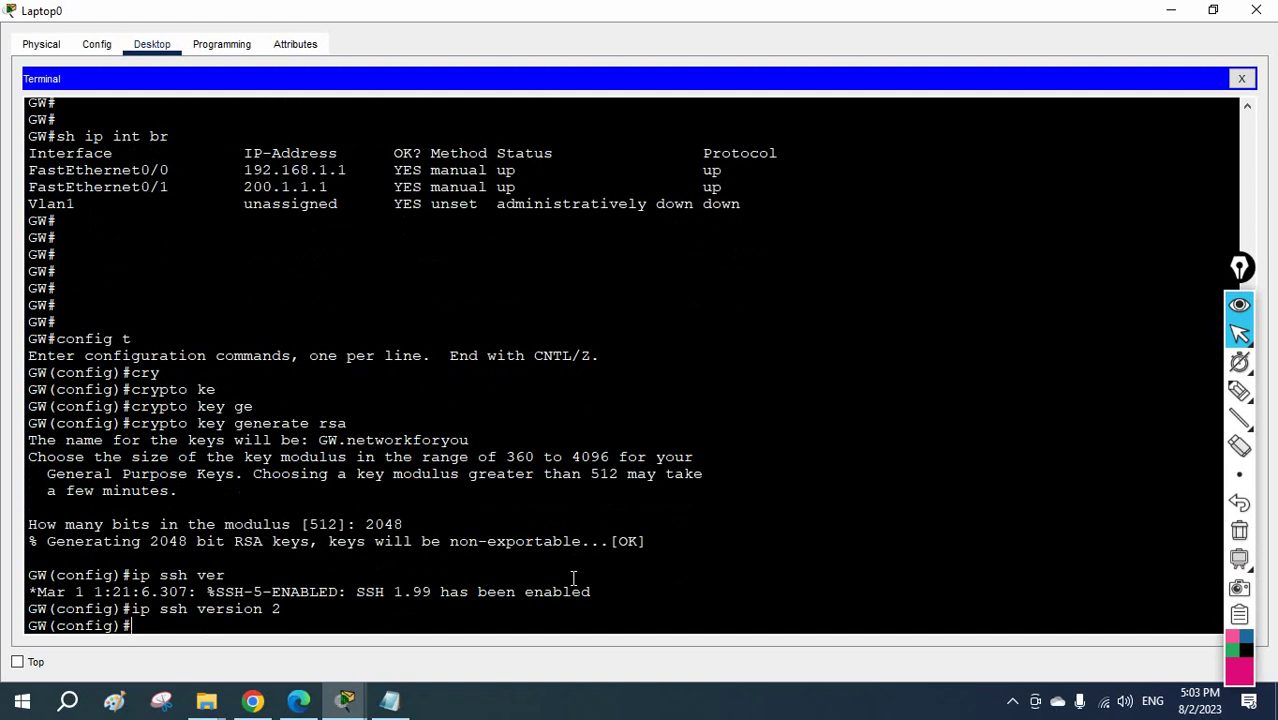
- Enter VTY lines 0 4 and restrict them to 'transport input ssh'
{"action": "type", "text": "line vty 0 4"}
{"action": "key", "text": "Return"}
{"action": "type", "text": "t"}
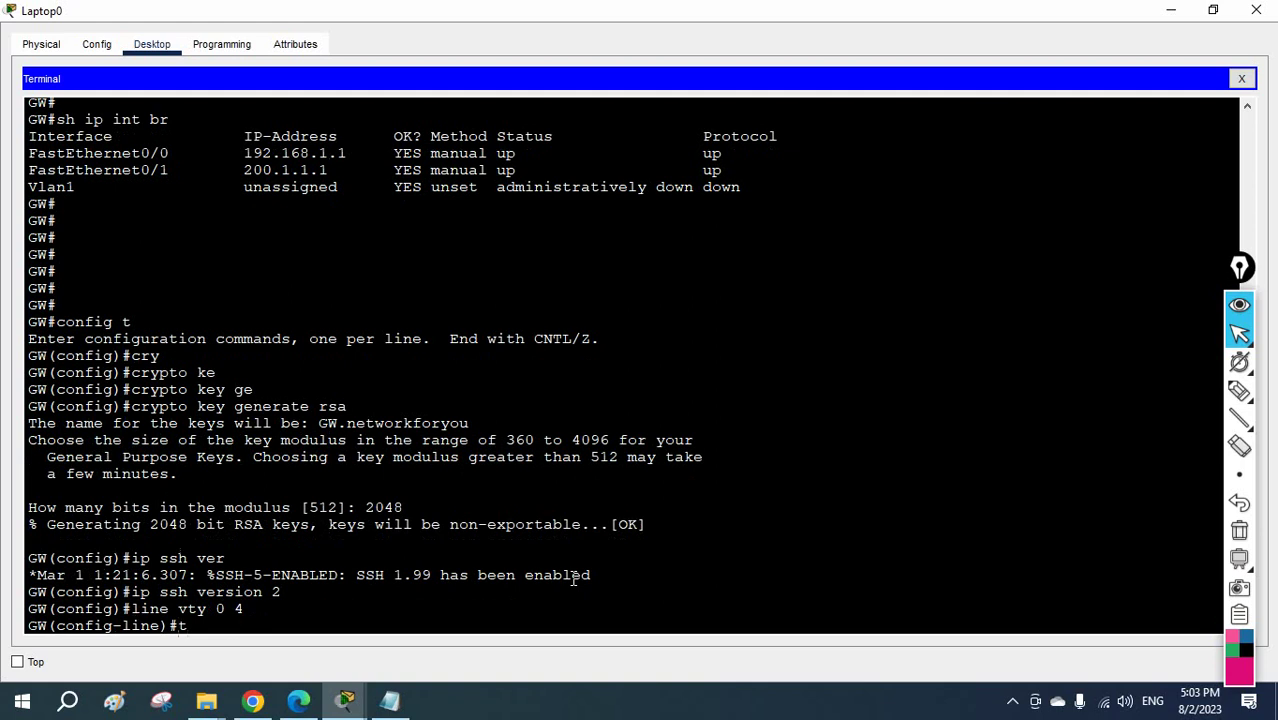
{"action": "type", "text": "r"}
{"action": "key", "text": "Tab"}
{"action": "type", "text": "ip"}
{"action": "key", "text": "Tab"}
{"action": "key", "text": "BackSpace"}
{"action": "type", "text": "n"}
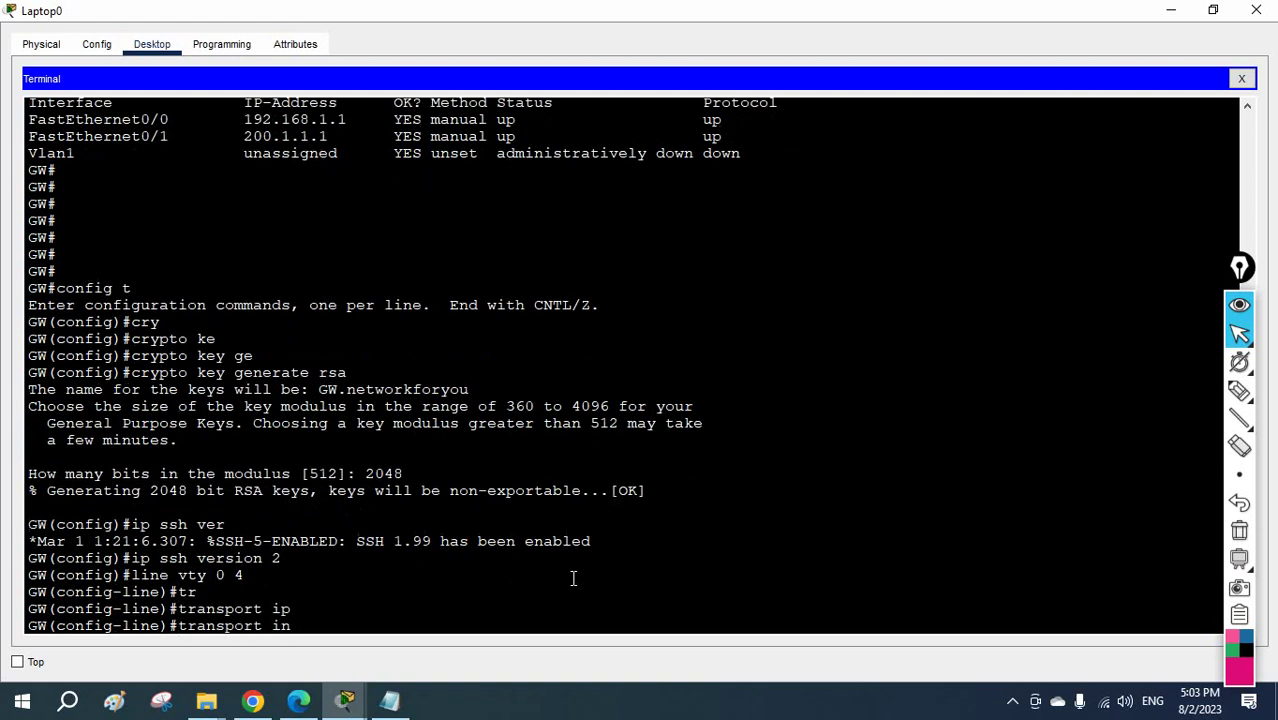
{"action": "key", "text": "Tab"}
{"action": "type", "text": "ssh"}
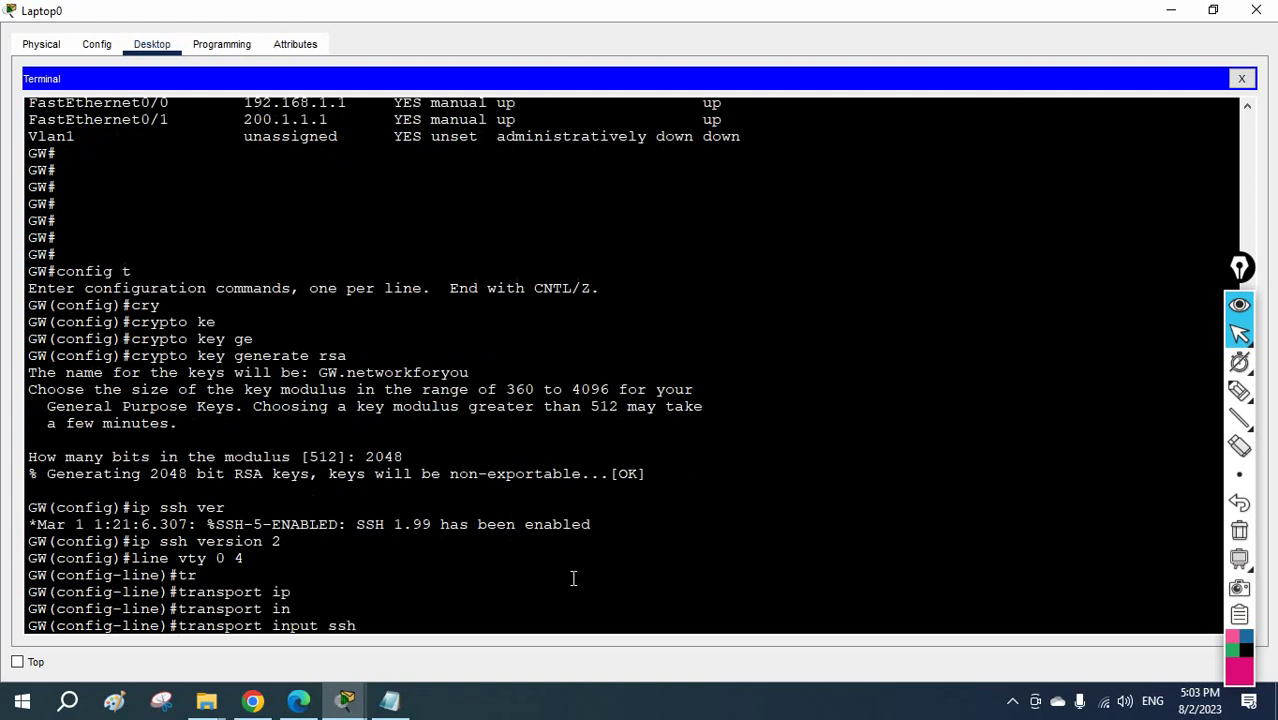
{"action": "key", "text": "Return"}
- Set the VTY lines to authenticate with 'login local'
{"action": "type", "text": "lo"}
{"action": "key", "text": "Tab"}
{"action": "type", "text": "g"}
{"action": "key", "text": "Tab"}
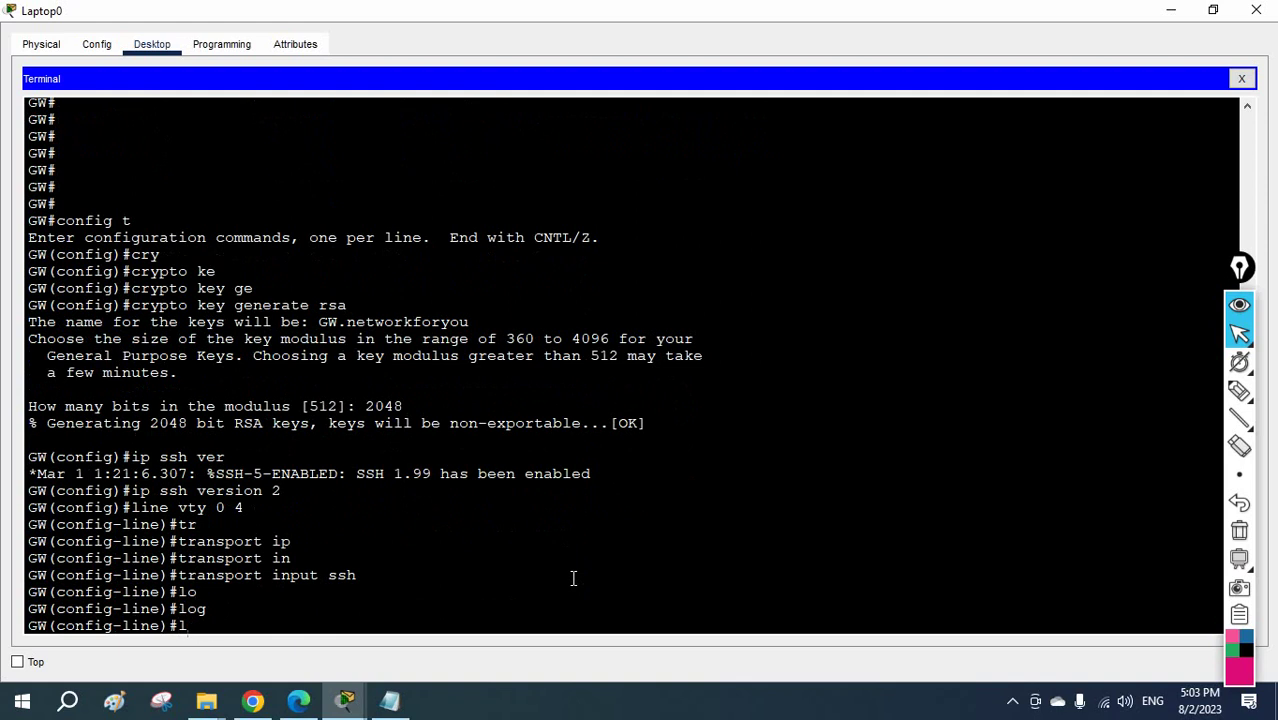
{"action": "key", "text": "BackSpace"}
{"action": "type", "text": "ogin loc"}
{"action": "key", "text": "Tab"}
{"action": "key", "text": "Return"}
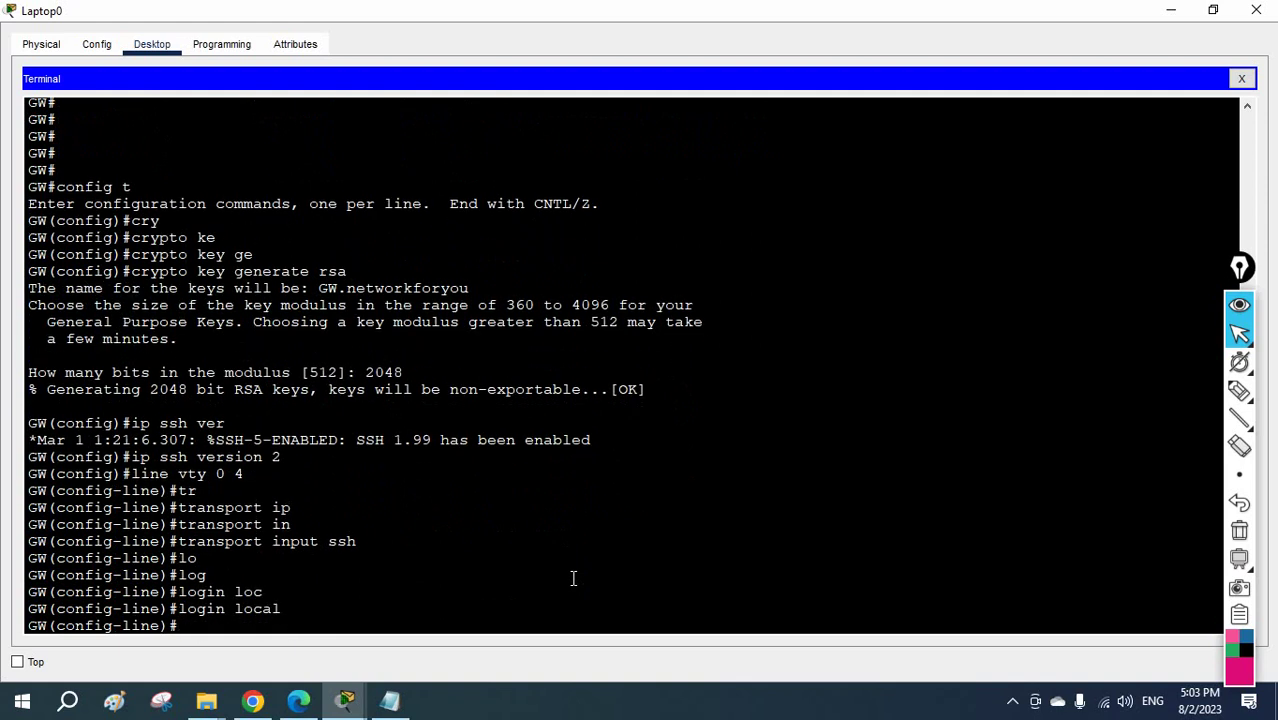
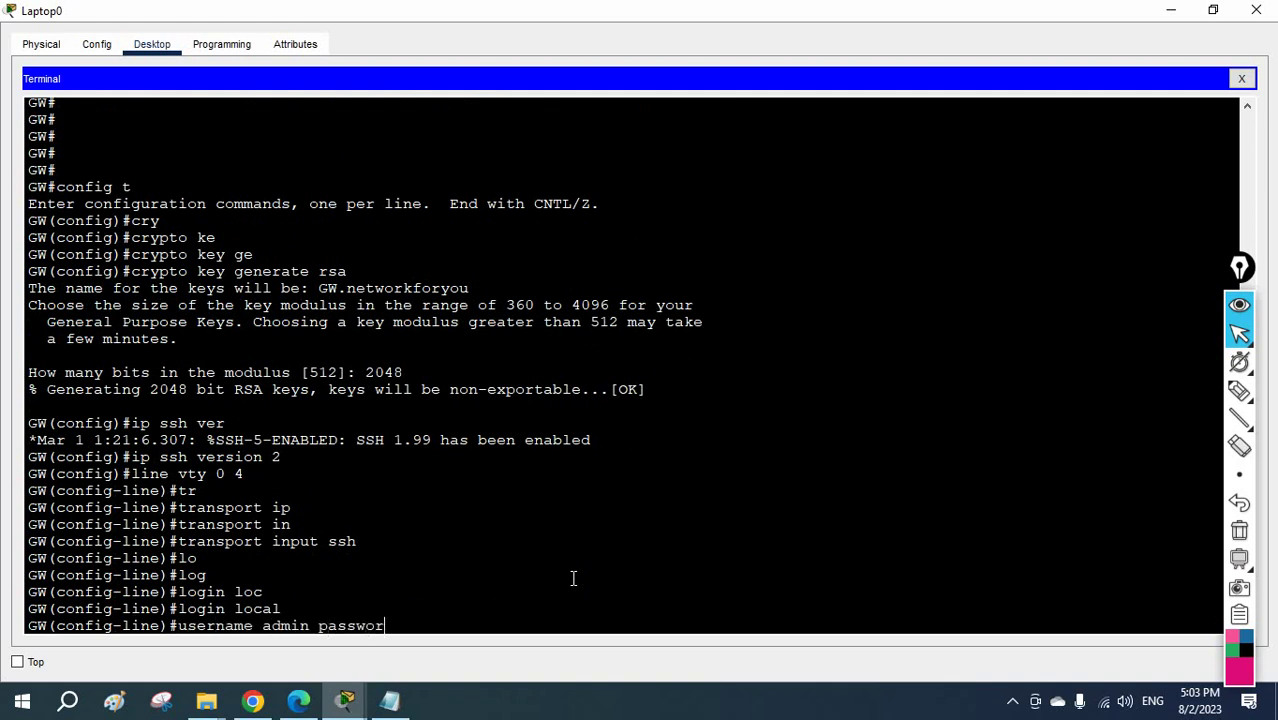
- Create local user admin with its password, exit configuration mode and save with wr
{"action": "key", "text": "Return"}
{"action": "key", "text": "Return"}
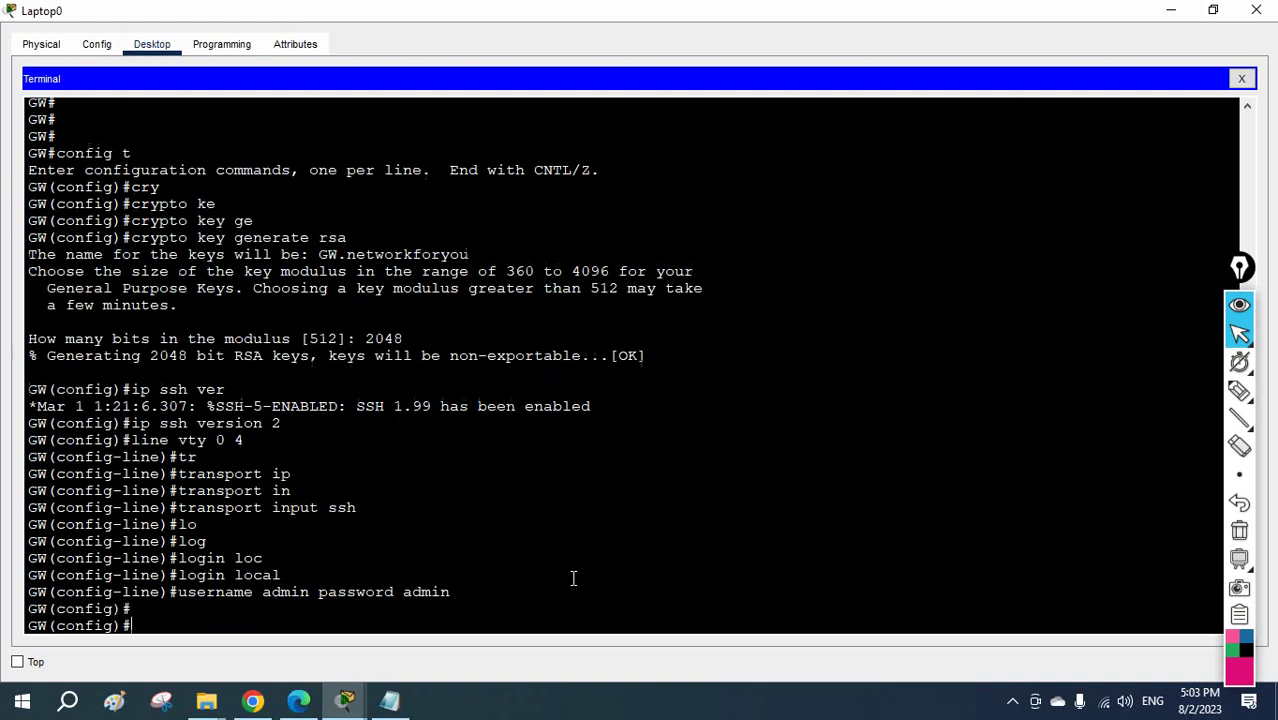
{"action": "key", "text": "Return"}
{"action": "key", "text": "ctrl+z"}
{"action": "key", "text": "Return"}
{"action": "key", "text": "Return"}
{"action": "key", "text": "Return"}
{"action": "key", "text": "Return"}
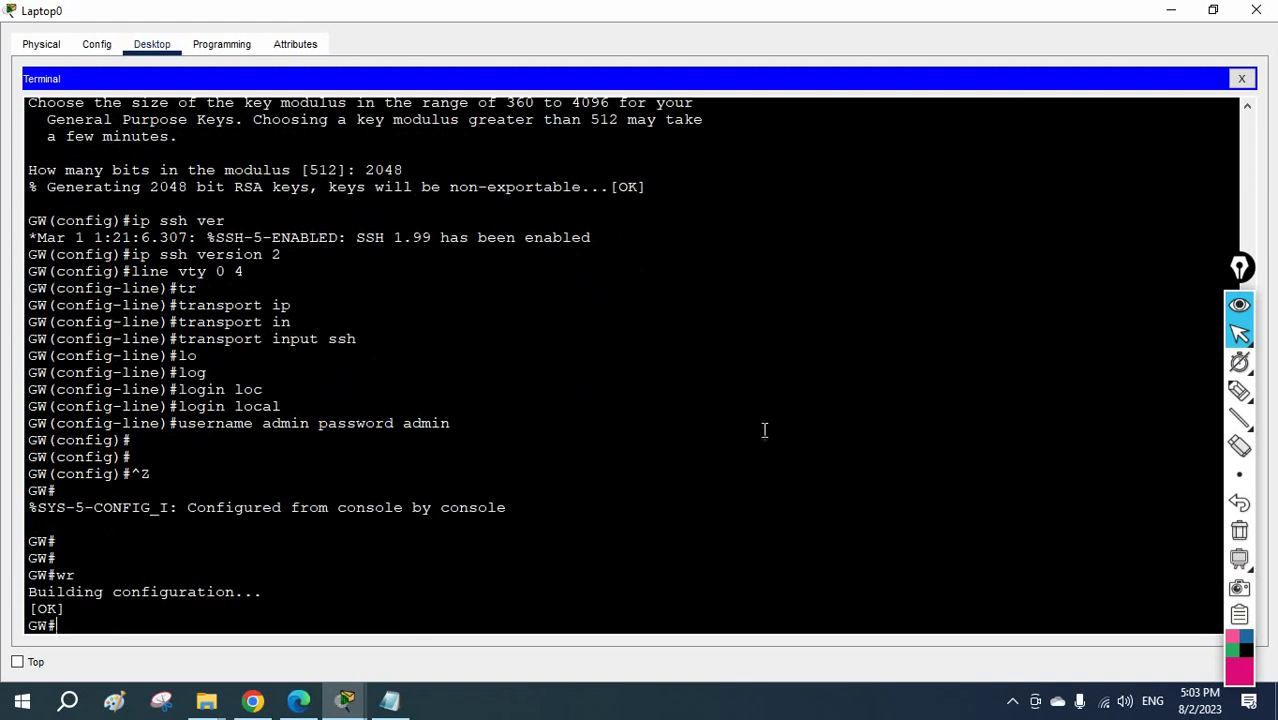
{"action": "left_click", "coordinate": [1171, 10]}
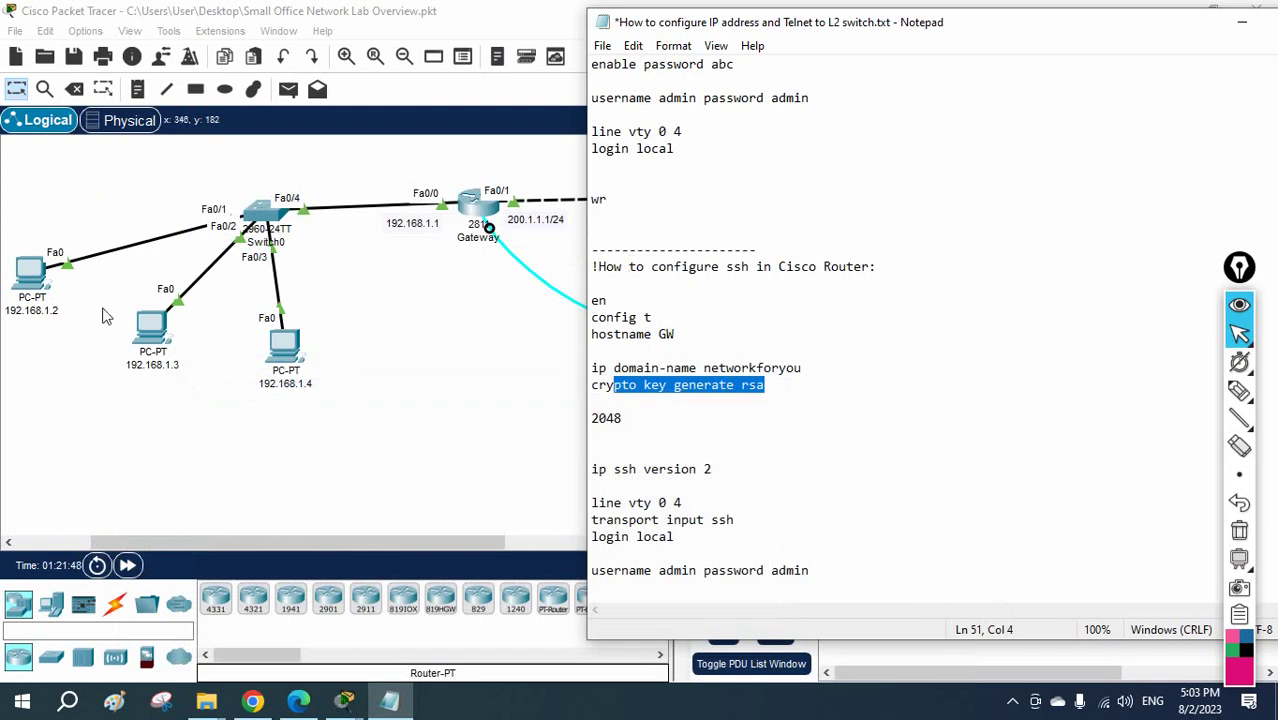
- From PC 192.168.1.2's Telnet/SSH client, connect over SSH to 192.168.1.1 as user admin
{"action": "left_click", "coordinate": [32, 275]}
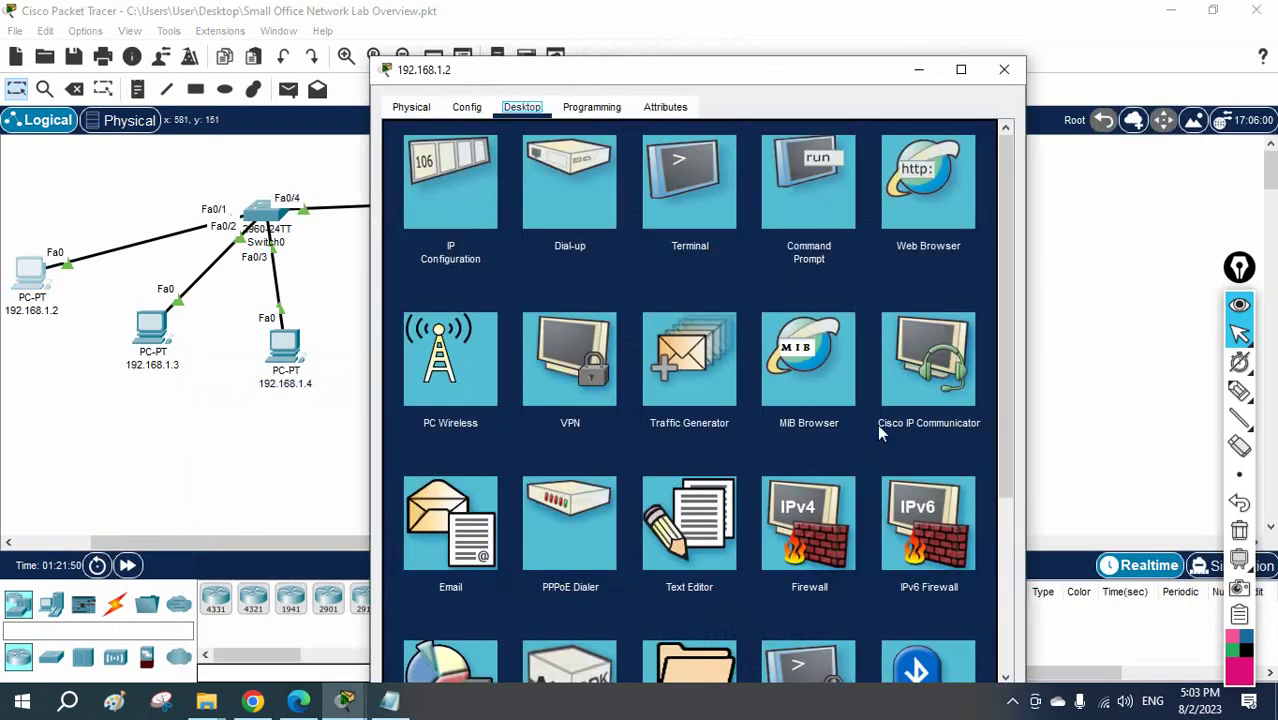
{"action": "scroll", "coordinate": [877, 424], "scroll_direction": "down", "scroll_amount": 3}
{"action": "left_click", "coordinate": [804, 545]}
{"action": "left_click", "coordinate": [622, 216]}
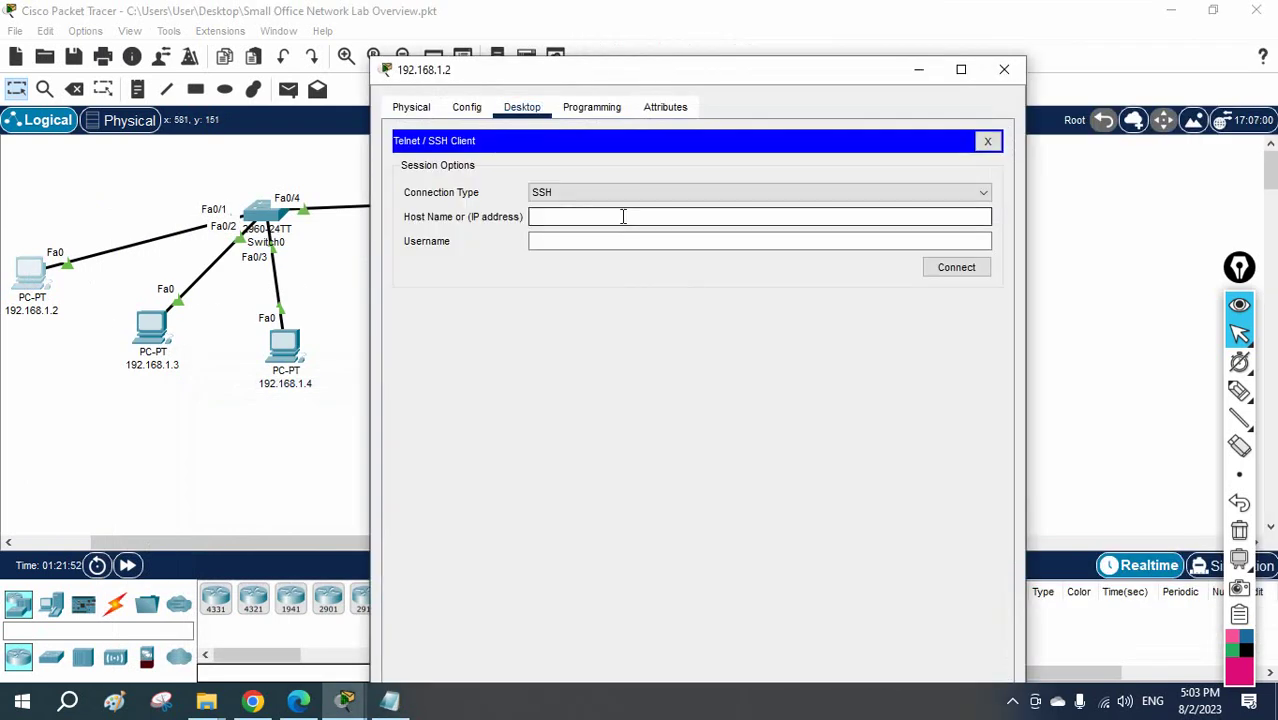
{"action": "type", "text": "192.168.1.1"}
{"action": "key", "text": "Tab"}
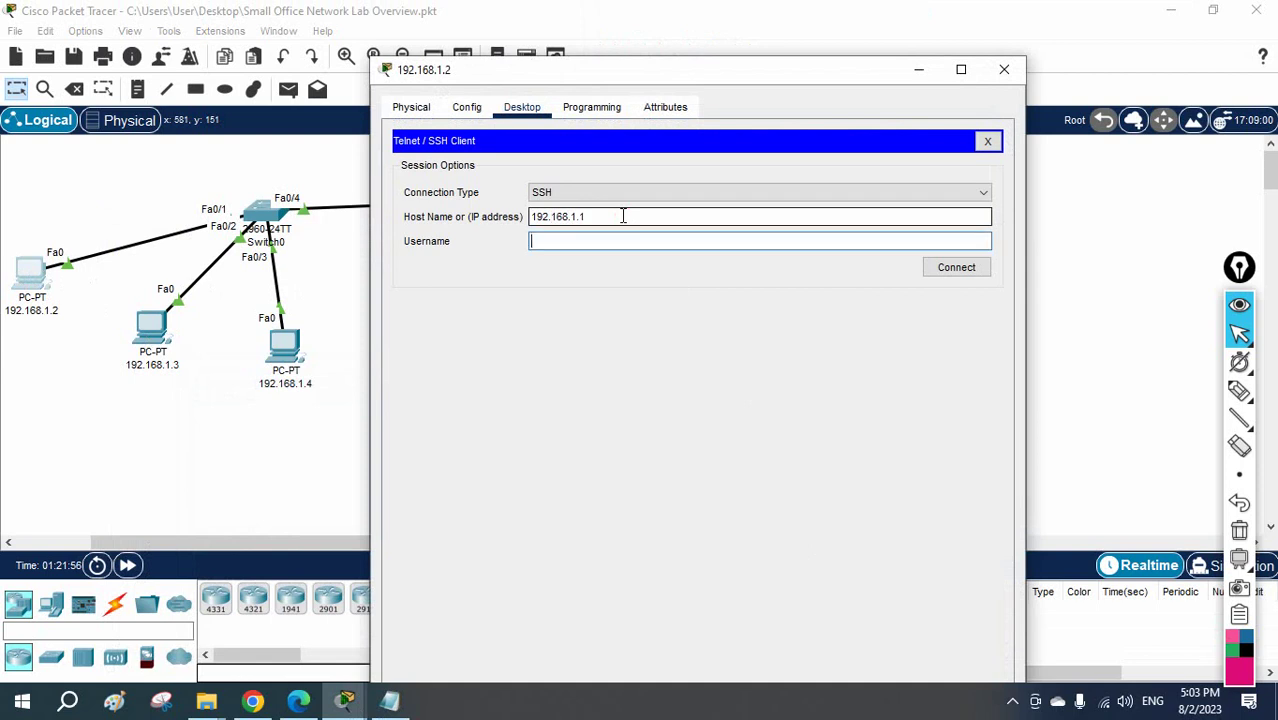
{"action": "type", "text": "admin"}
{"action": "left_click", "coordinate": [945, 266]}
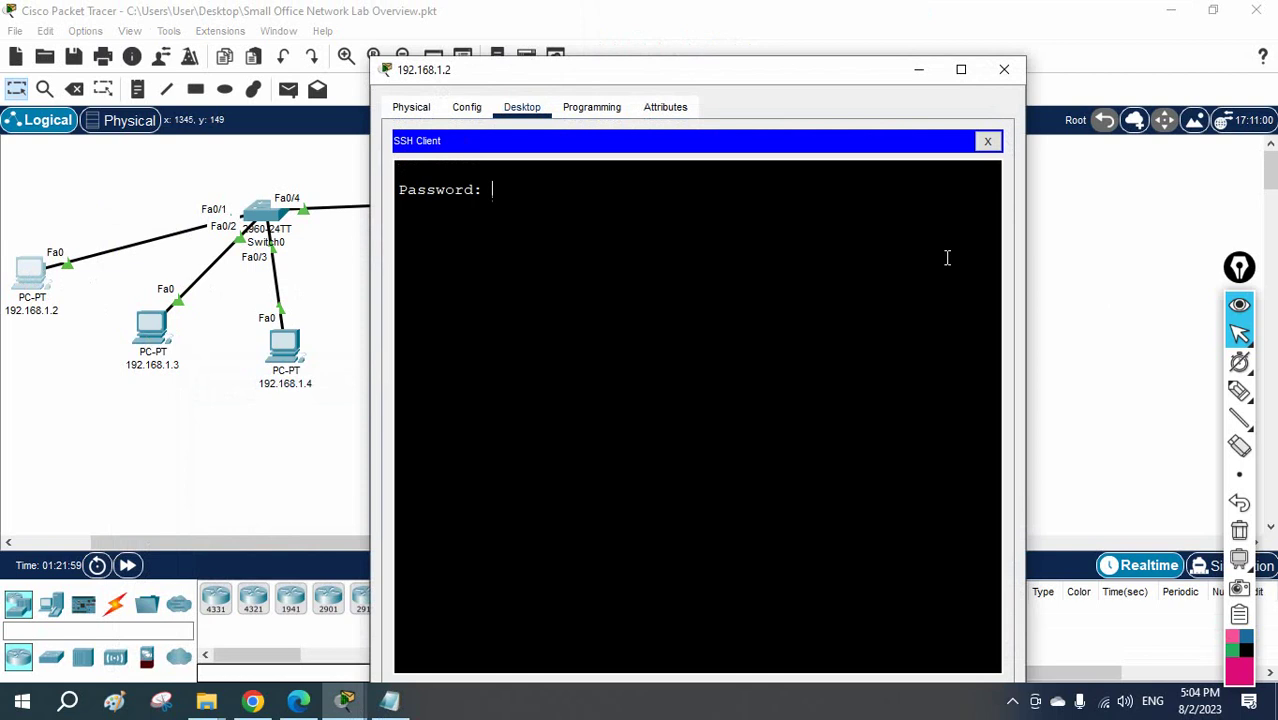
- Log in, reach privileged mode with en, and run 'sh ip int br' on GW
{"action": "left_click_drag", "start_coordinate": [548, 72], "coordinate": [622, 65]}
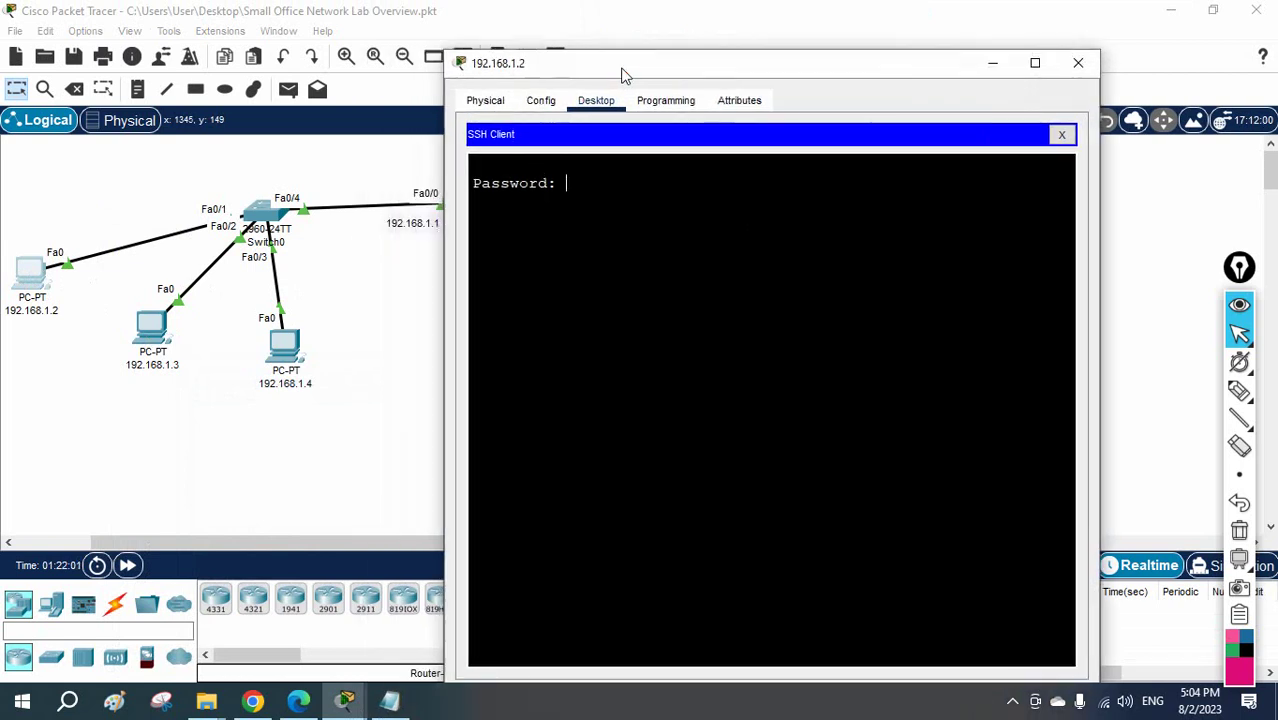
{"action": "key", "text": "Return"}
{"action": "key", "text": "Return"}
{"action": "key", "text": "Return"}
{"action": "type", "text": "en"}
{"action": "key", "text": "Return"}
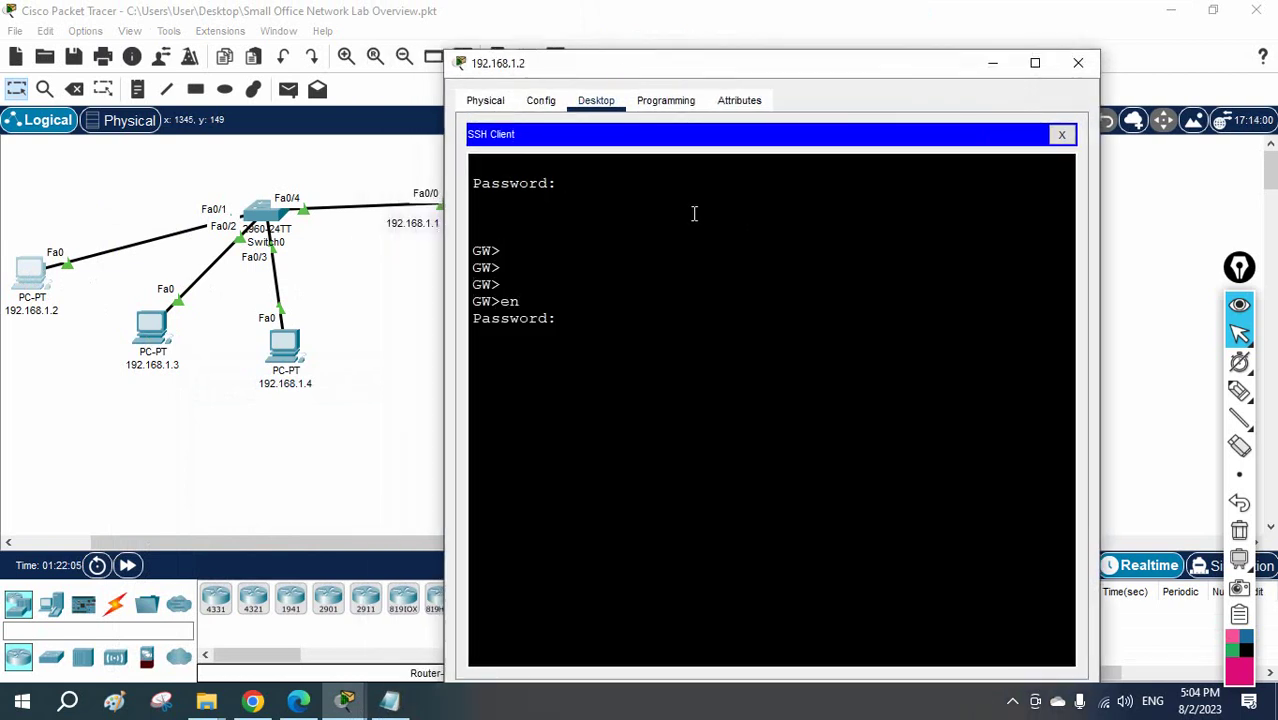
{"action": "key", "text": "Return"}
{"action": "key", "text": "Return"}
{"action": "key", "text": "Return"}
{"action": "key", "text": "Return"}
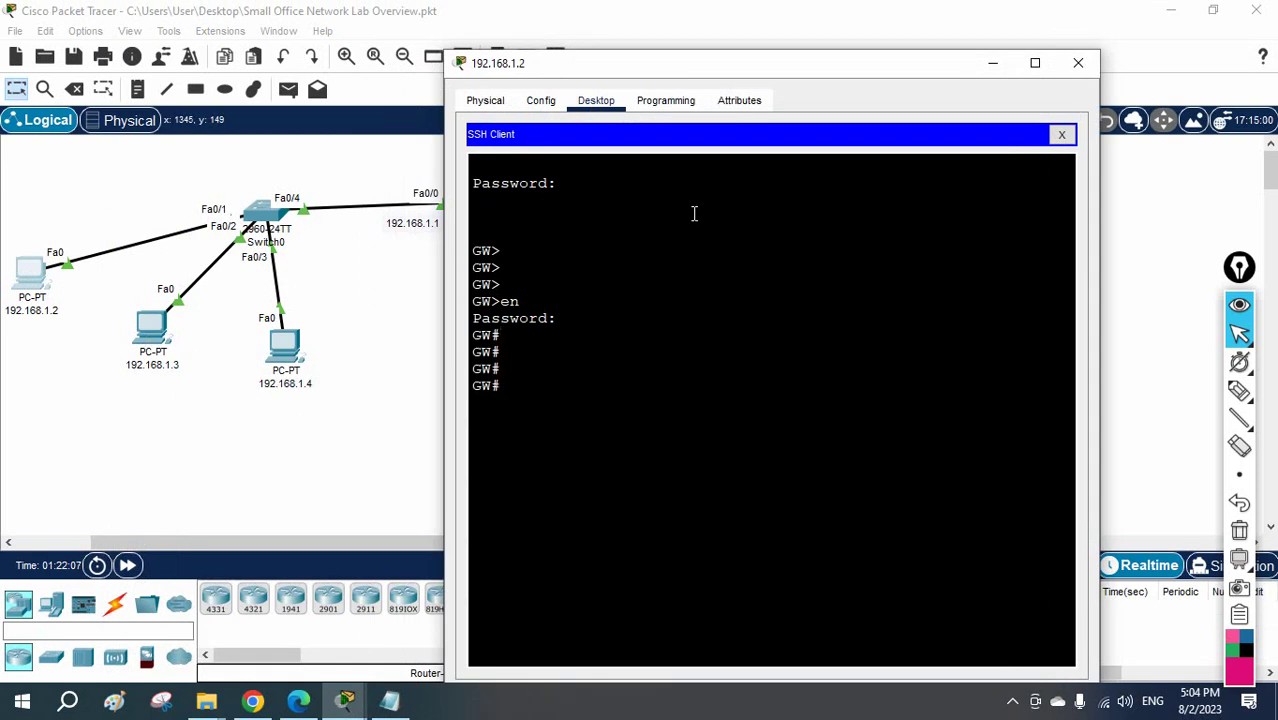
{"action": "type", "text": "sh ip int br"}
{"action": "key", "text": "Return"}
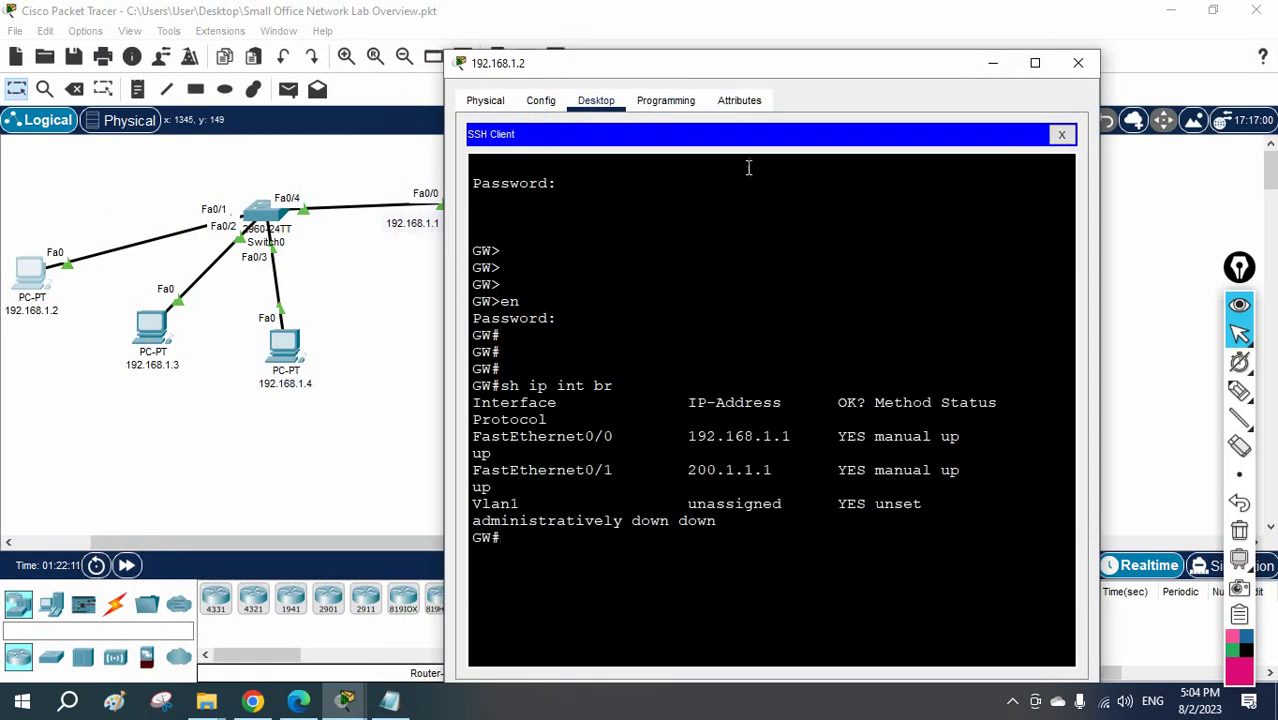
{"action": "left_click", "coordinate": [1060, 136]}
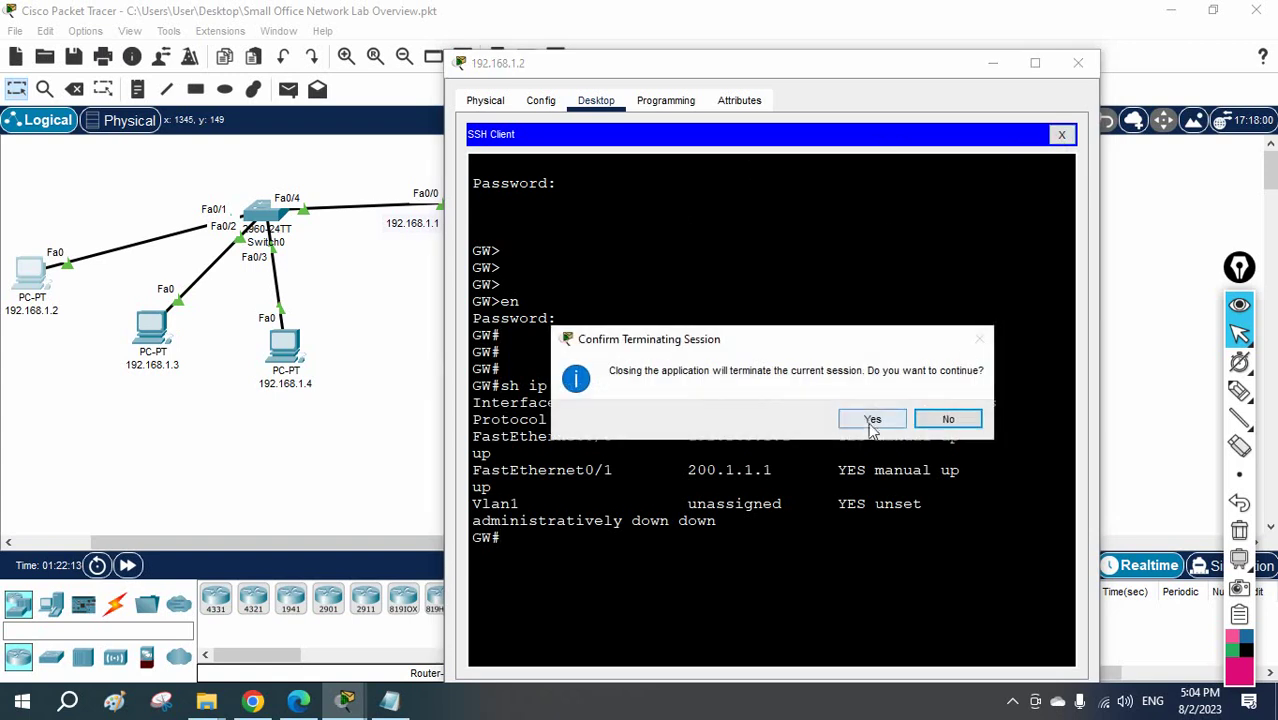
- End the SSH client session and log in from Command Prompt with 'ssh -l admin 192.168.1.1', reaching enable mode
{"action": "left_click", "coordinate": [869, 424]}
{"action": "left_click", "coordinate": [891, 222]}
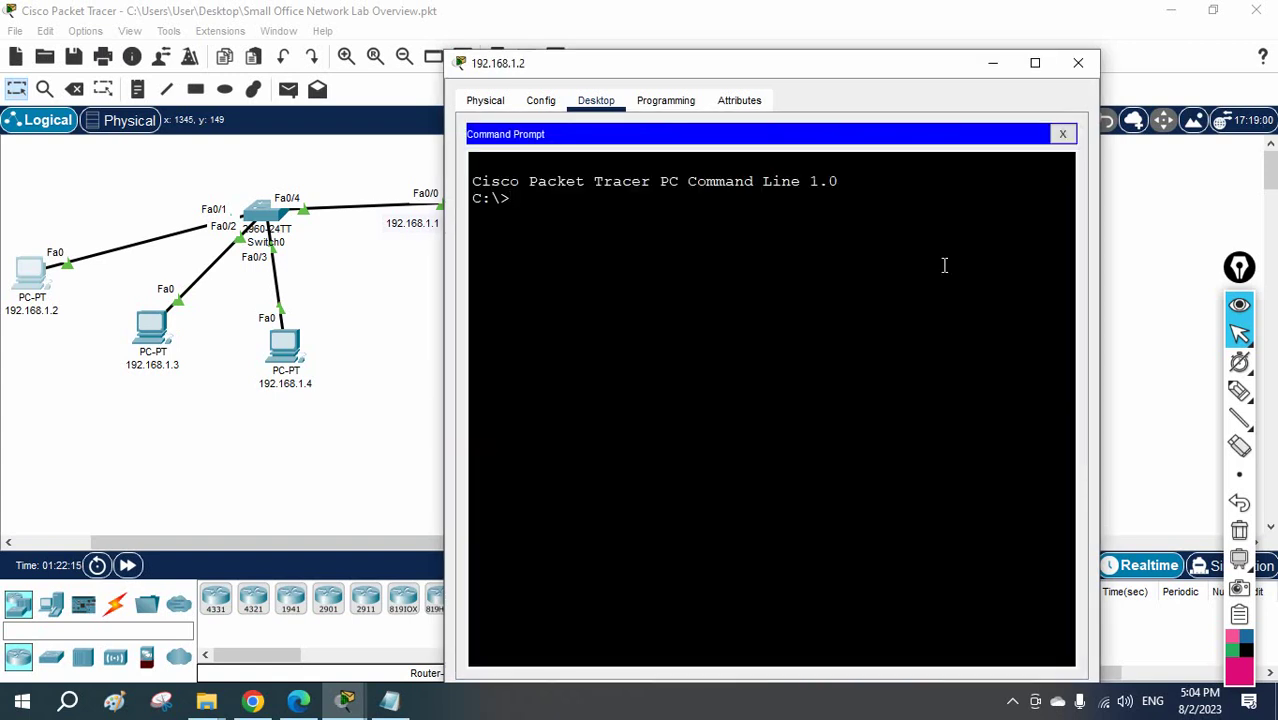
{"action": "type", "text": "ssh -l admin 192.16"}
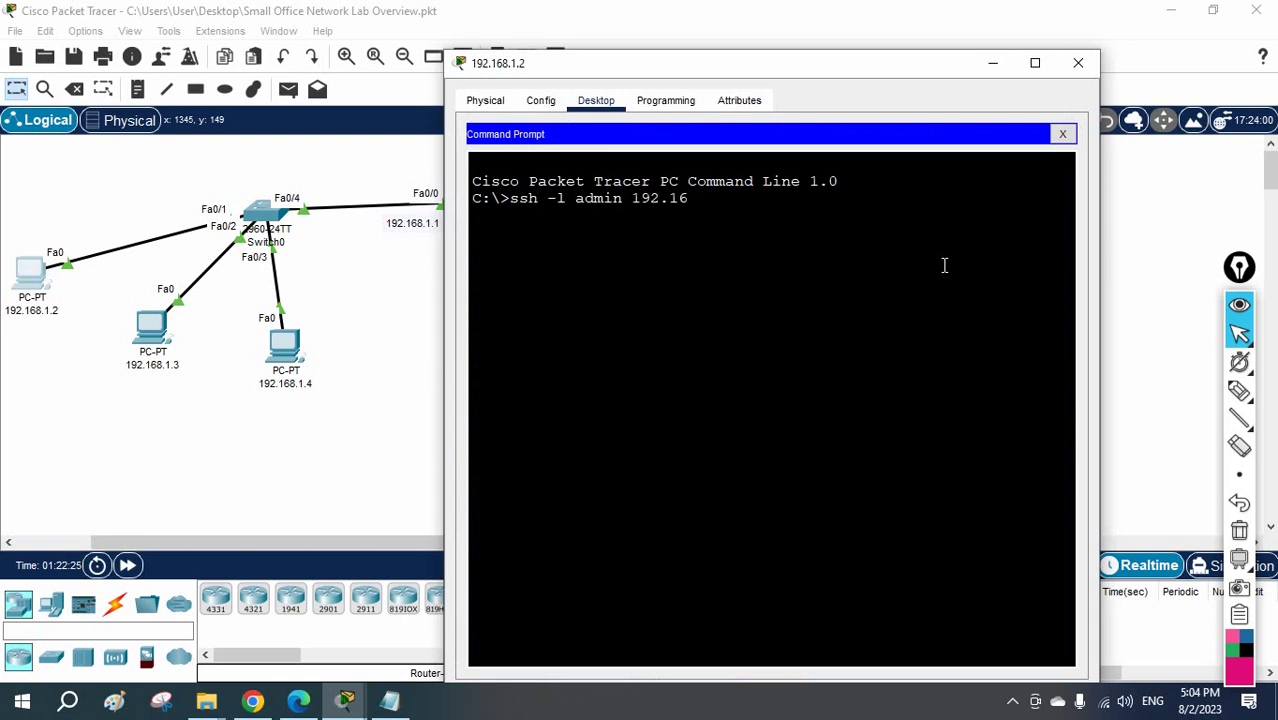
{"action": "type", "text": "8.1.1"}
{"action": "key", "text": "Return"}
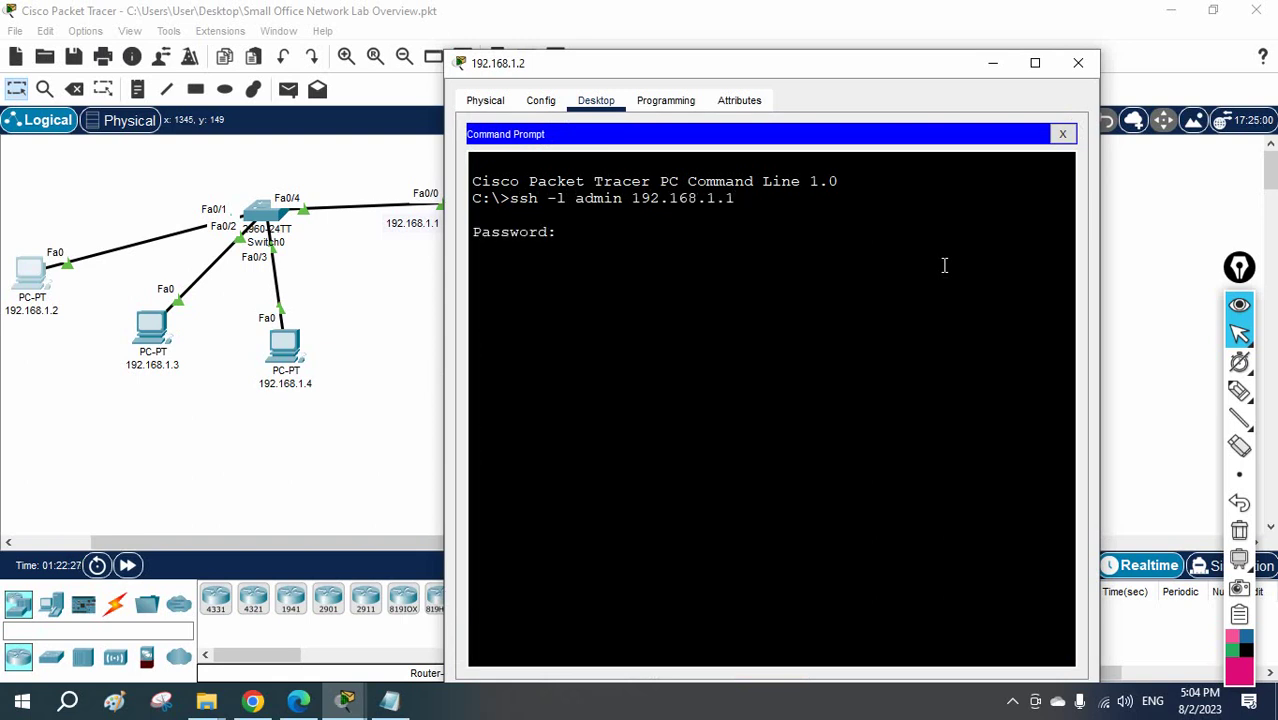
{"action": "key", "text": "Return"}
{"action": "key", "text": "Return"}
{"action": "key", "text": "Return"}
{"action": "type", "text": "en"}
{"action": "key", "text": "Return"}
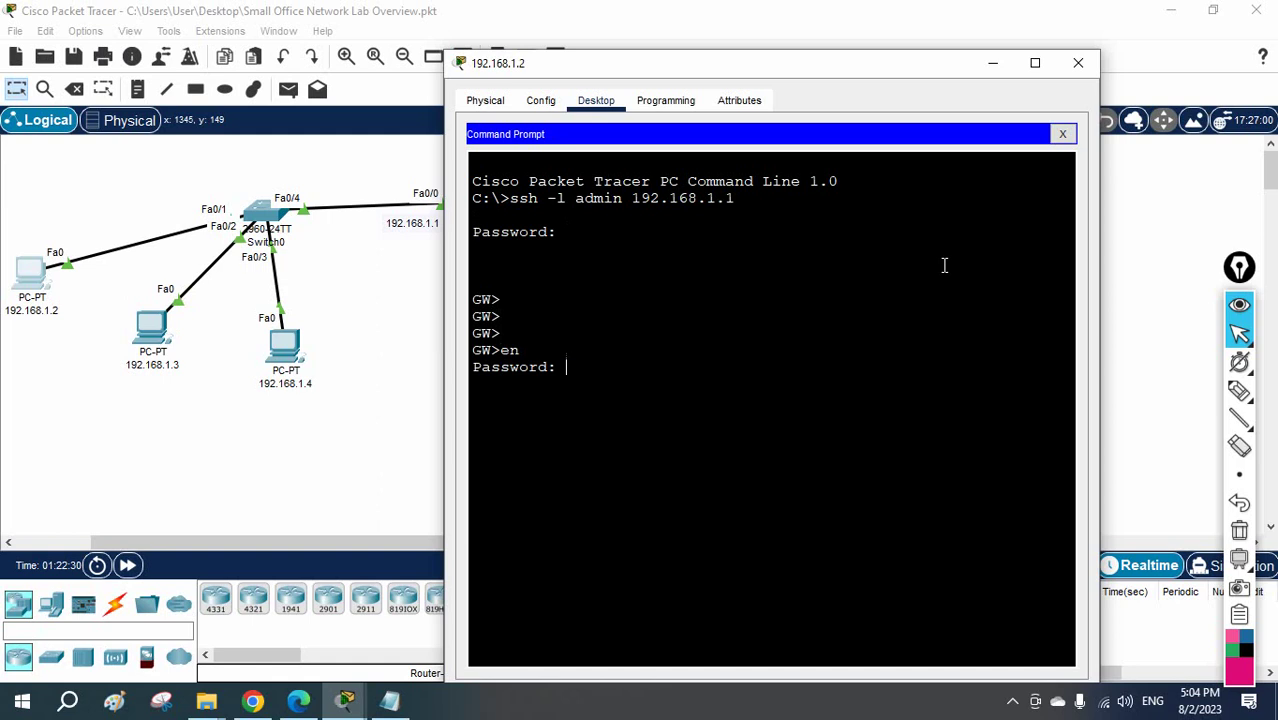
{"action": "key", "text": "Return"}
{"action": "key", "text": "Return"}
{"action": "key", "text": "Return"}
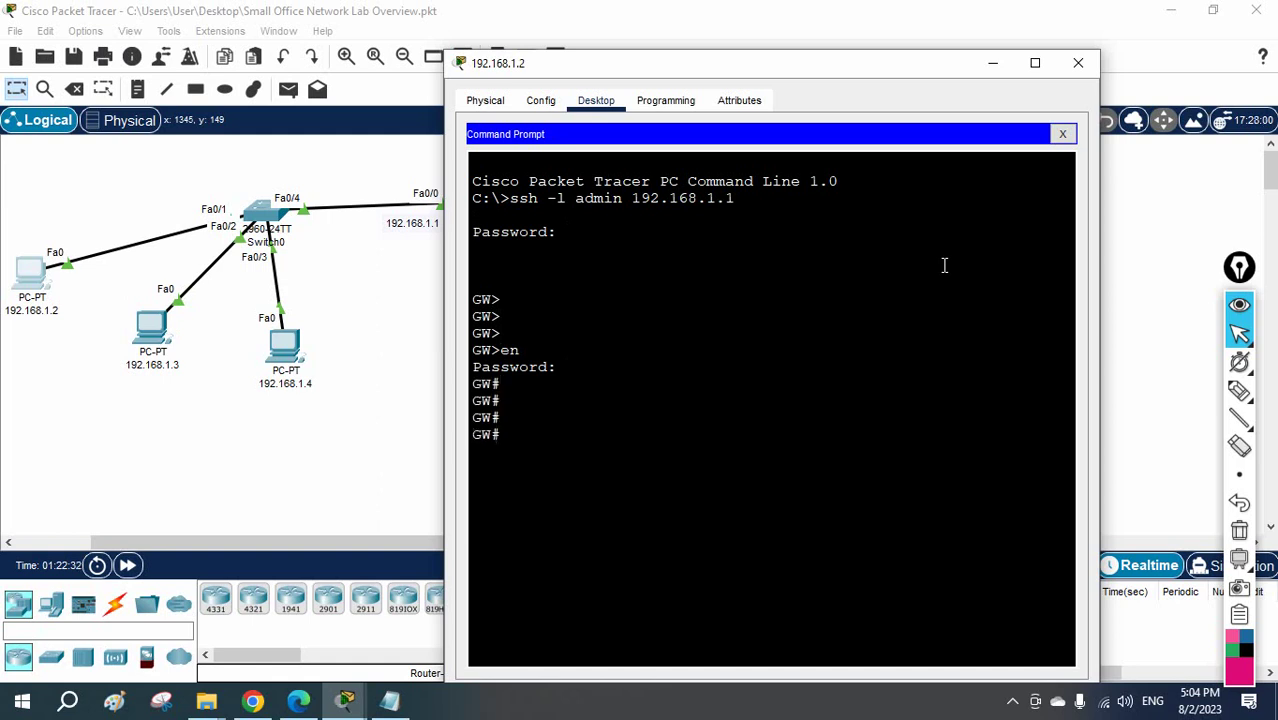
- Run 'sh run' on GW and page through the whole running configuration
{"action": "type", "text": "sh run"}
{"action": "key", "text": "Return"}
{"action": "key", "text": "Return"}
{"action": "key", "text": "Return"}
{"action": "key", "text": "Return"}
{"action": "key", "text": "Return"}
{"action": "key", "text": "Return"}
{"action": "key", "text": "Return"}
{"action": "key", "text": "Return"}
{"action": "key", "text": "Return"}
{"action": "key", "text": "Return"}
{"action": "key", "text": "Return"}
{"action": "key", "text": "Return"}
{"action": "key", "text": "Return"}
{"action": "key", "text": "Return"}
{"action": "key", "text": "Return"}
{"action": "key", "text": "Return"}
{"action": "key", "text": "Return"}
{"action": "key", "text": "Return"}
{"action": "key", "text": "Return"}
{"action": "key", "text": "Return"}
{"action": "key", "text": "Return"}
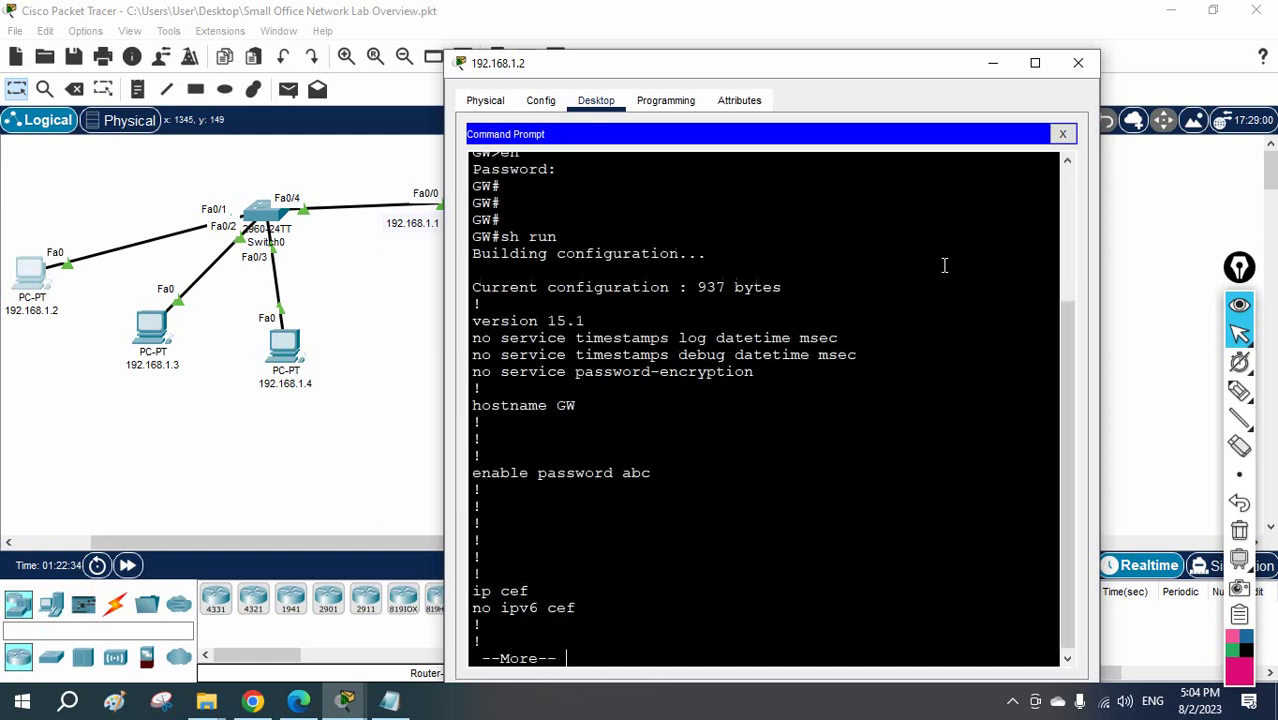
{"action": "key", "text": "Return"}
{"action": "key", "text": "Return"}
{"action": "key", "text": "Return"}
{"action": "key", "text": "Return"}
{"action": "key", "text": "Return"}
{"action": "key", "text": "Return"}
{"action": "key", "text": "Return"}
{"action": "key", "text": "Return"}
{"action": "key", "text": "Return"}
{"action": "key", "text": "Return"}
{"action": "key", "text": "Return"}
{"action": "key", "text": "Return"}
{"action": "key", "text": "Return"}
{"action": "key", "text": "Return"}
{"action": "key", "text": "Return"}
{"action": "key", "text": "Return"}
{"action": "key", "text": "Return"}
{"action": "key", "text": "Return"}
{"action": "key", "text": "Return"}
{"action": "key", "text": "Return"}
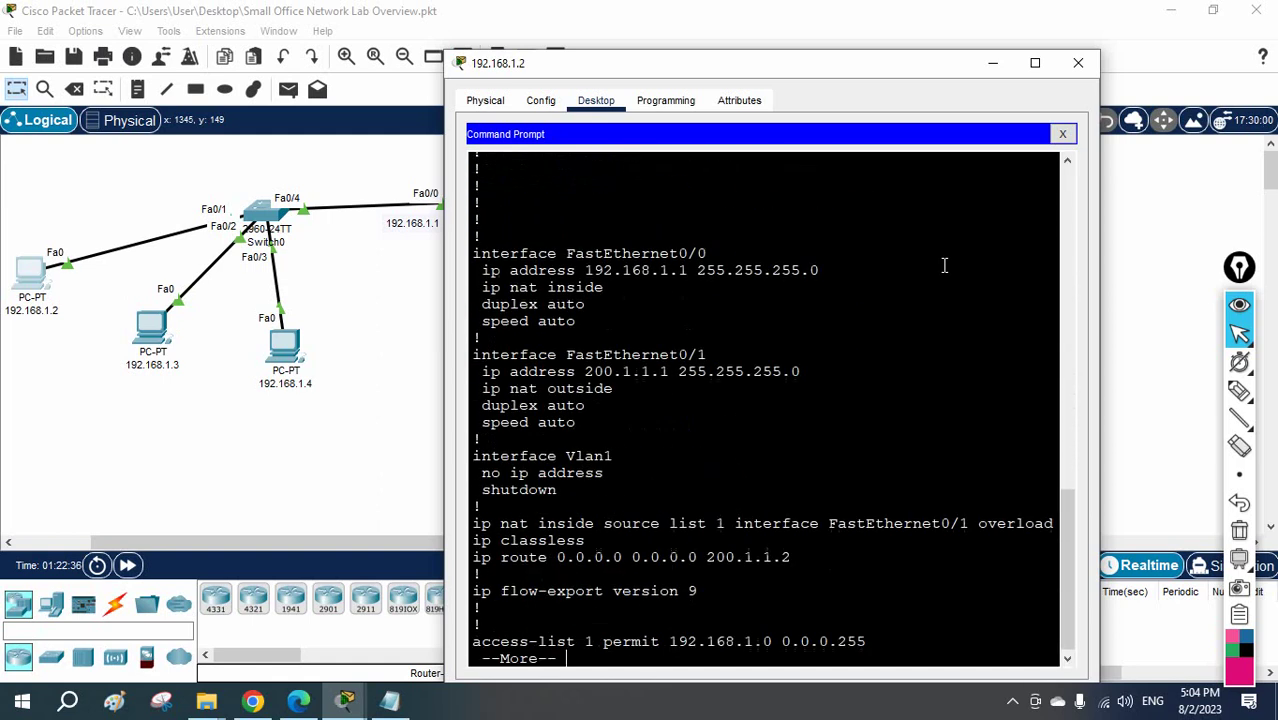
{"action": "key", "text": "Return"}
{"action": "key", "text": "Return"}
{"action": "key", "text": "Return"}
{"action": "key", "text": "Return"}
{"action": "key", "text": "Return"}
{"action": "key", "text": "Return"}
{"action": "key", "text": "Return"}
{"action": "key", "text": "Return"}
{"action": "key", "text": "Return"}
{"action": "key", "text": "Return"}
{"action": "key", "text": "Return"}
{"action": "key", "text": "Return"}
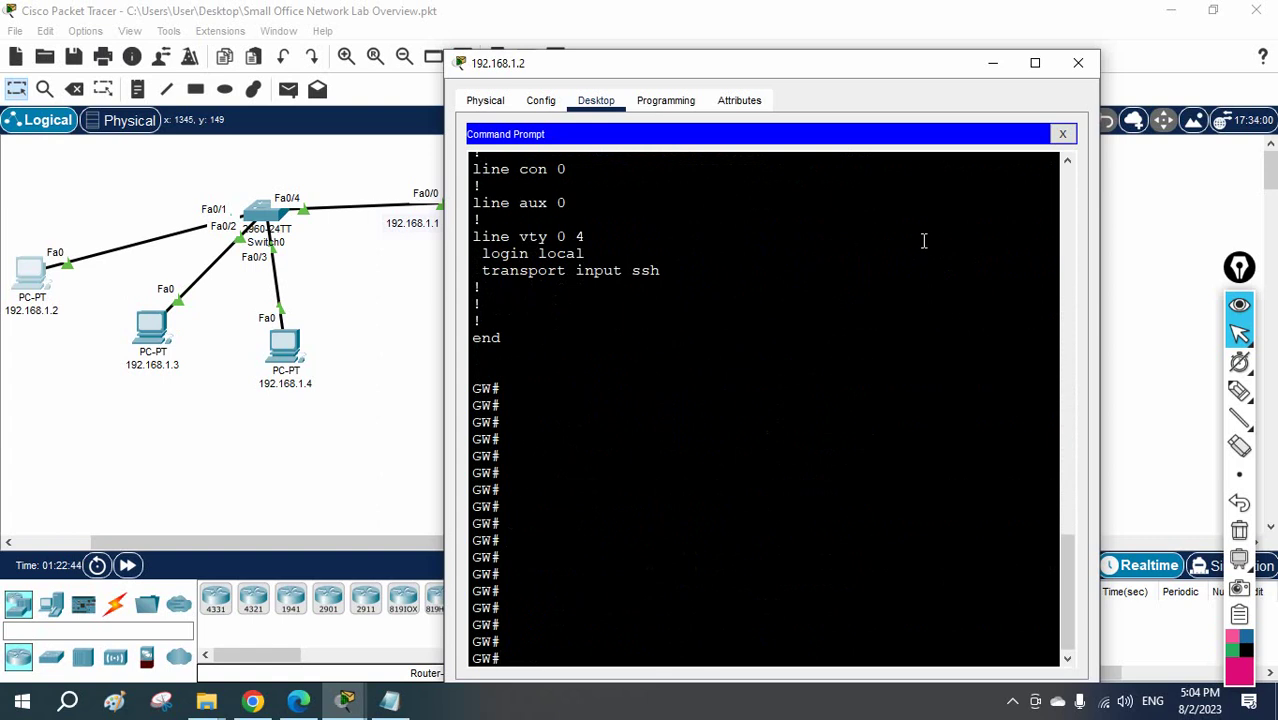
- In the Notepad SSH notes, review the crypto key, en, config t and hostname GW lines
{"action": "left_click", "coordinate": [390, 702]}
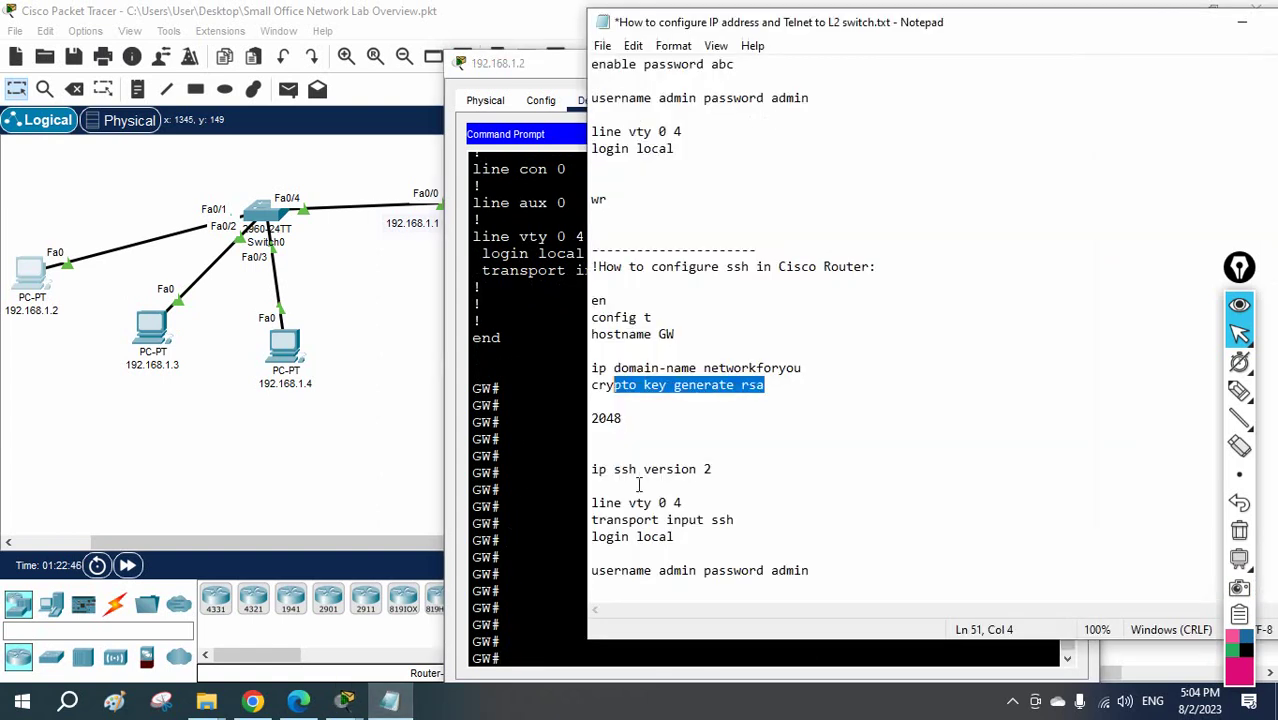
{"action": "scroll", "coordinate": [780, 307], "scroll_direction": "down", "scroll_amount": 3}
{"action": "left_click", "coordinate": [780, 307]}
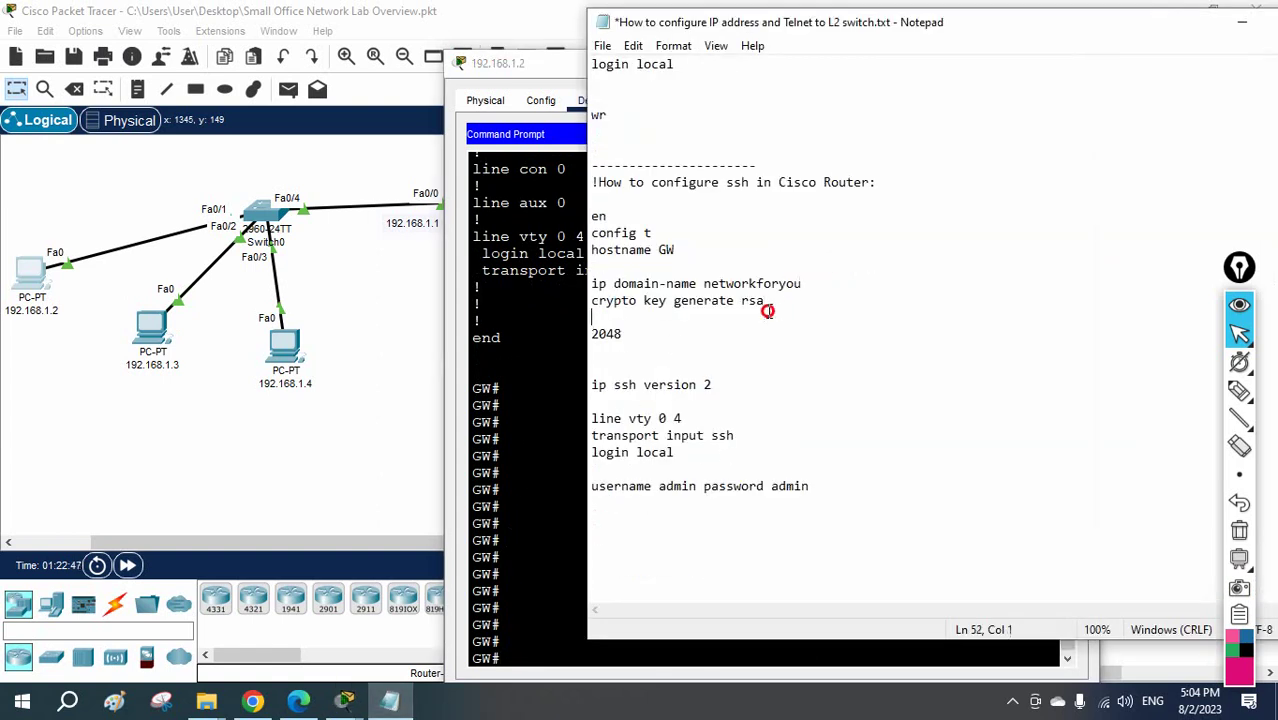
{"action": "left_click_drag", "start_coordinate": [765, 307], "coordinate": [588, 306]}
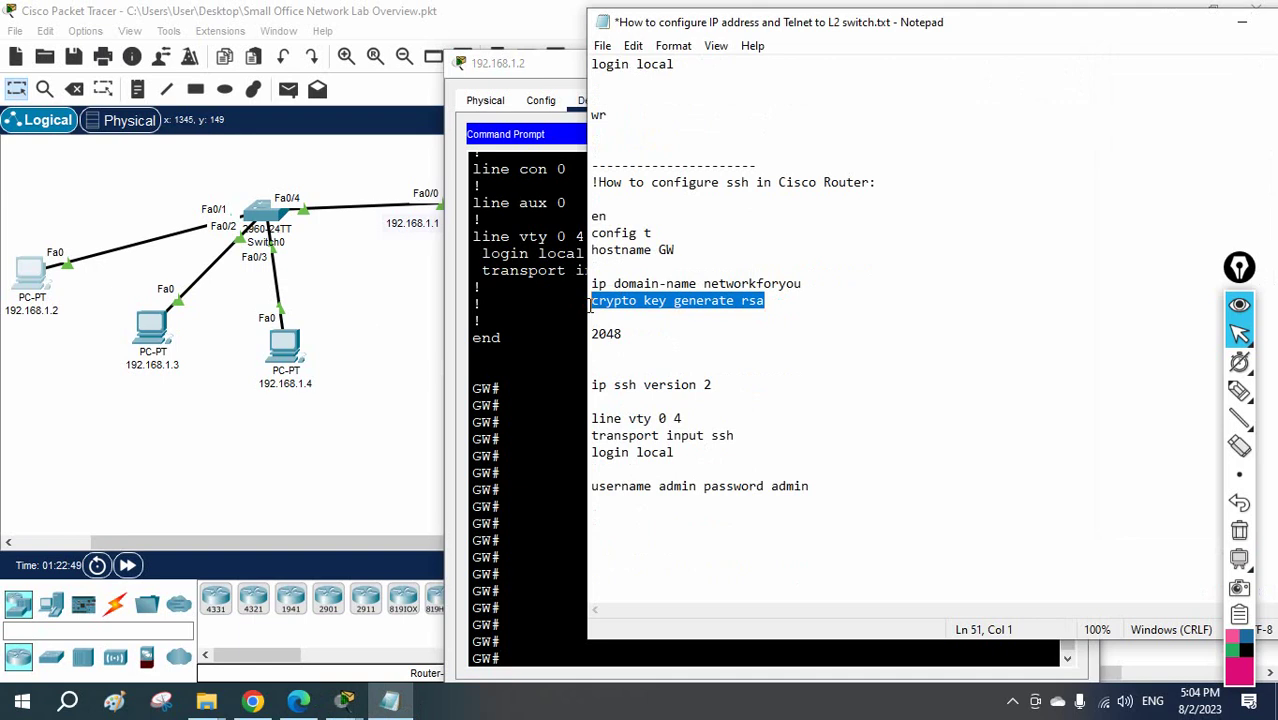
{"action": "left_click", "coordinate": [989, 362]}
{"action": "left_click", "coordinate": [593, 216]}
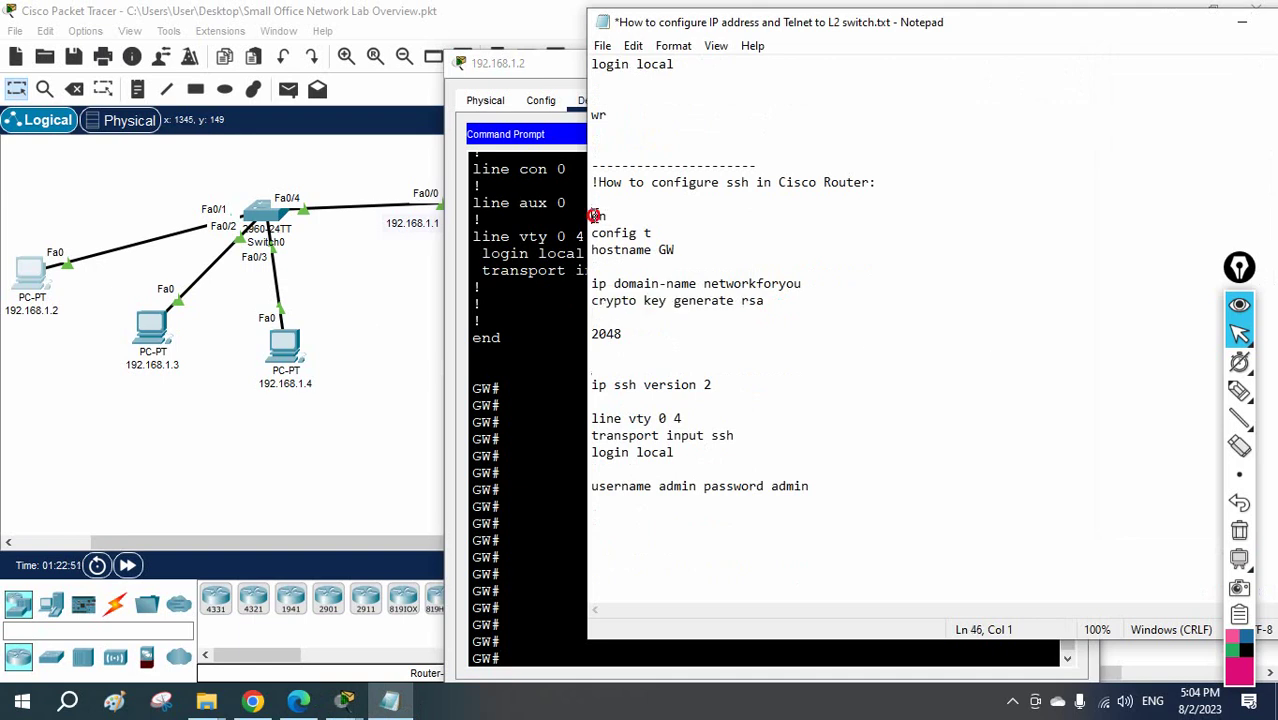
{"action": "double_click", "coordinate": [595, 216]}
{"action": "left_click_drag", "start_coordinate": [667, 232], "coordinate": [589, 226]}
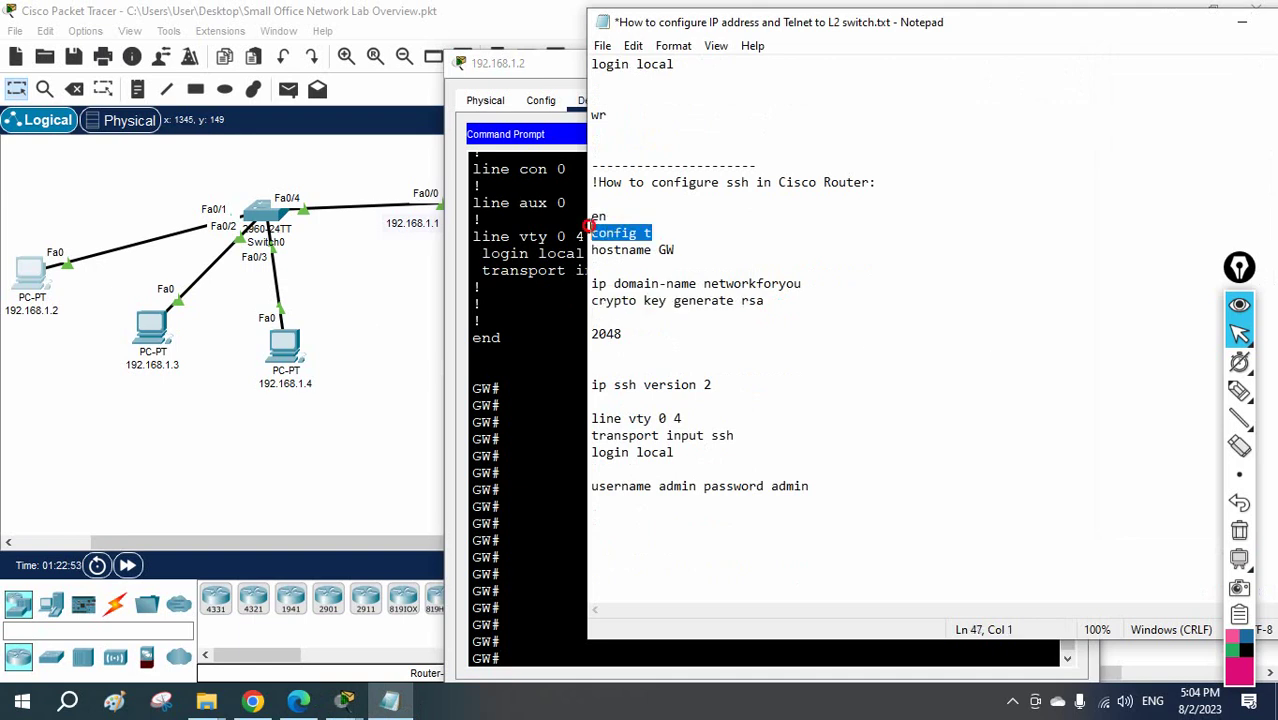
{"action": "left_click_drag", "start_coordinate": [692, 250], "coordinate": [598, 256]}
- Add an enable password line below hostname GW, then review the domain-name and 2048-bit crypto key lines
{"action": "left_click", "coordinate": [628, 270]}
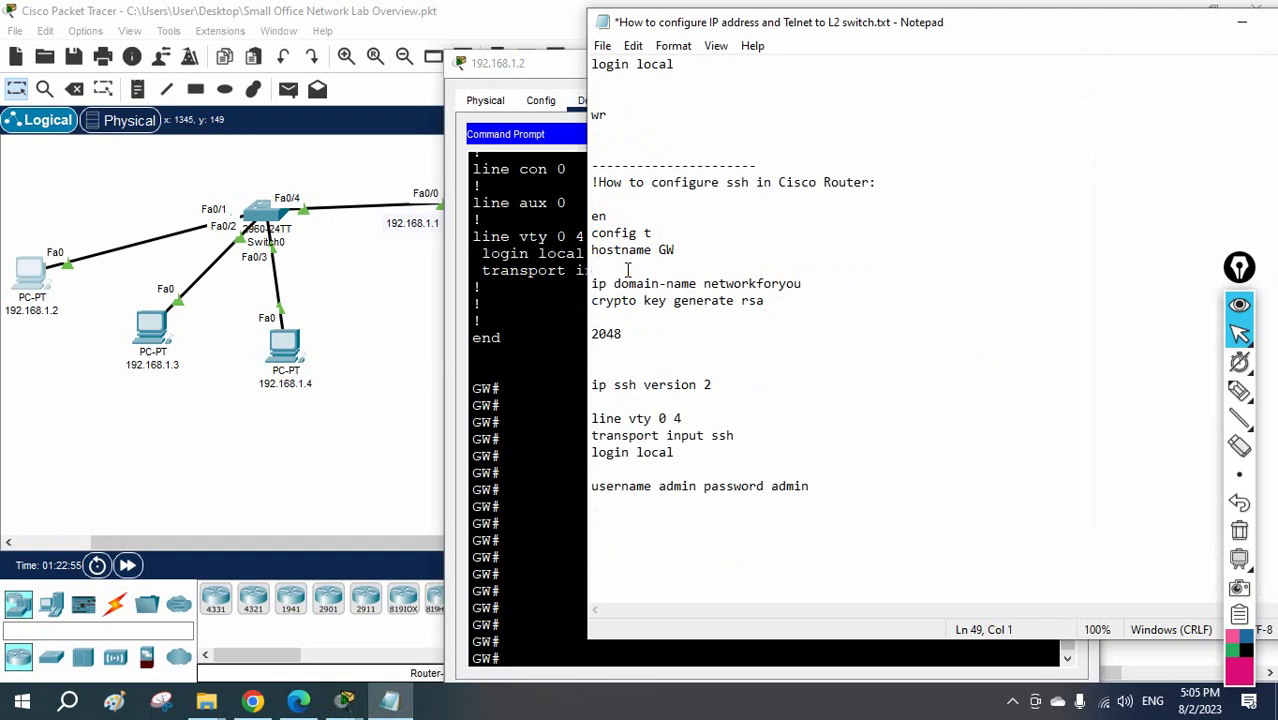
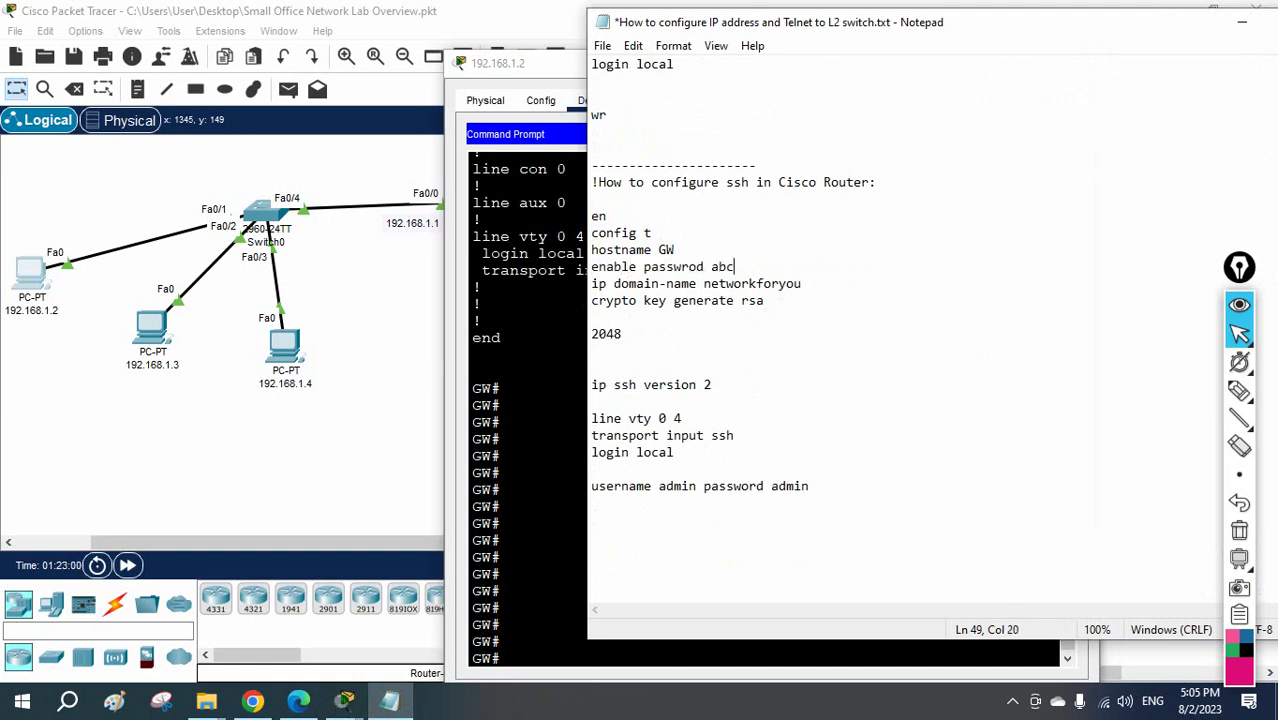
{"action": "key", "text": "Return"}
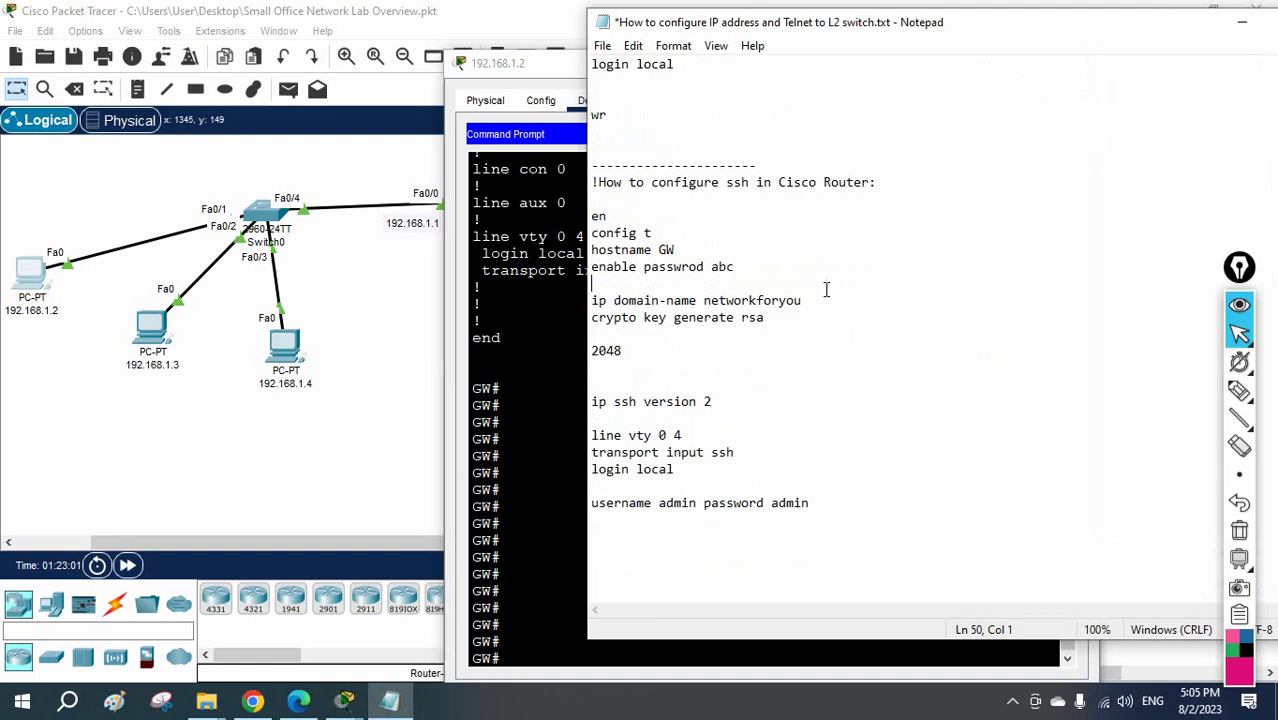
{"action": "left_click_drag", "start_coordinate": [816, 302], "coordinate": [588, 302]}
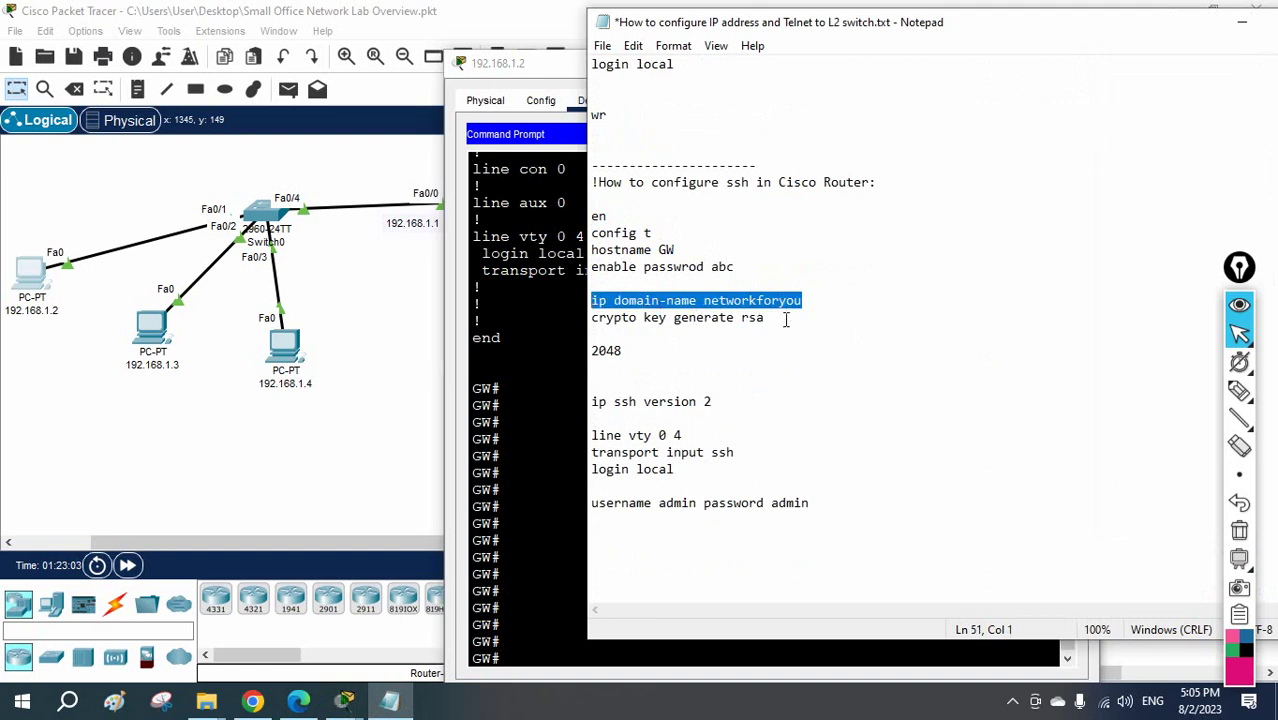
{"action": "left_click_drag", "start_coordinate": [785, 317], "coordinate": [676, 318]}
{"action": "left_click", "coordinate": [643, 346]}
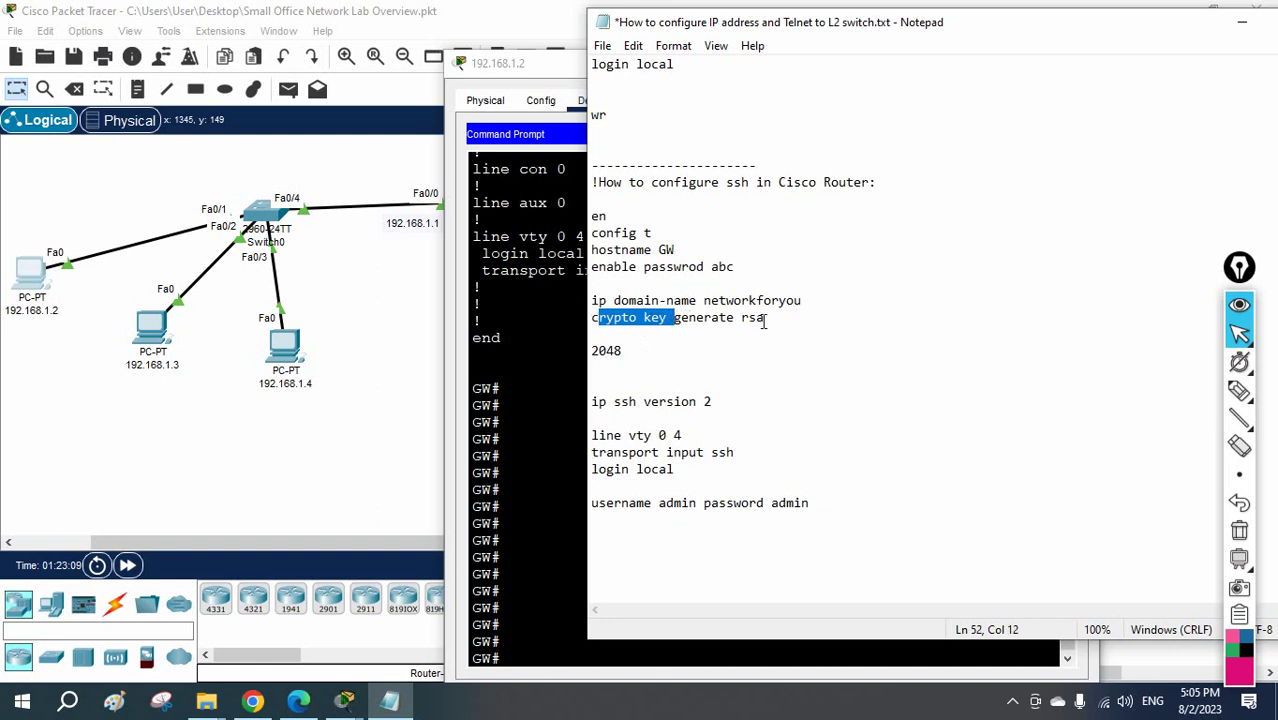
{"action": "left_click_drag", "start_coordinate": [764, 317], "coordinate": [712, 318]}
{"action": "left_click_drag", "start_coordinate": [622, 350], "coordinate": [588, 350]}
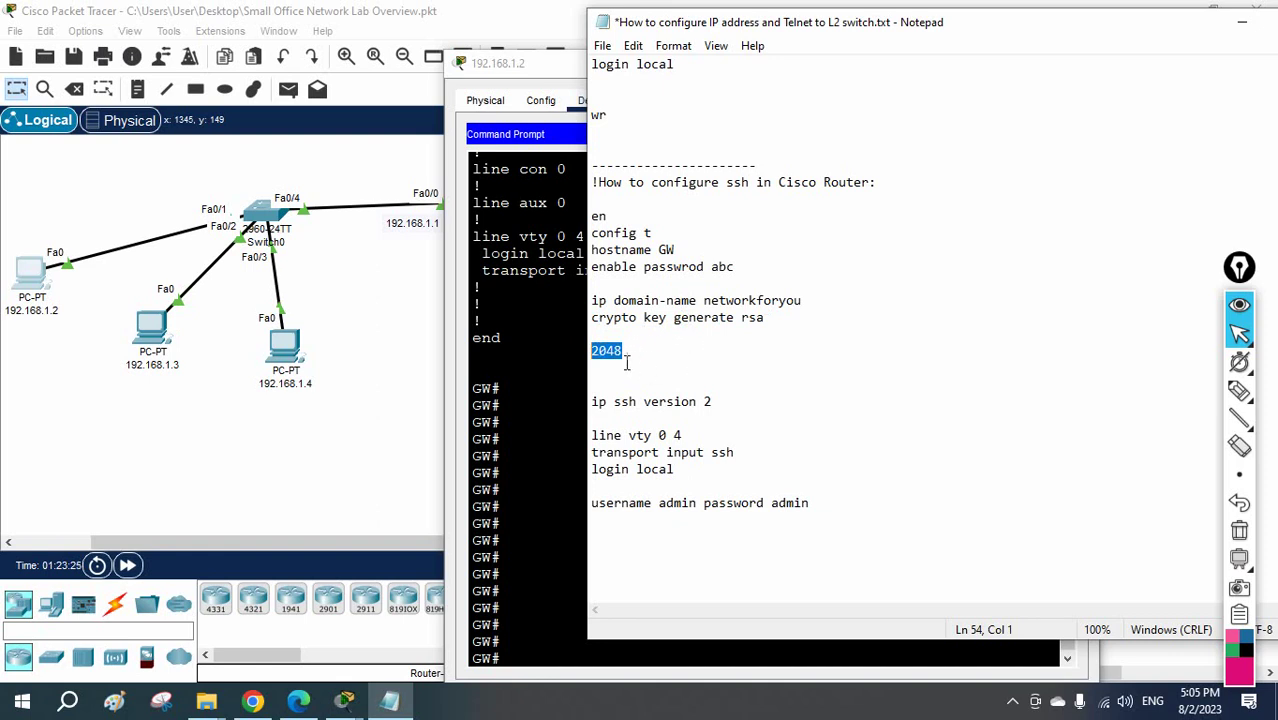
- Review the ip ssh version 2, transport input ssh, login local and local user lines in the notes
{"action": "left_click", "coordinate": [593, 401]}
{"action": "left_click_drag", "start_coordinate": [593, 401], "coordinate": [726, 401]}
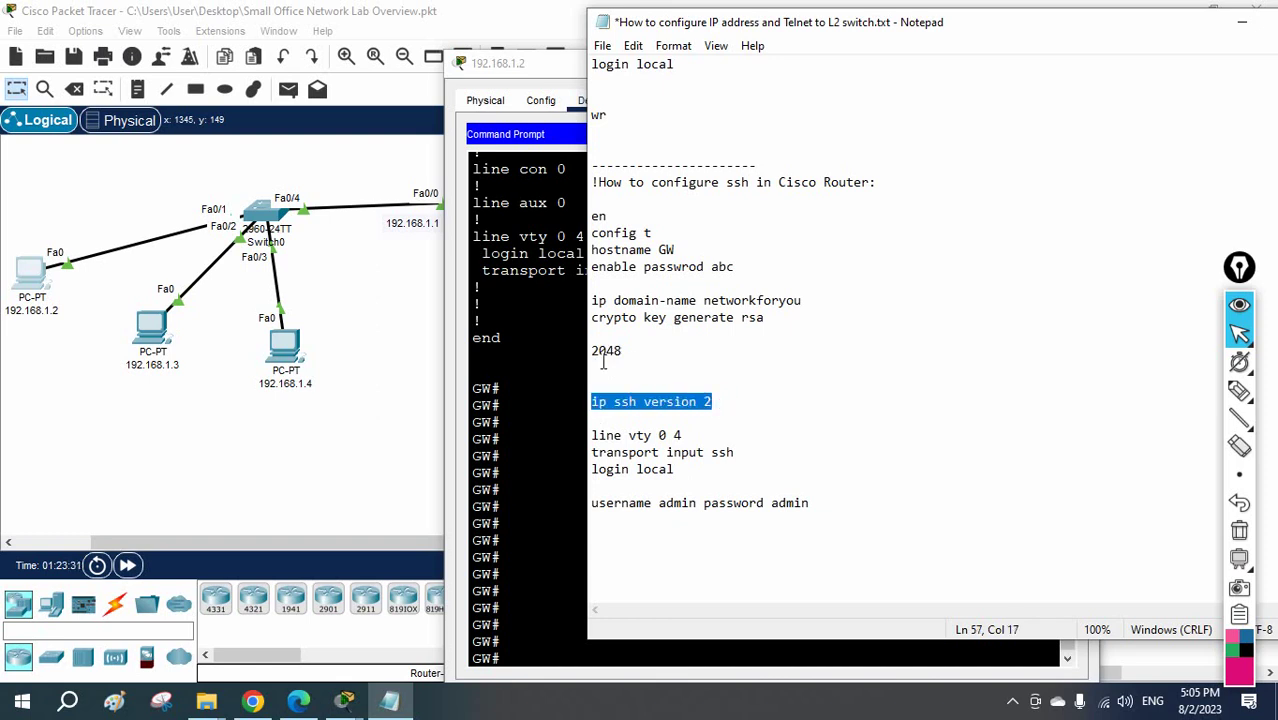
{"action": "left_click_drag", "start_coordinate": [622, 350], "coordinate": [590, 350]}
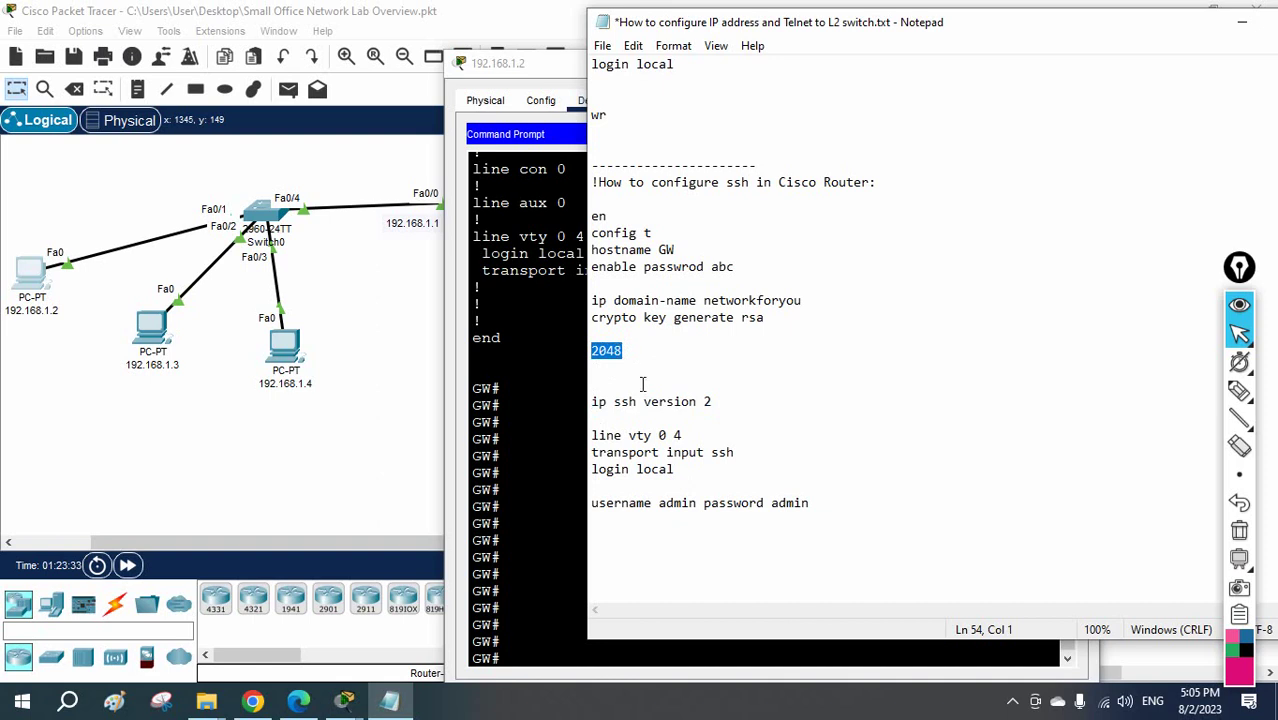
{"action": "left_click_drag", "start_coordinate": [721, 401], "coordinate": [593, 449]}
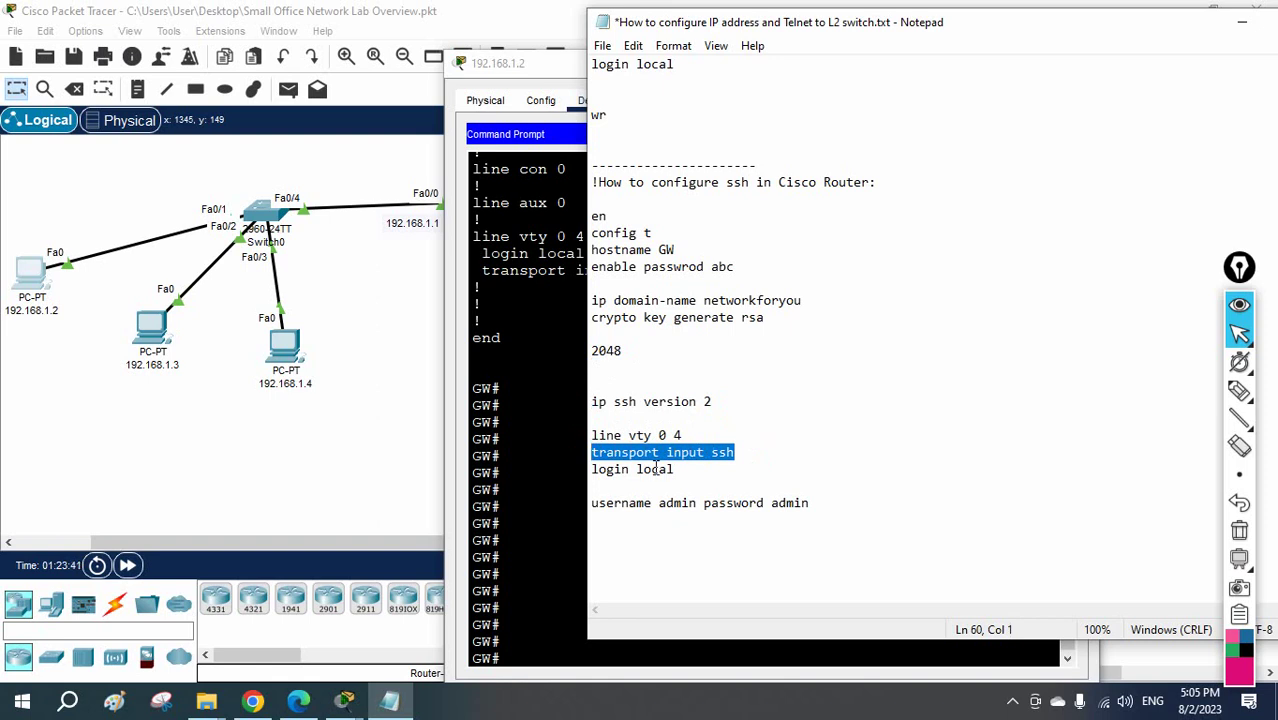
{"action": "left_click_drag", "start_coordinate": [676, 469], "coordinate": [583, 459]}
{"action": "left_click_drag", "start_coordinate": [809, 503], "coordinate": [590, 503]}
{"action": "left_click", "coordinate": [803, 487]}
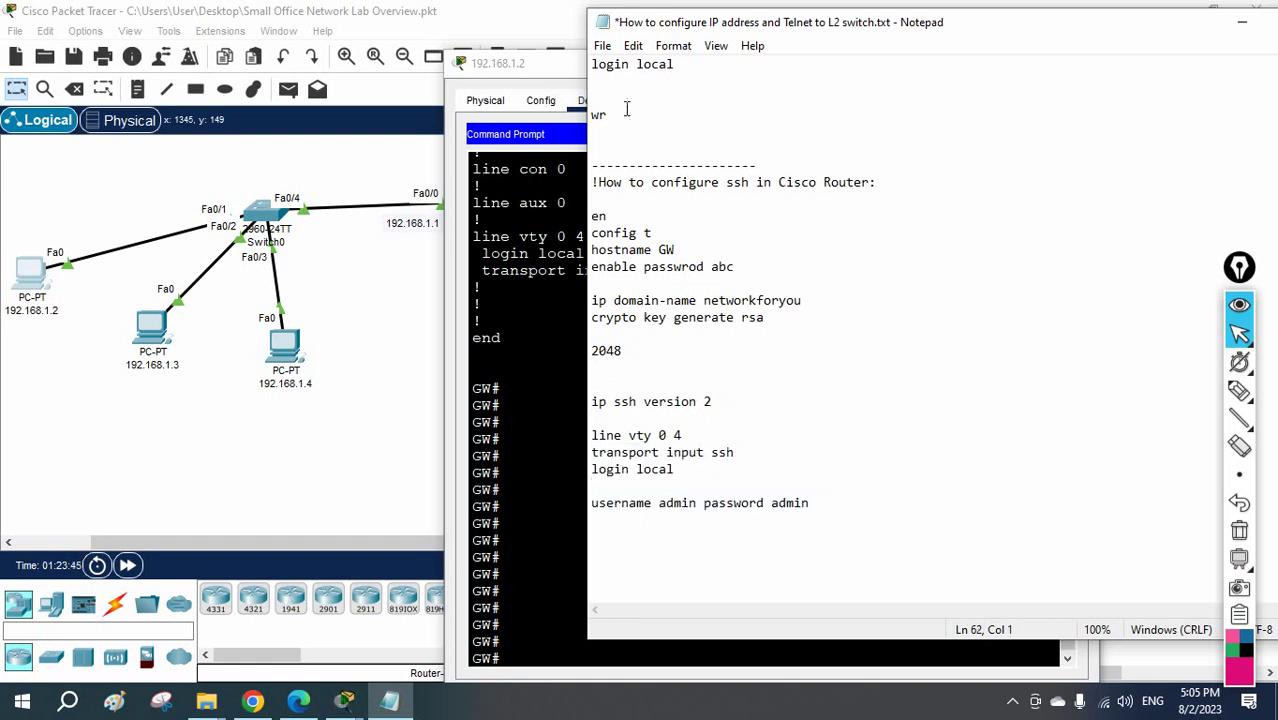
- Save the notes with File > Save and return to the PC's Command Prompt
{"action": "left_click", "coordinate": [602, 45]}
{"action": "left_click", "coordinate": [632, 130]}
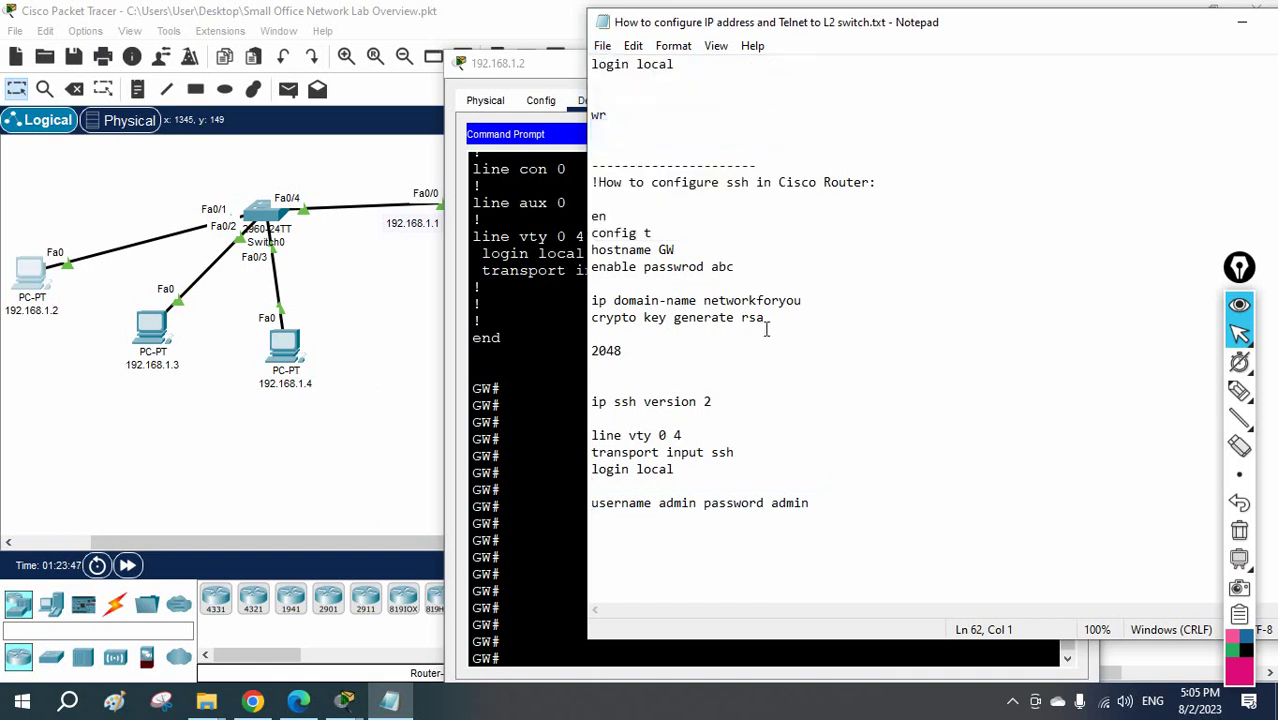
{"action": "left_click", "coordinate": [552, 400]}
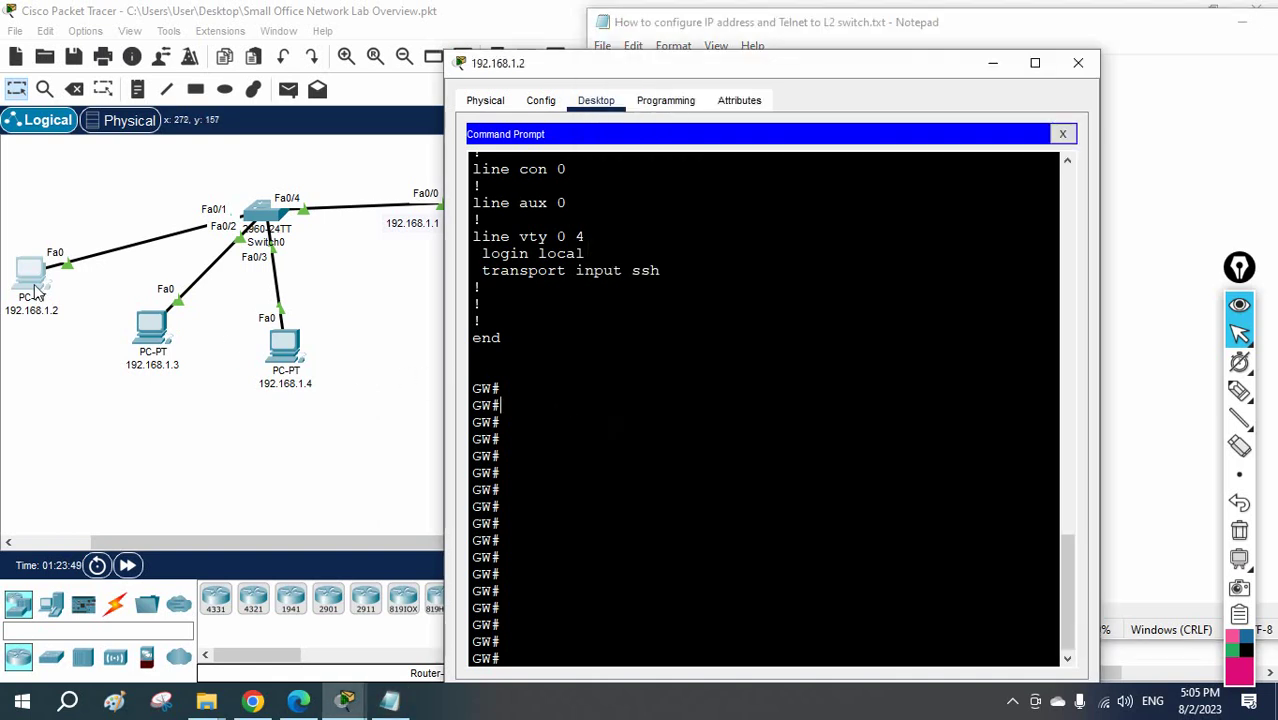
- Exit the router session and rerun 'ssh -l admin 192.168.1.1' to log back into GW
{"action": "left_click", "coordinate": [684, 350]}
{"action": "type", "text": "exit"}
{"action": "key", "text": "Return"}
{"action": "key", "text": "Return"}
{"action": "key", "text": "Return"}
{"action": "key", "text": "Return"}
{"action": "key", "text": "Return"}
{"action": "key", "text": "Return"}
{"action": "key", "text": "Return"}
{"action": "key", "text": "Return"}
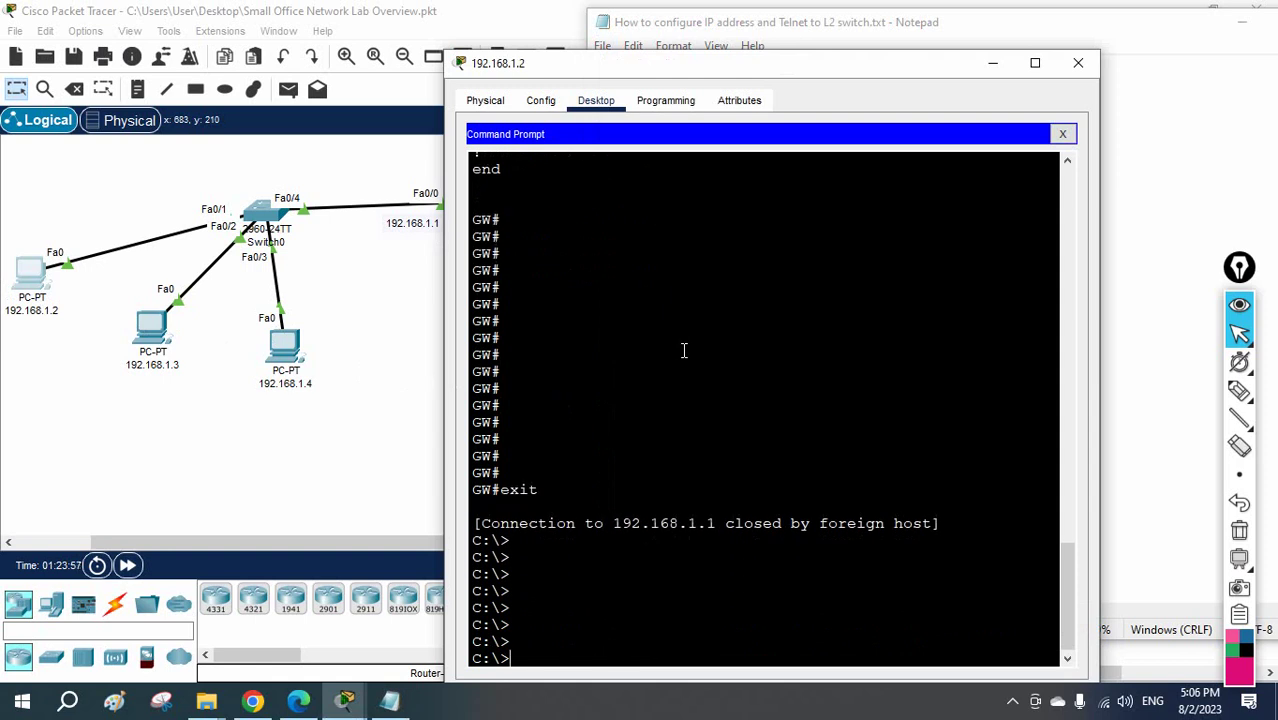
{"action": "key", "text": "Up"}
{"action": "key", "text": "Return"}
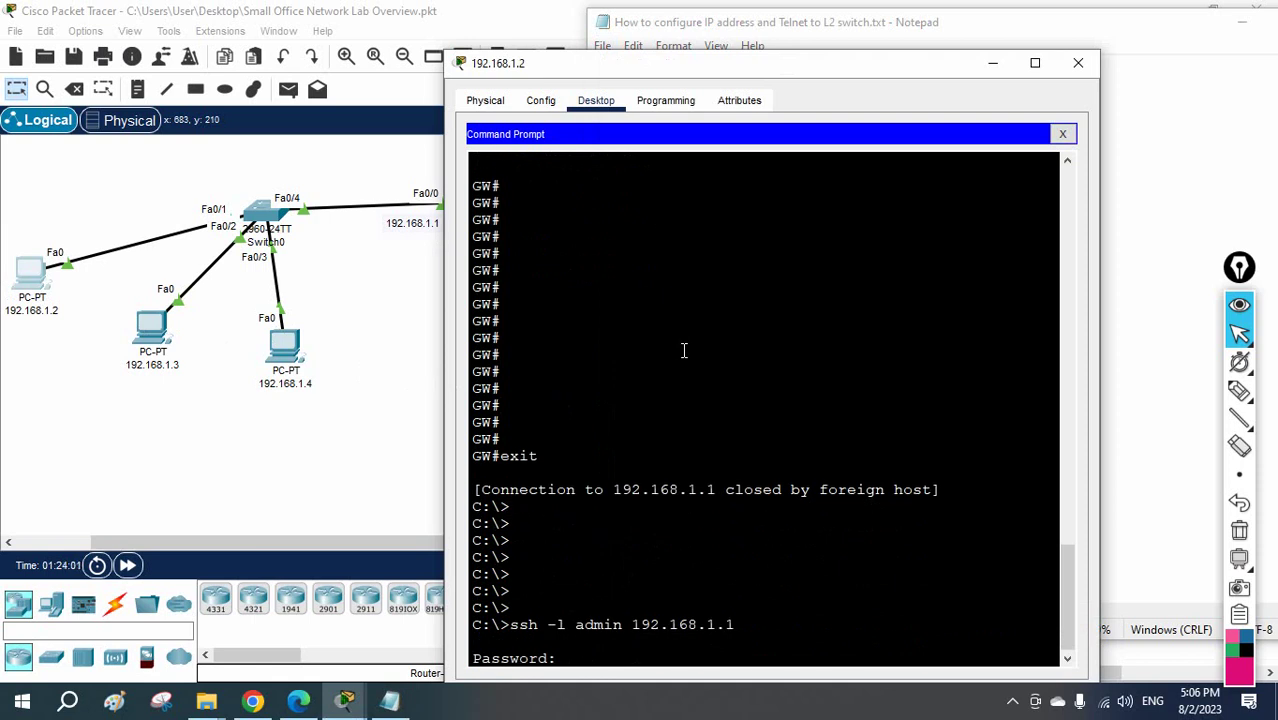
{"action": "key", "text": "Return"}
{"action": "key", "text": "Return"}
{"action": "key", "text": "Return"}
{"action": "key", "text": "Return"}
{"action": "key", "text": "Return"}
{"action": "key", "text": "Return"}
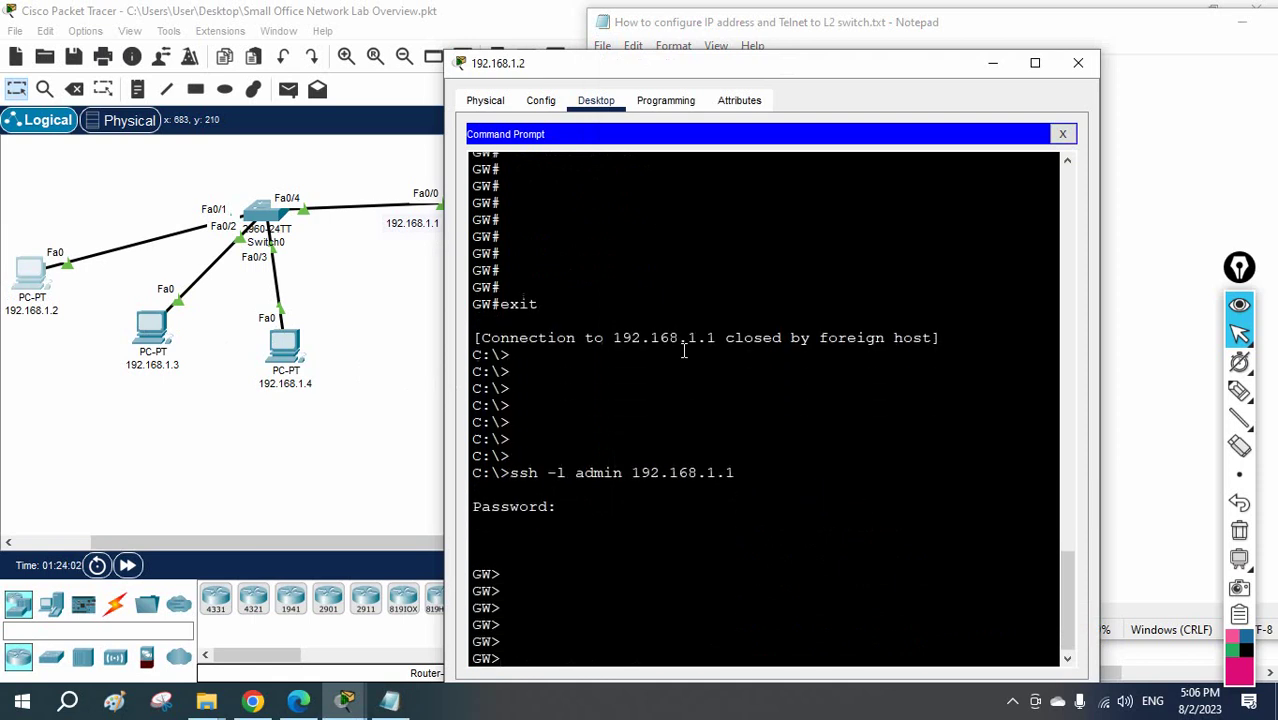
- Select the SSH configuration section in Notepad and save the notes again
{"action": "left_click", "coordinate": [1184, 218]}
{"action": "left_click_drag", "start_coordinate": [674, 401], "coordinate": [590, 183]}
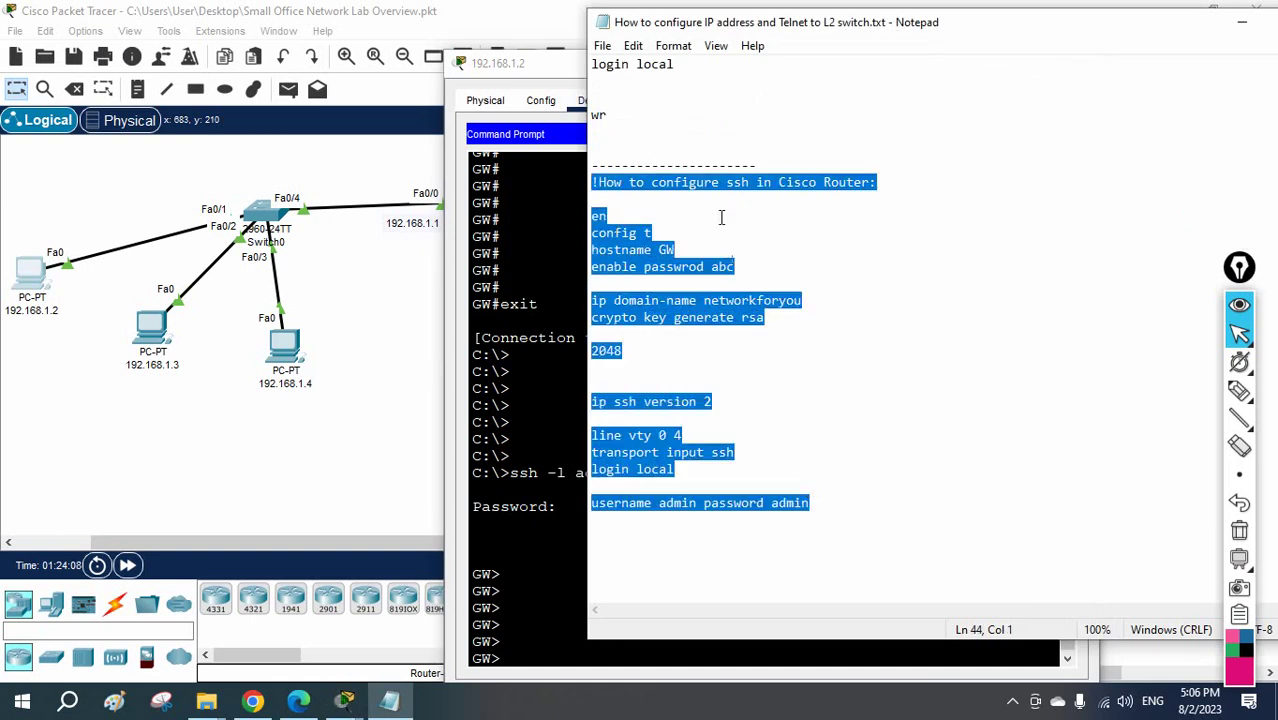
{"action": "left_click", "coordinate": [602, 47]}
{"action": "left_click", "coordinate": [630, 129]}
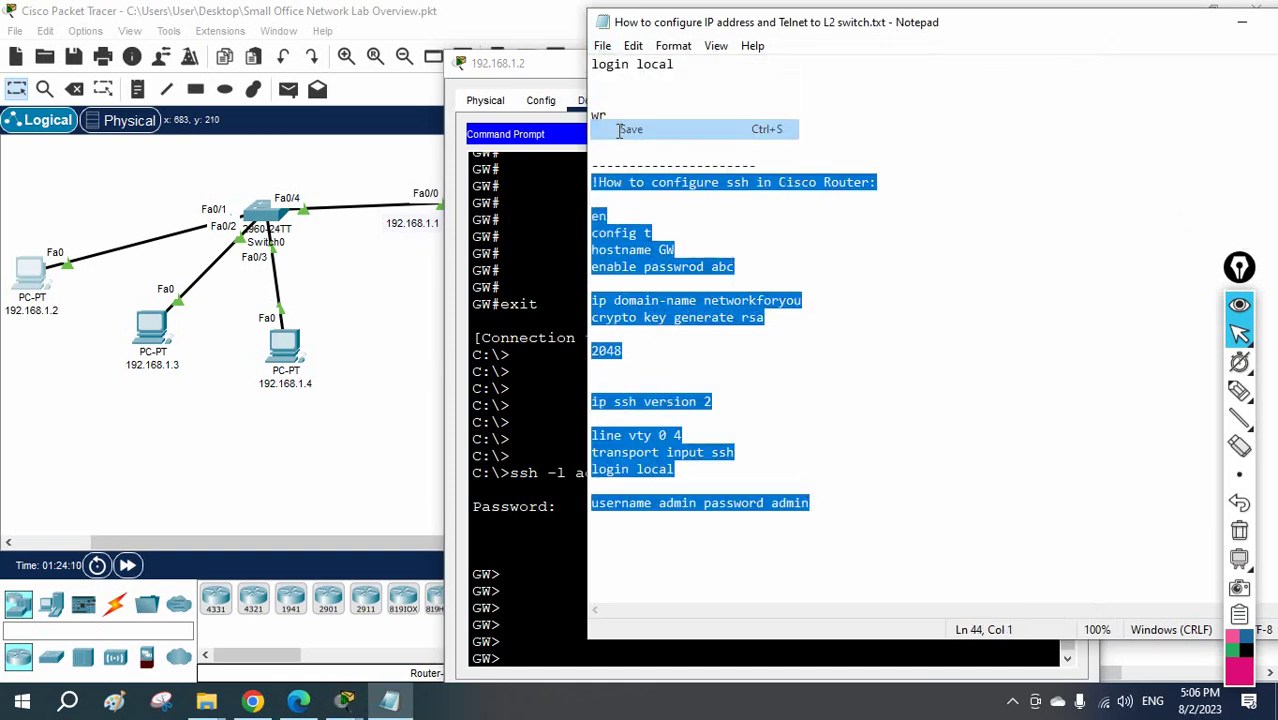